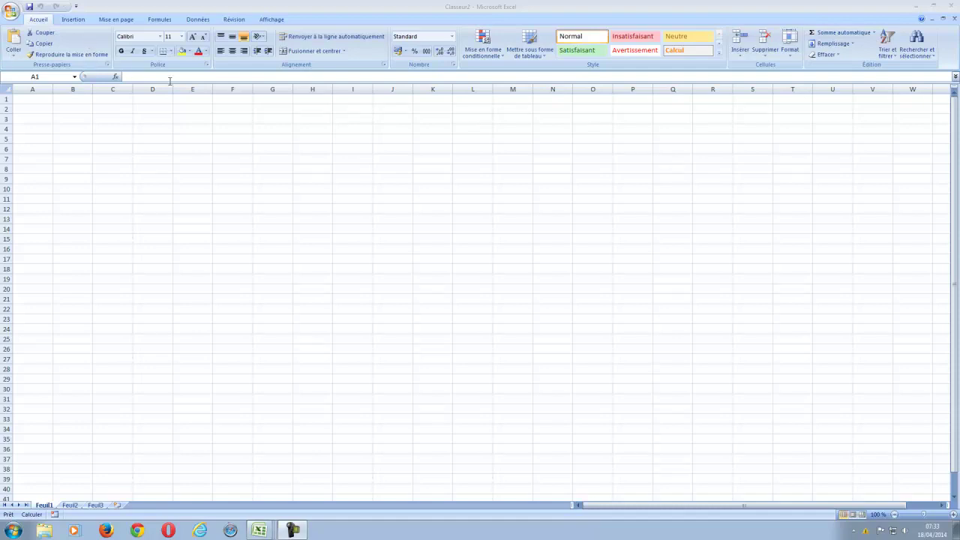
Browse the Insert, Page Layout, Formulas, Data, Review and View ribbon commands
{"action": "left_click", "coordinate": [73, 20]}
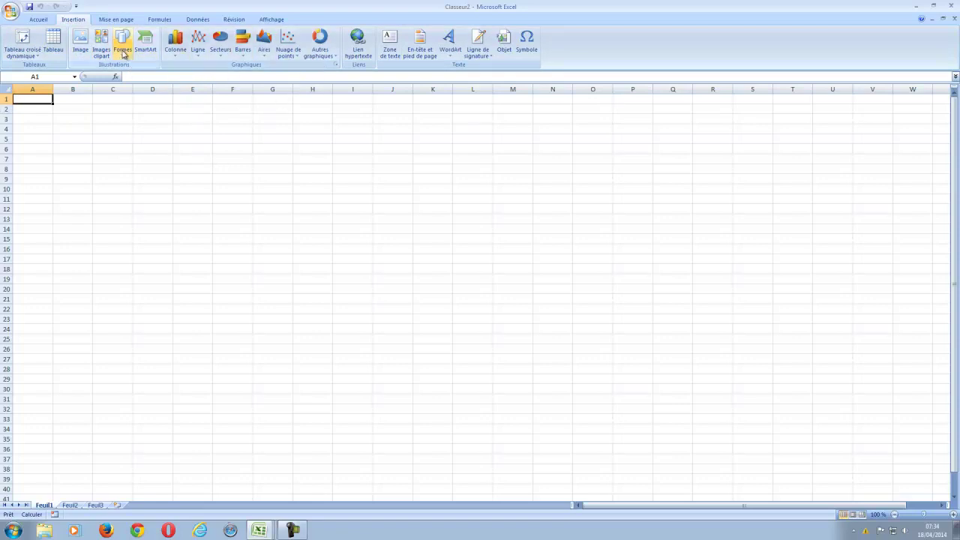
{"action": "left_click", "coordinate": [115, 21]}
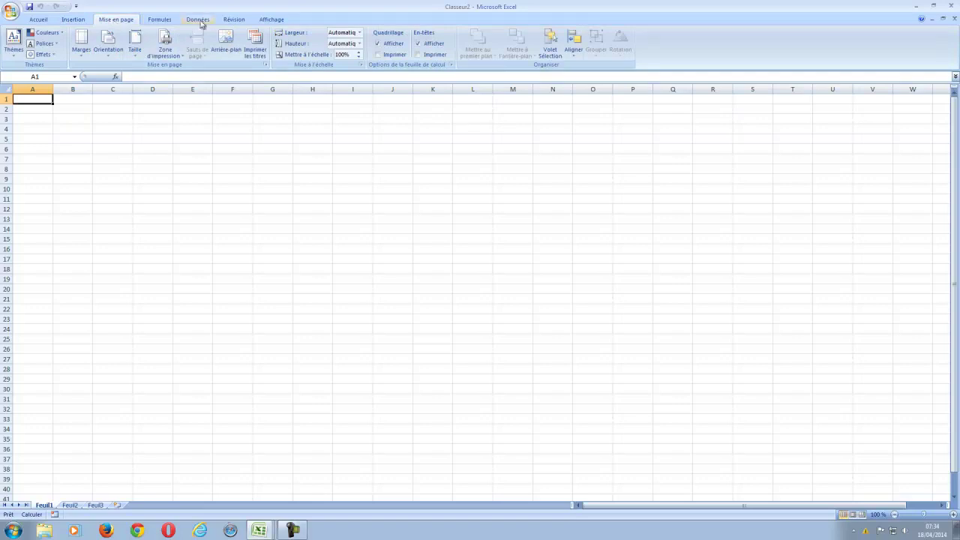
{"action": "left_click", "coordinate": [166, 22]}
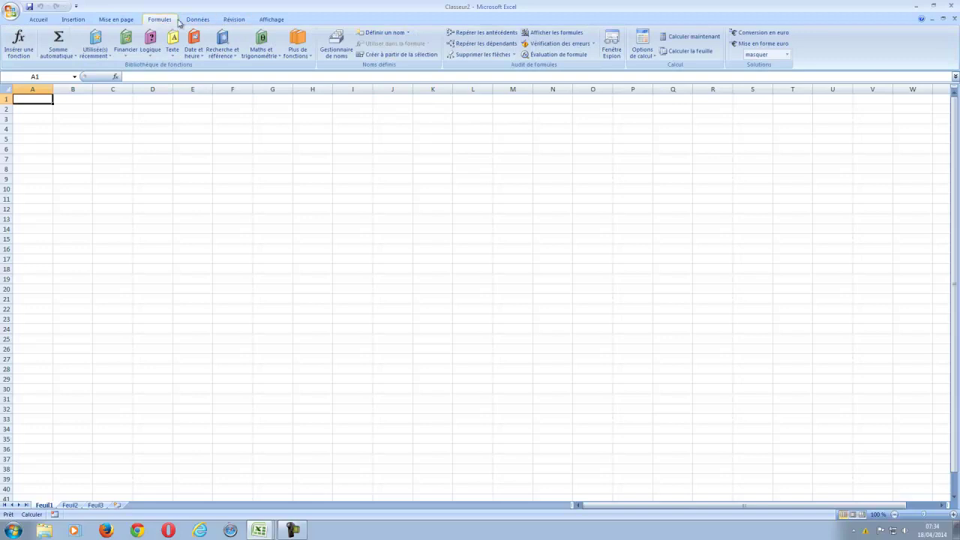
{"action": "left_click", "coordinate": [200, 23]}
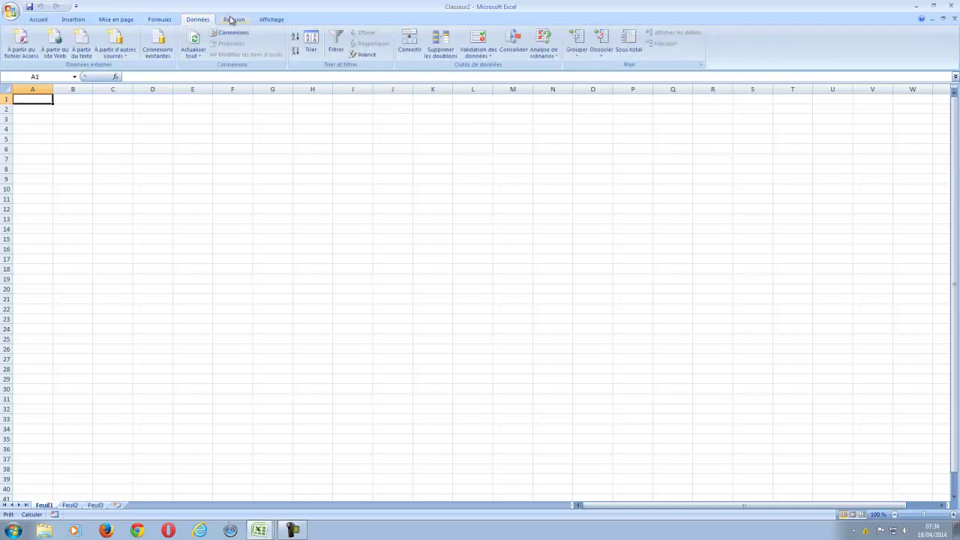
{"action": "left_click", "coordinate": [233, 21]}
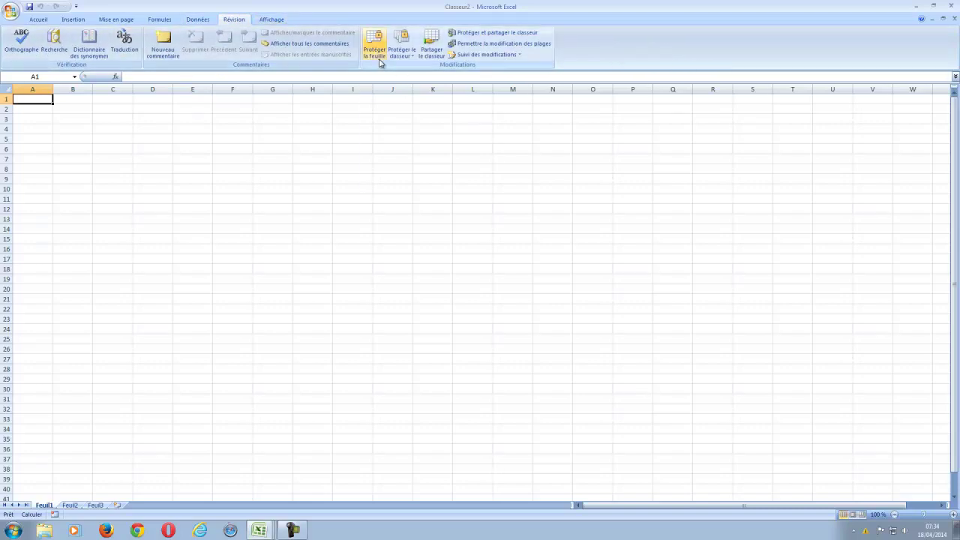
{"action": "left_click", "coordinate": [269, 20]}
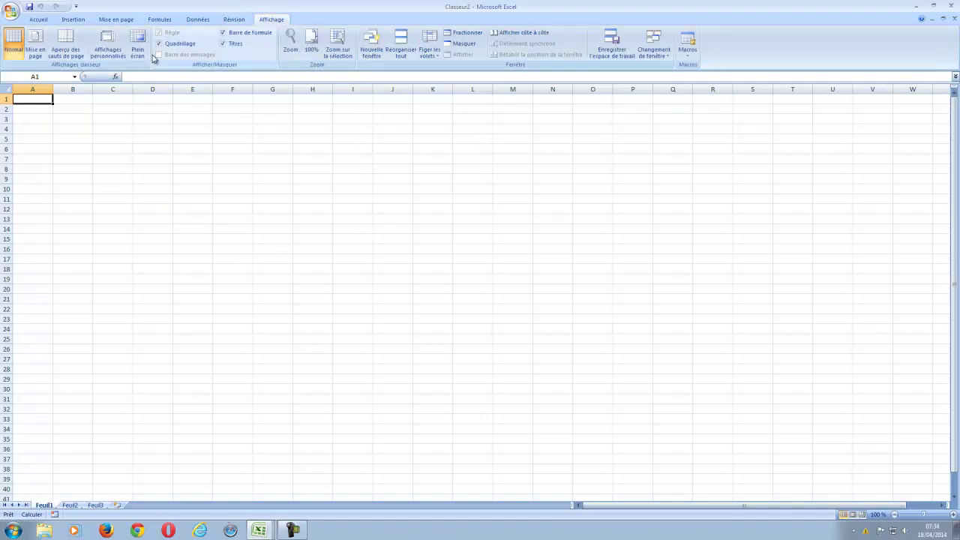
Hide and restore the gridlines, formula bar and row/column headings
{"action": "left_click", "coordinate": [159, 43]}
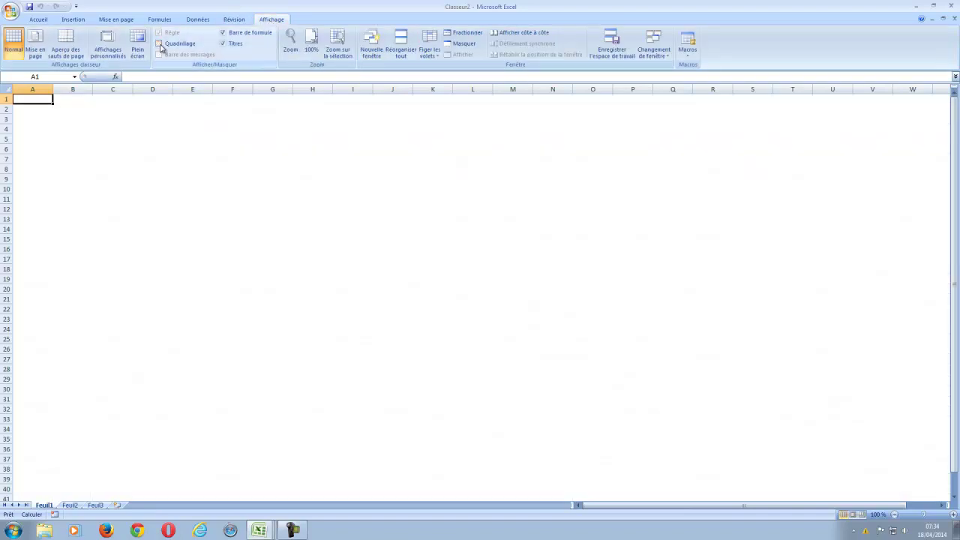
{"action": "left_click", "coordinate": [159, 43]}
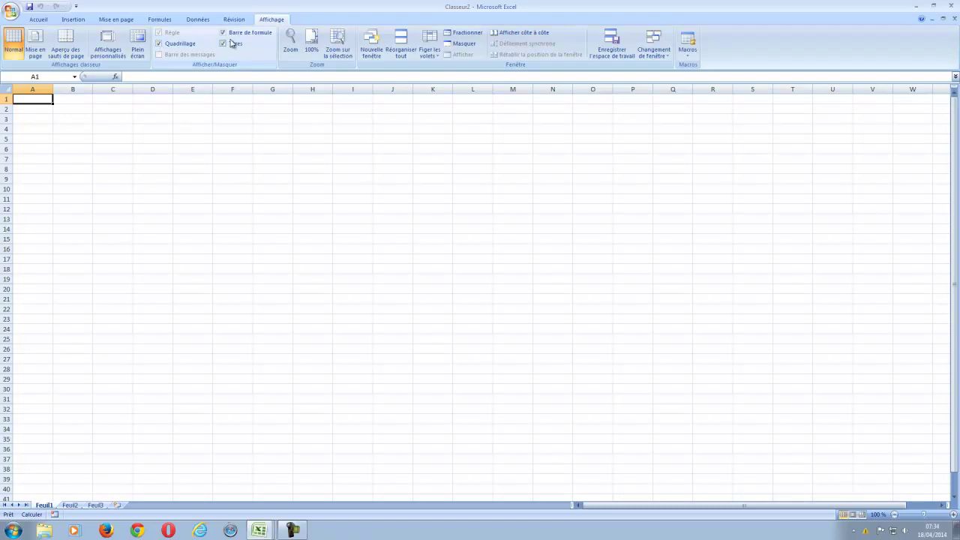
{"action": "left_click", "coordinate": [224, 34]}
{"action": "left_click", "coordinate": [224, 33]}
{"action": "left_click", "coordinate": [224, 43]}
{"action": "left_click", "coordinate": [224, 43]}
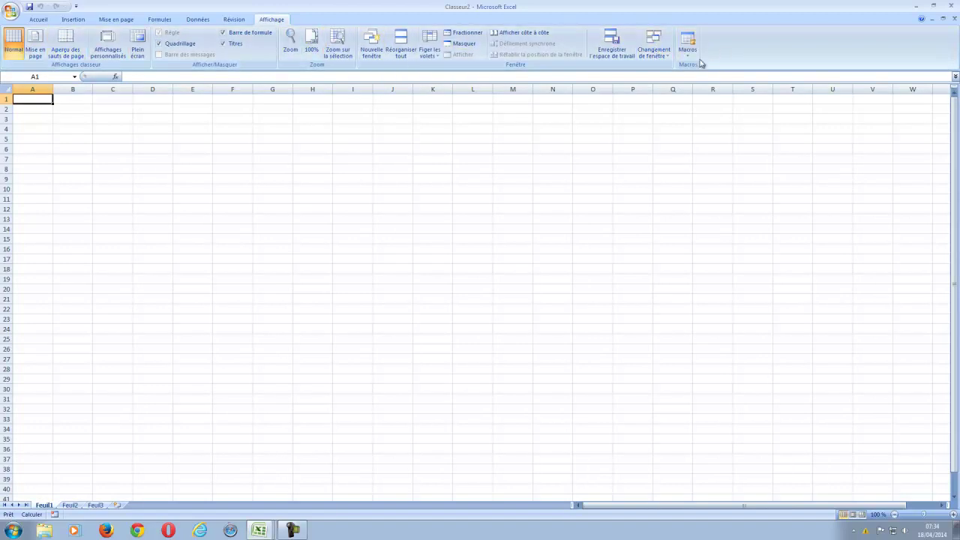
Return to the Home ribbon and dismiss the Office button menu unused
{"action": "left_click", "coordinate": [38, 19]}
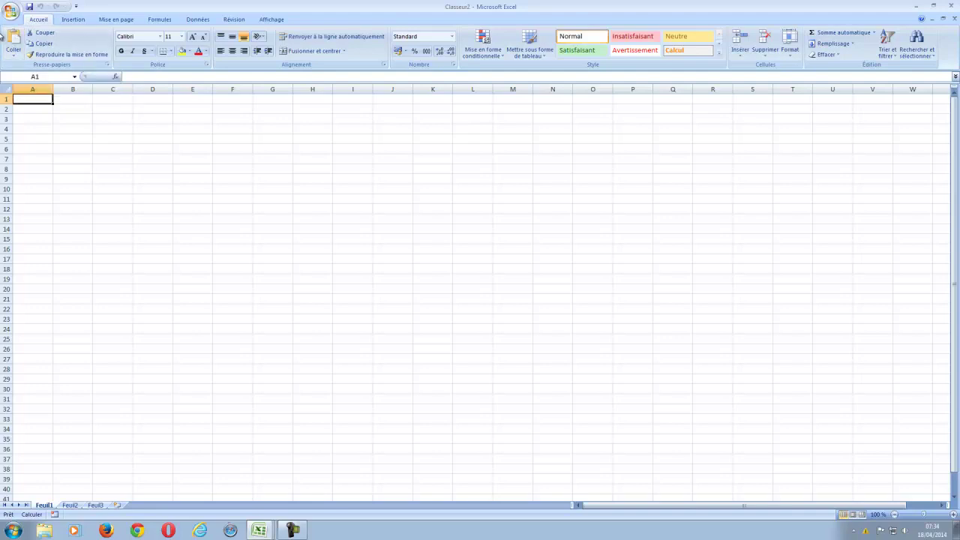
{"action": "left_click", "coordinate": [12, 11]}
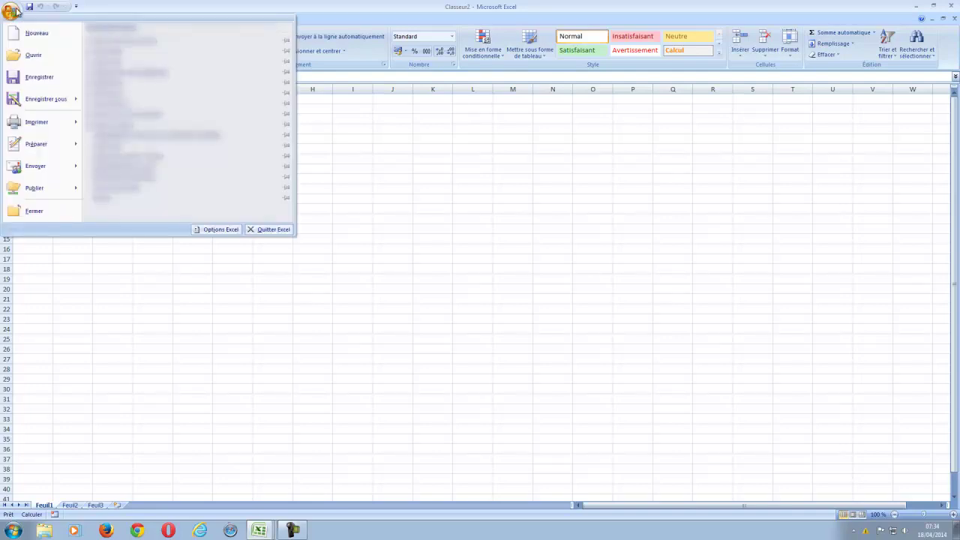
{"action": "left_click", "coordinate": [442, 173]}
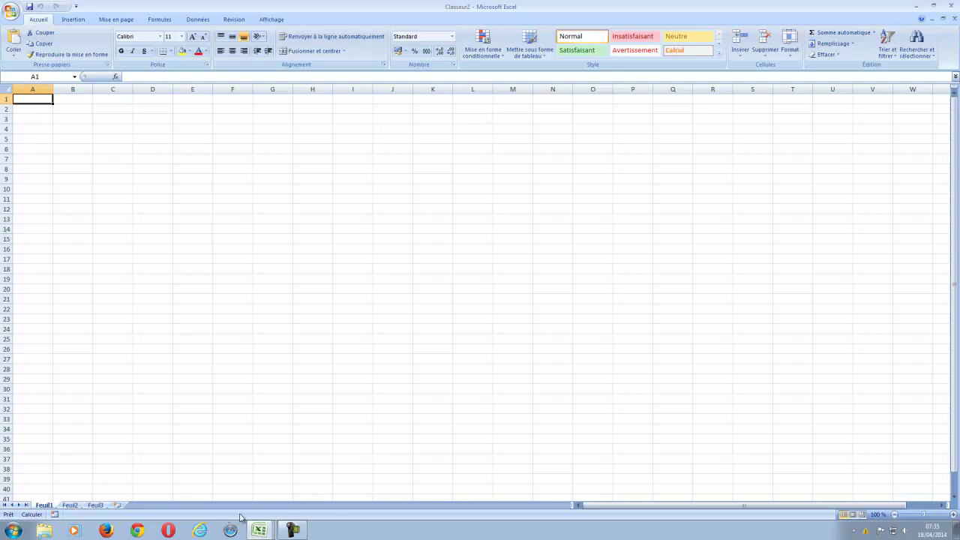
Switch from Tutos Excel to the Base de données Clients workbook window
{"action": "left_click", "coordinate": [231, 474]}
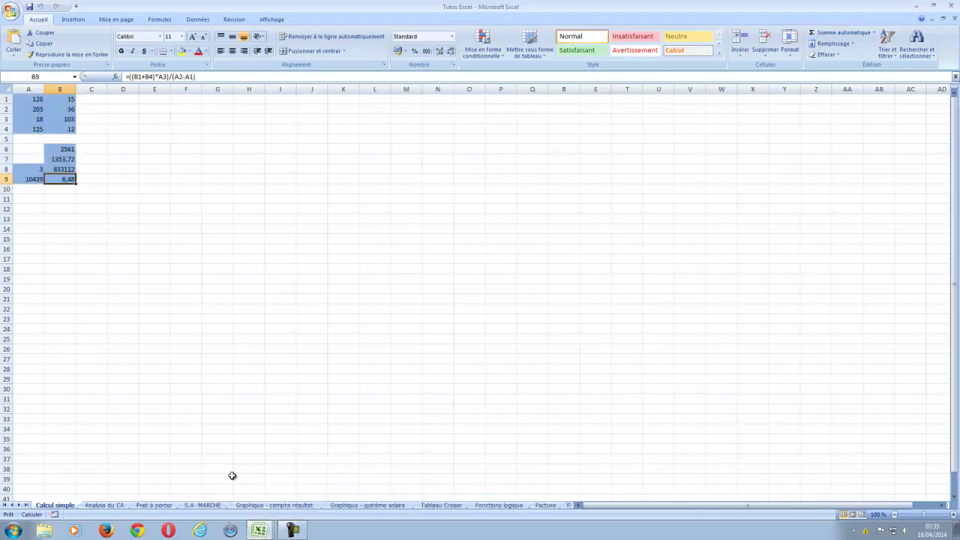
{"action": "left_click", "coordinate": [222, 501]}
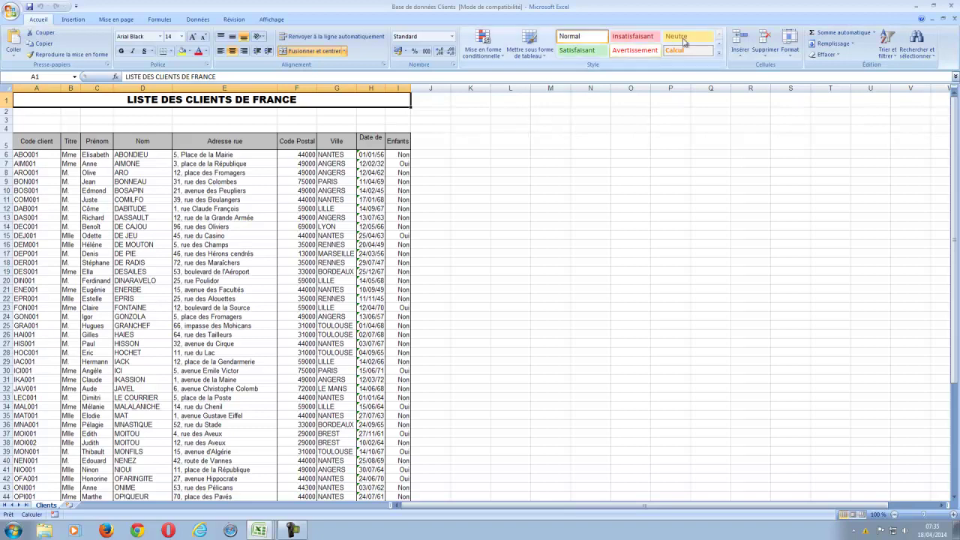
{"action": "left_click", "coordinate": [740, 54]}
{"action": "left_click", "coordinate": [741, 58]}
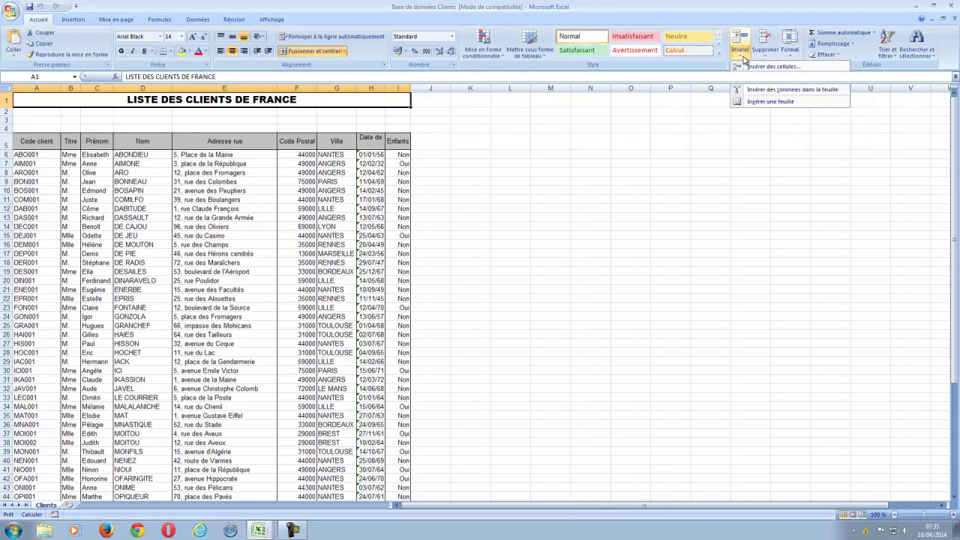
{"action": "left_click", "coordinate": [762, 58]}
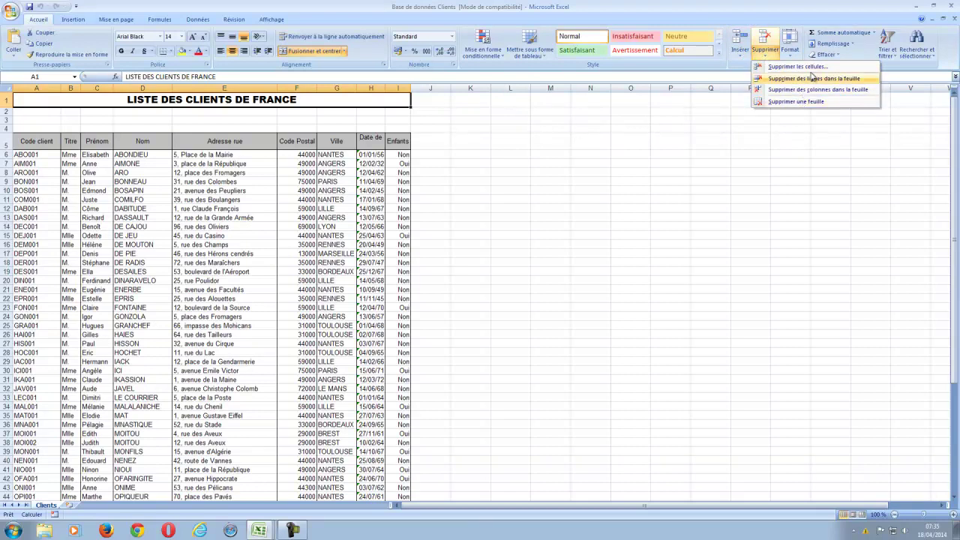
{"action": "left_click", "coordinate": [743, 56]}
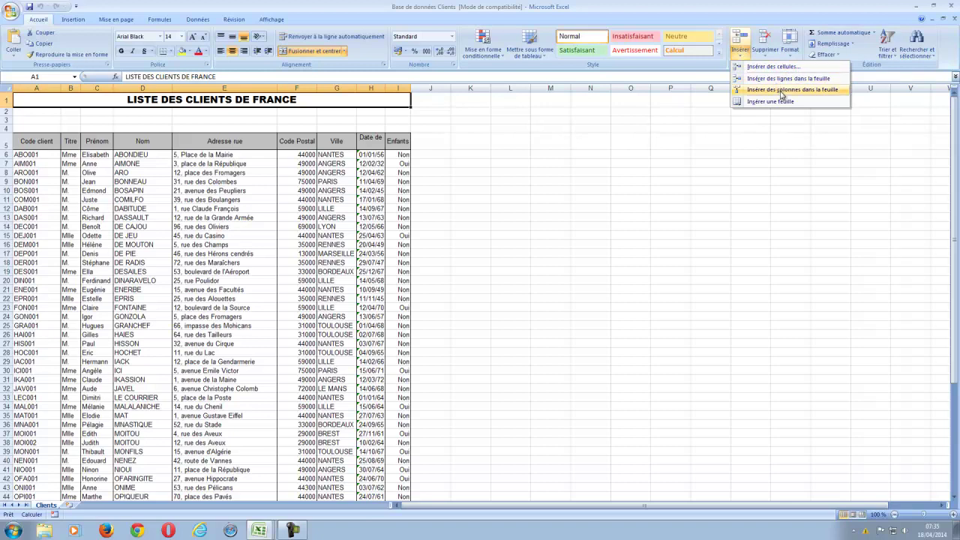
{"action": "left_click", "coordinate": [208, 246]}
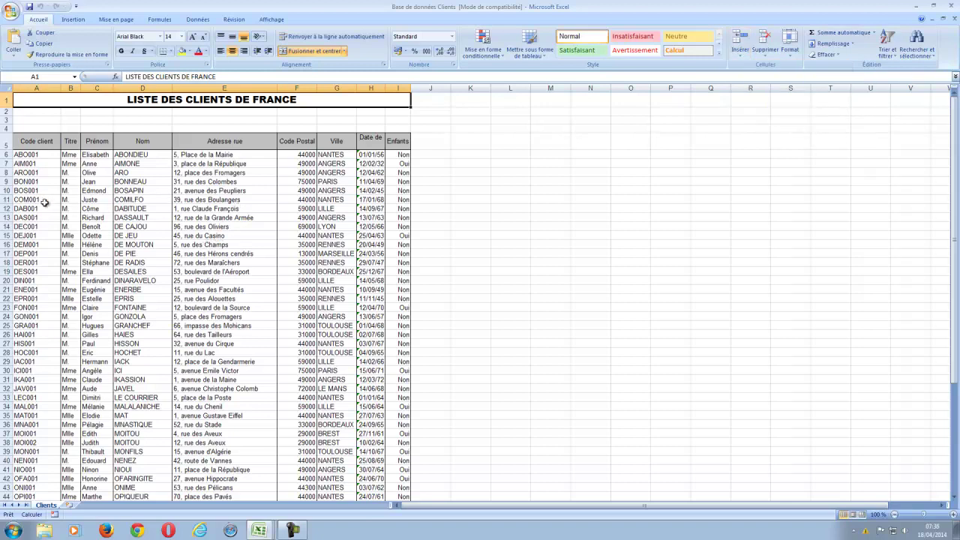
{"action": "left_click", "coordinate": [38, 290]}
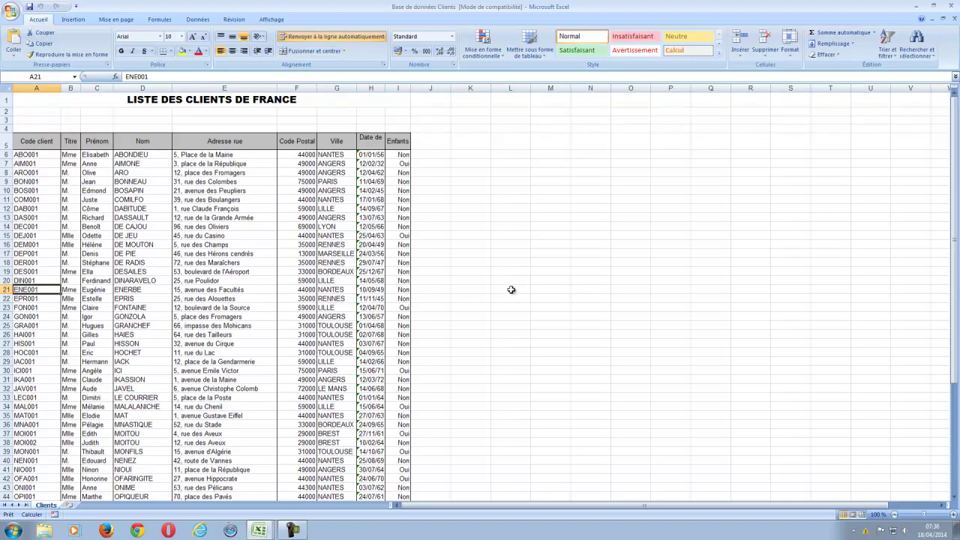
{"action": "left_click", "coordinate": [743, 60]}
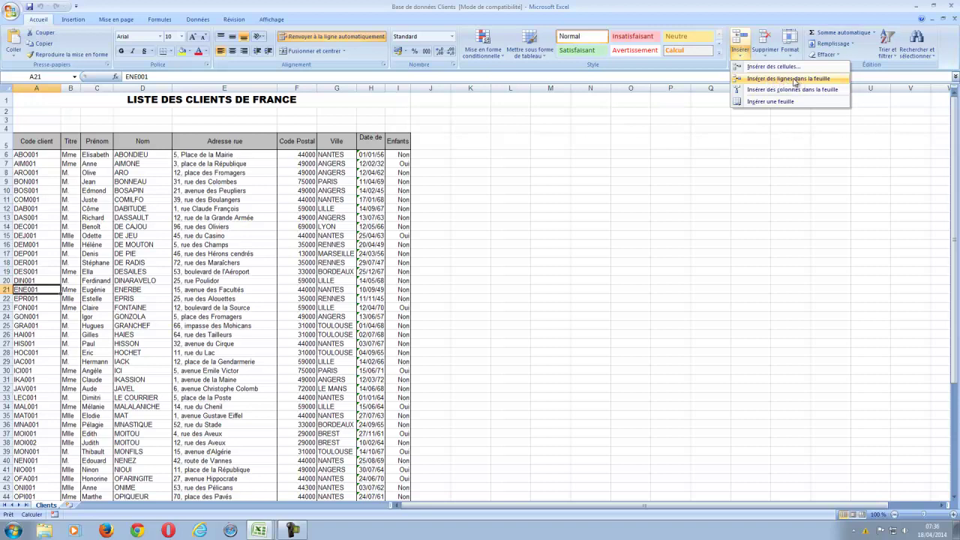
{"action": "left_click", "coordinate": [795, 80]}
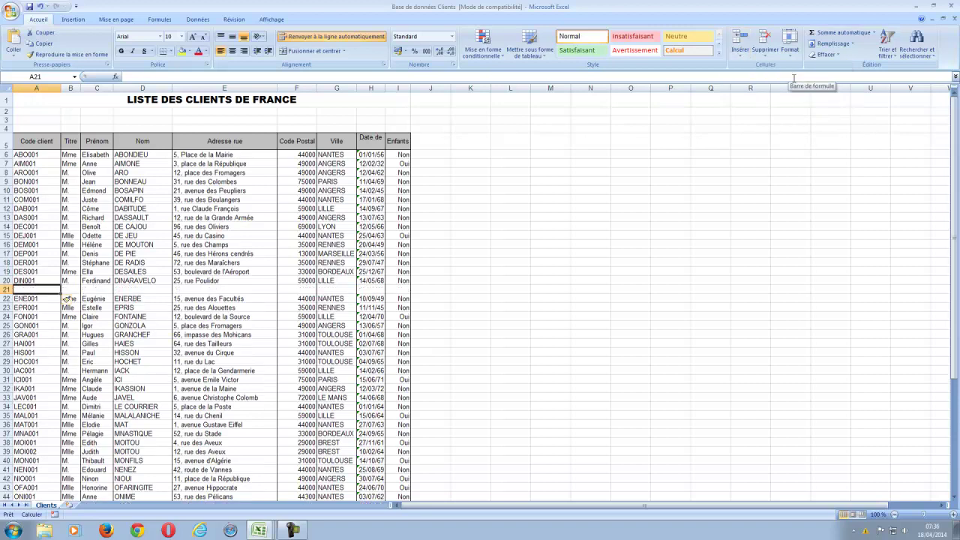
{"action": "left_click", "coordinate": [188, 237]}
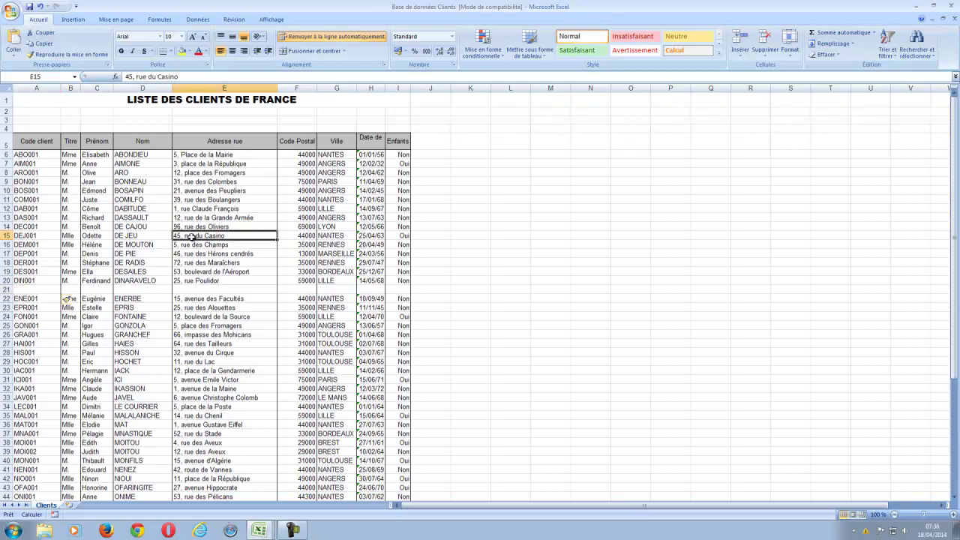
{"action": "left_click", "coordinate": [403, 218]}
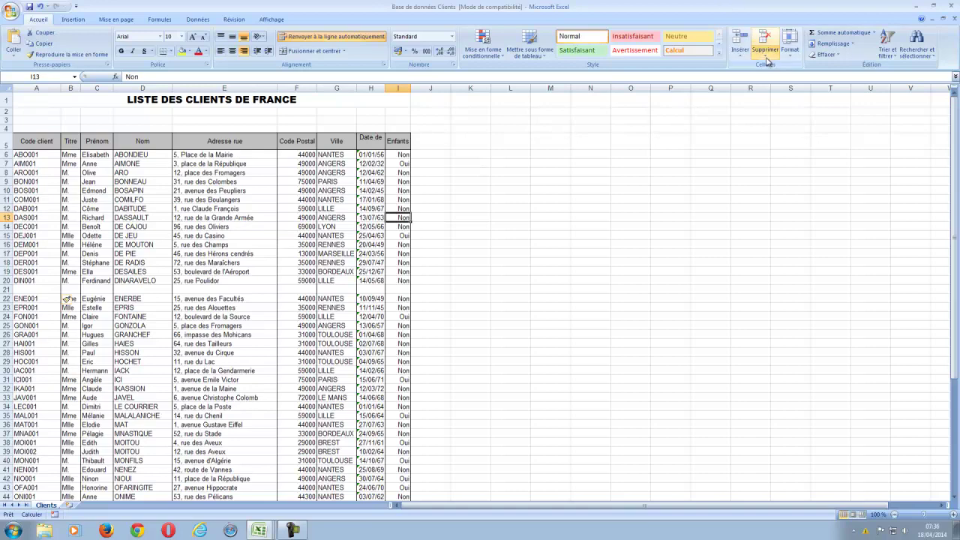
{"action": "left_click", "coordinate": [740, 57]}
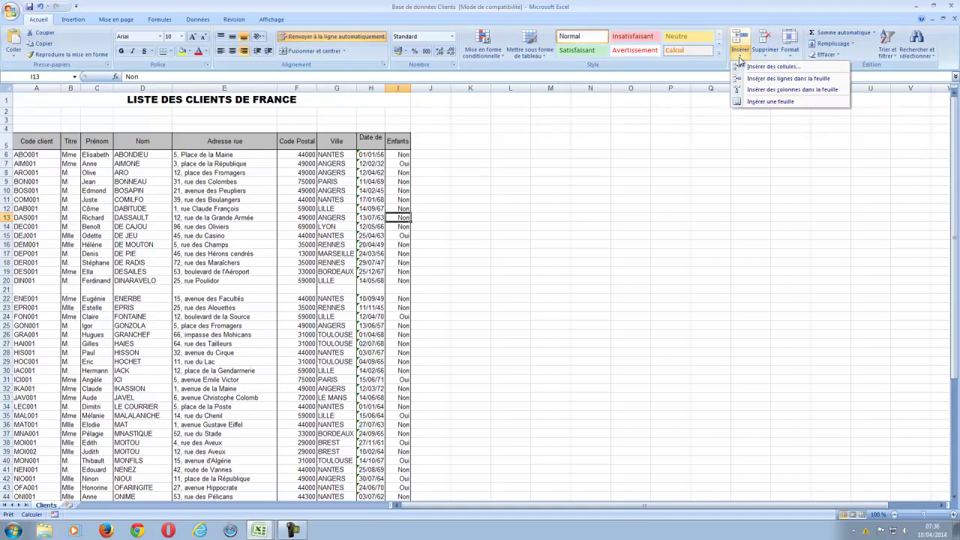
{"action": "left_click", "coordinate": [749, 90]}
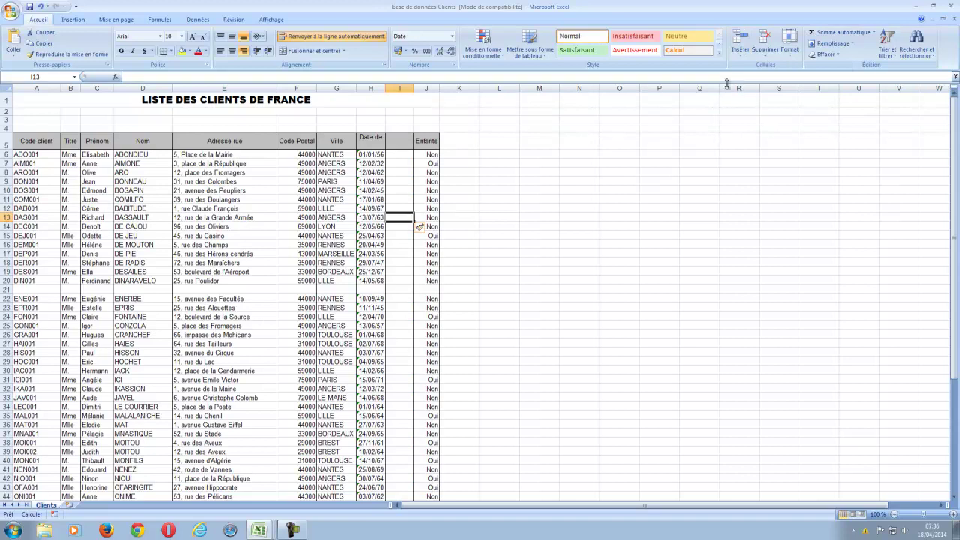
{"action": "left_click", "coordinate": [41, 9]}
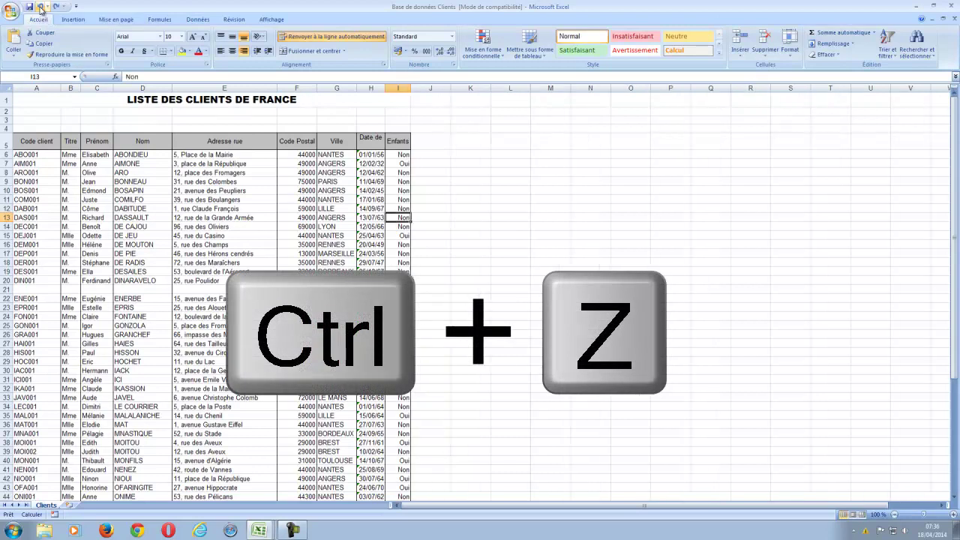
{"action": "key", "text": "ctrl+z"}
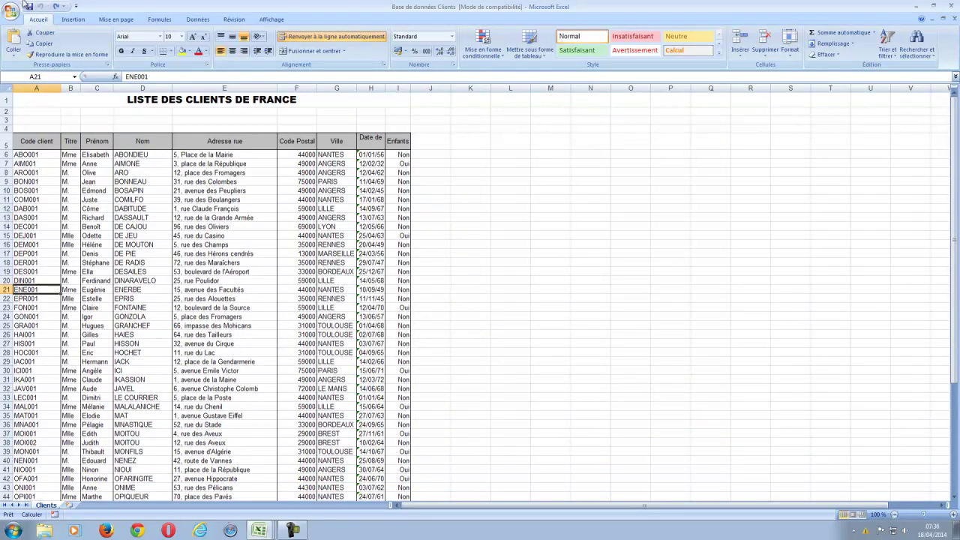
{"action": "left_click", "coordinate": [56, 6]}
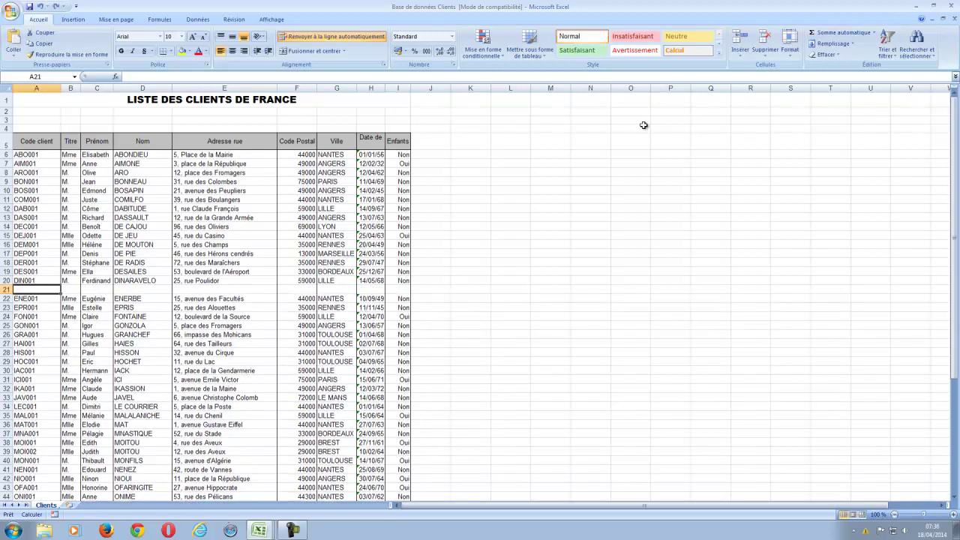
{"action": "left_click", "coordinate": [765, 54]}
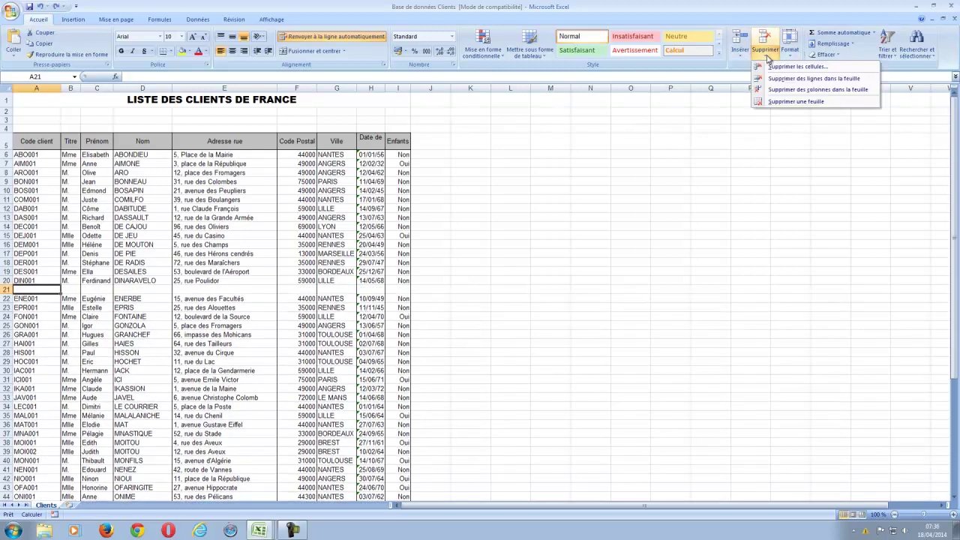
{"action": "left_click", "coordinate": [798, 79]}
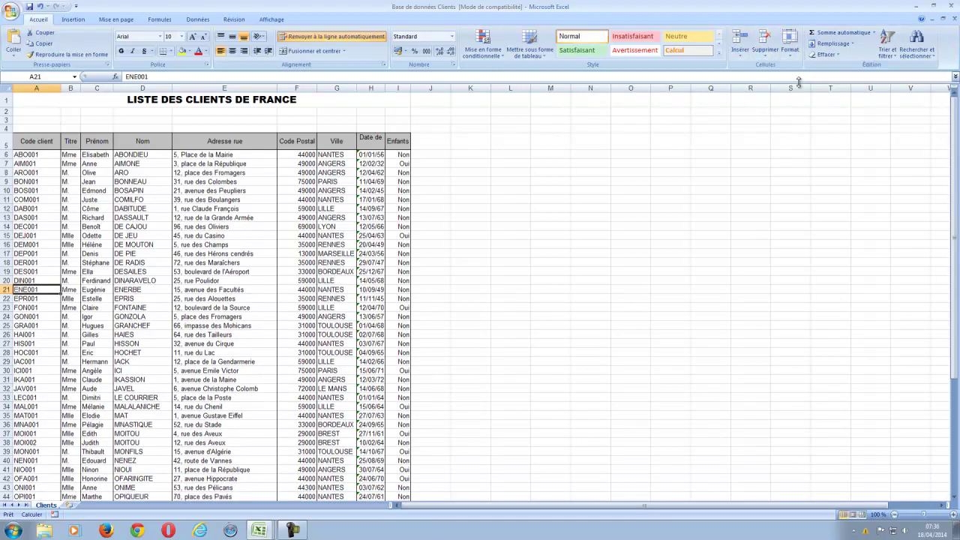
Insert a blank row 21, then add and remove a blank column before Adresse rue
{"action": "right_click", "coordinate": [5, 288]}
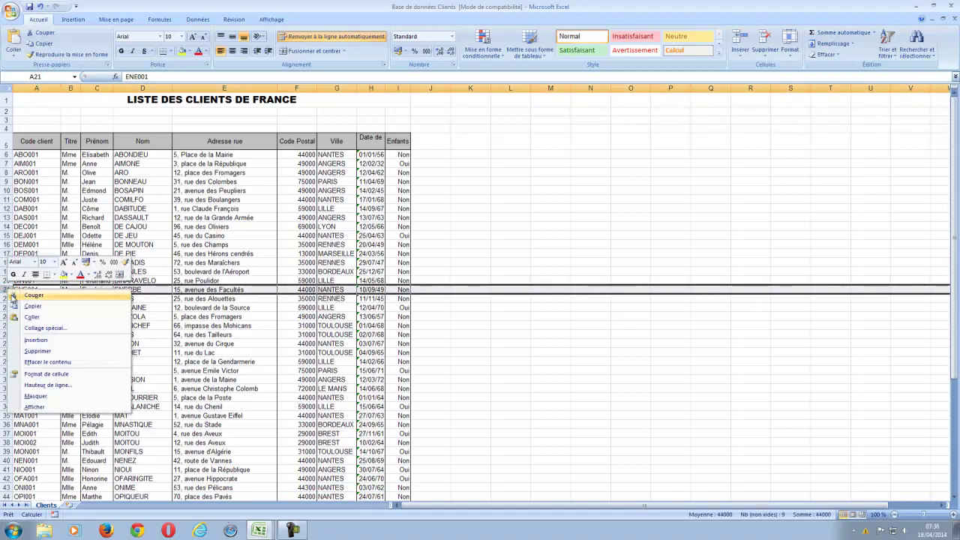
{"action": "left_click", "coordinate": [36, 339]}
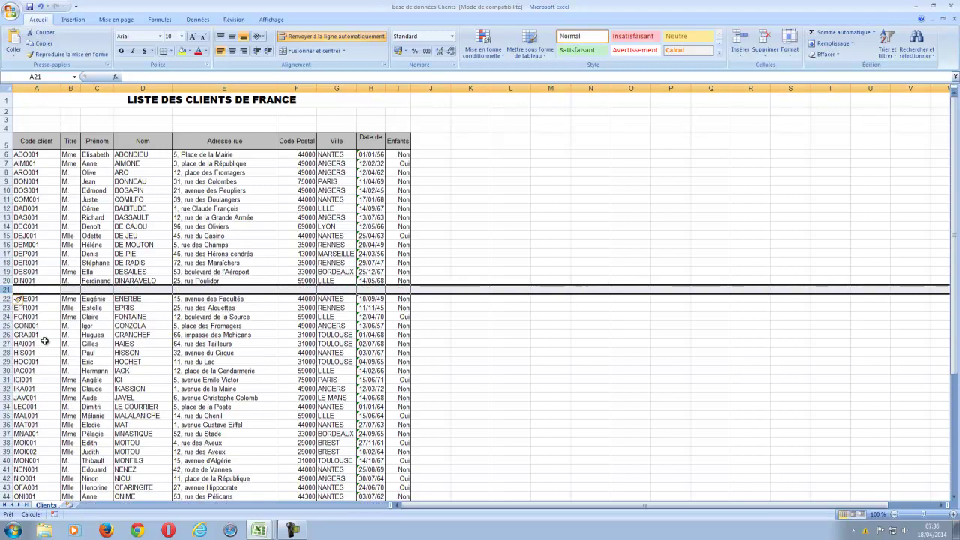
{"action": "right_click", "coordinate": [252, 89]}
{"action": "left_click", "coordinate": [279, 139]}
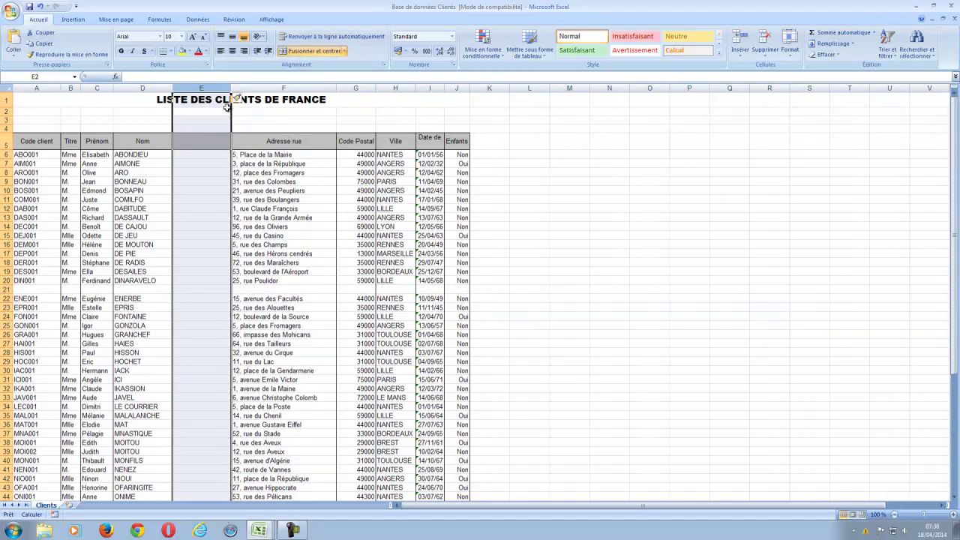
{"action": "right_click", "coordinate": [217, 90]}
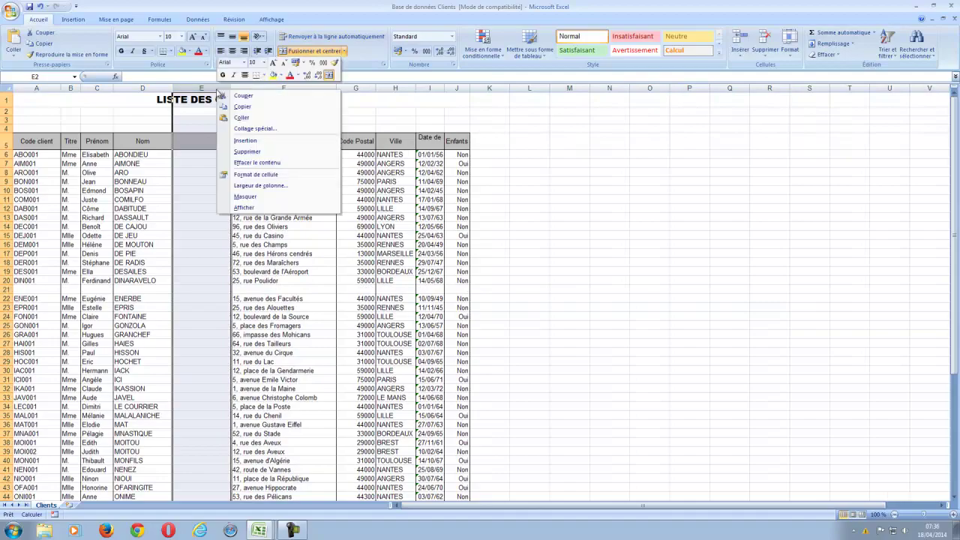
{"action": "left_click", "coordinate": [264, 154]}
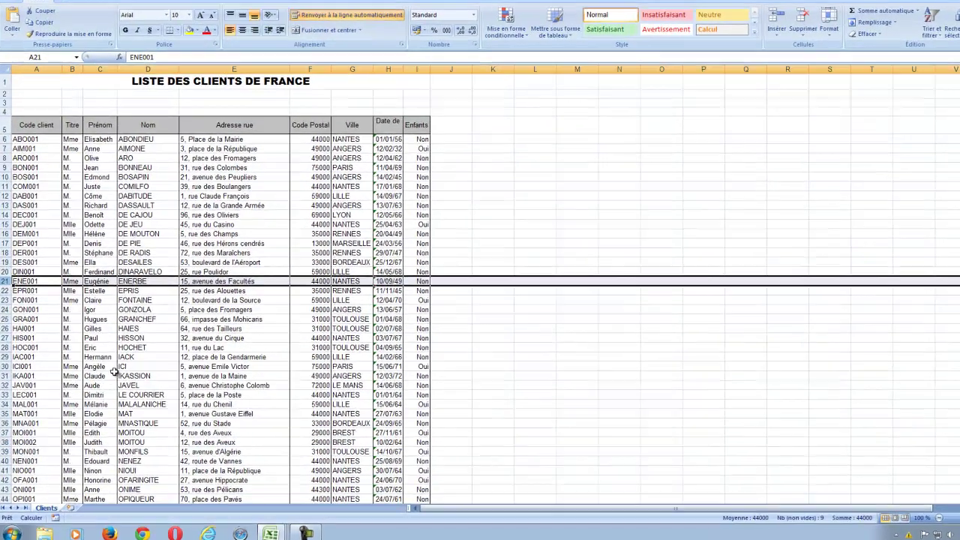
{"action": "left_click", "coordinate": [130, 327]}
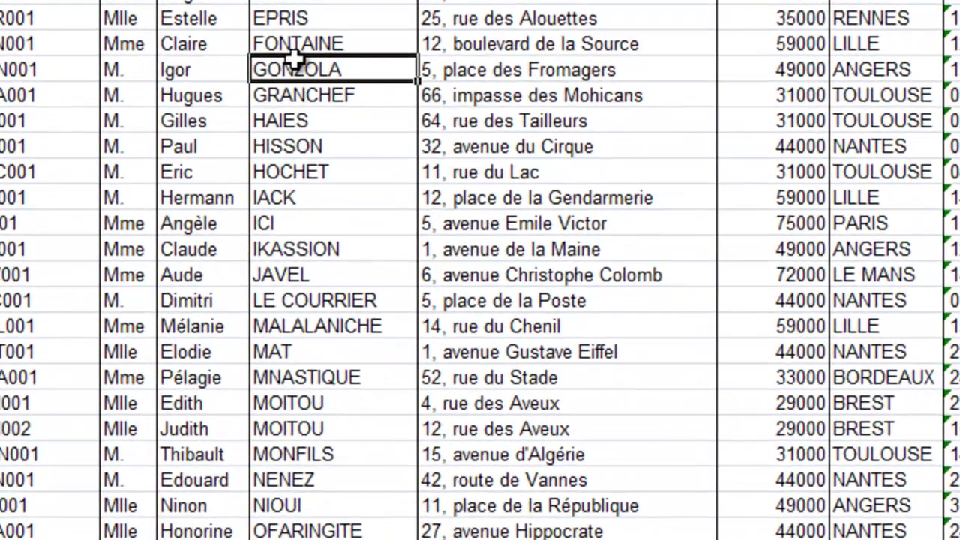
{"action": "right_click", "coordinate": [253, 140]}
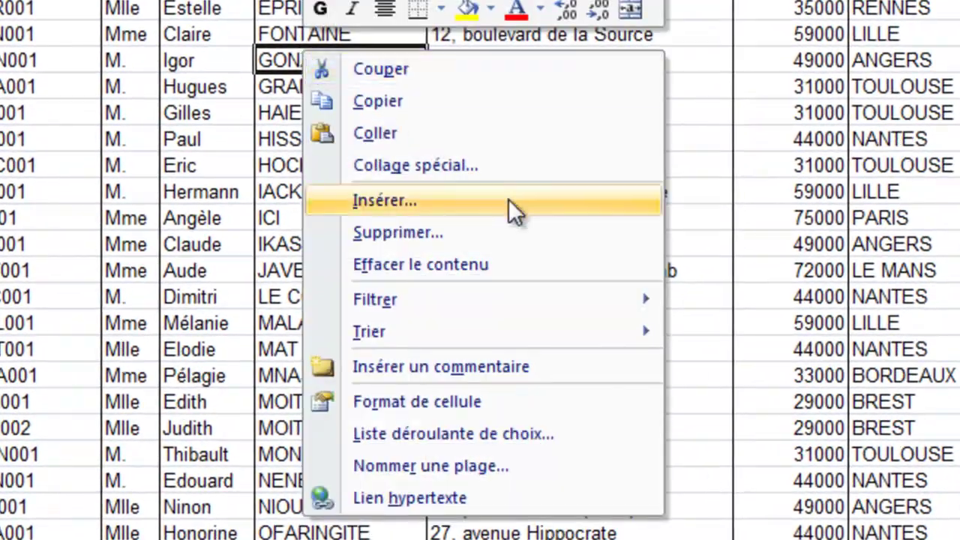
{"action": "left_click", "coordinate": [421, 237]}
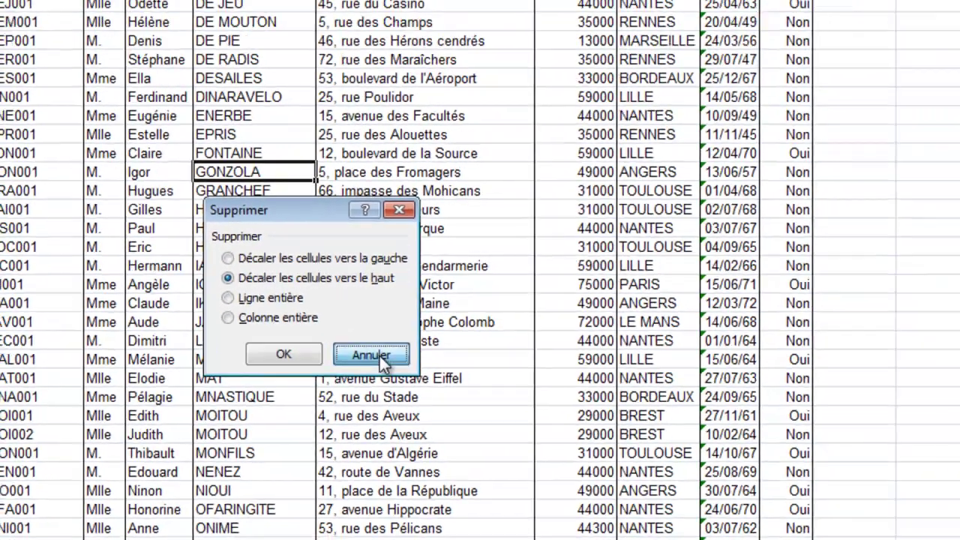
{"action": "left_click", "coordinate": [516, 316]}
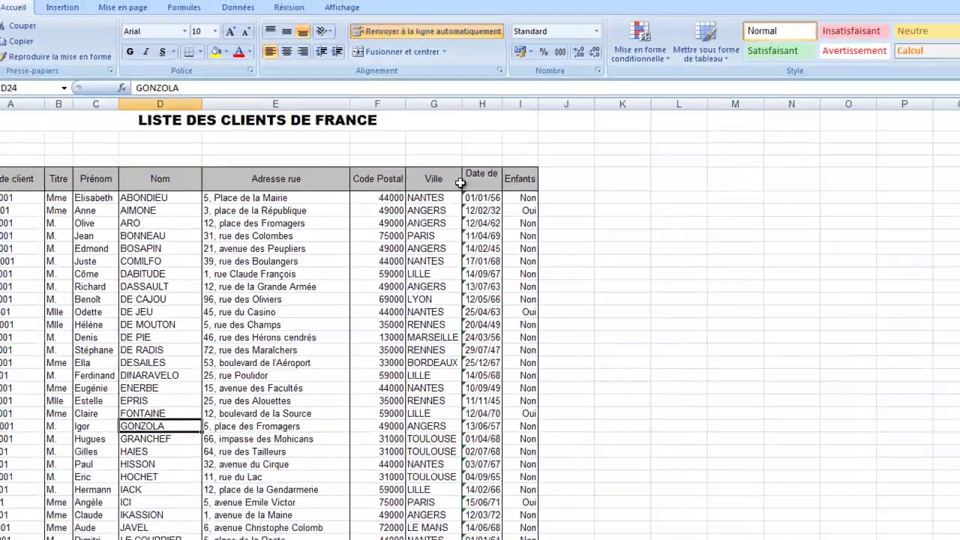
{"action": "left_click", "coordinate": [372, 174]}
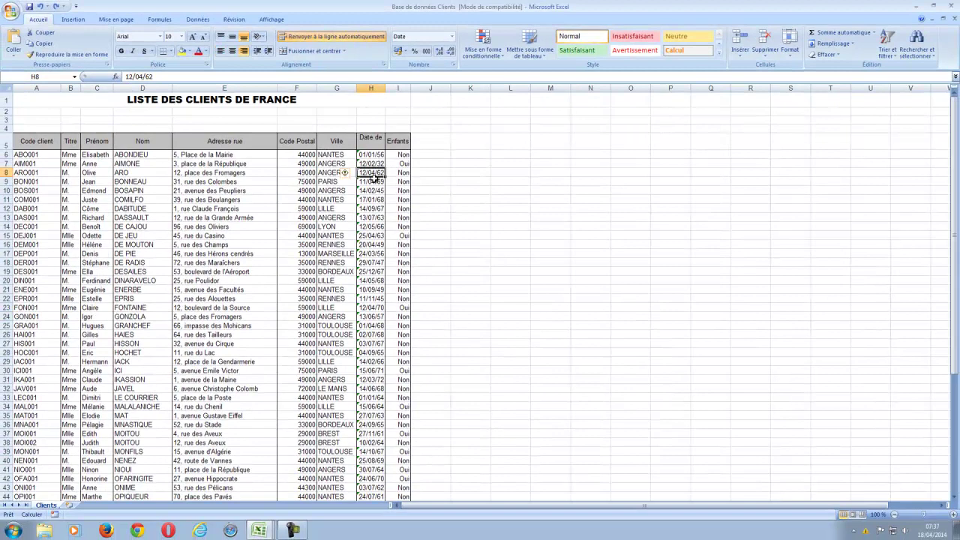
{"action": "left_click", "coordinate": [237, 216]}
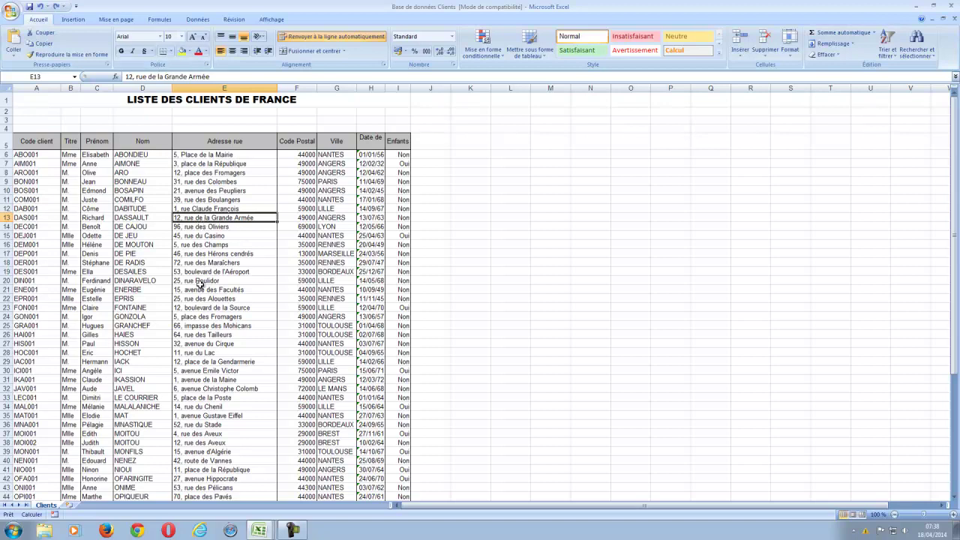
{"action": "left_click", "coordinate": [129, 77]}
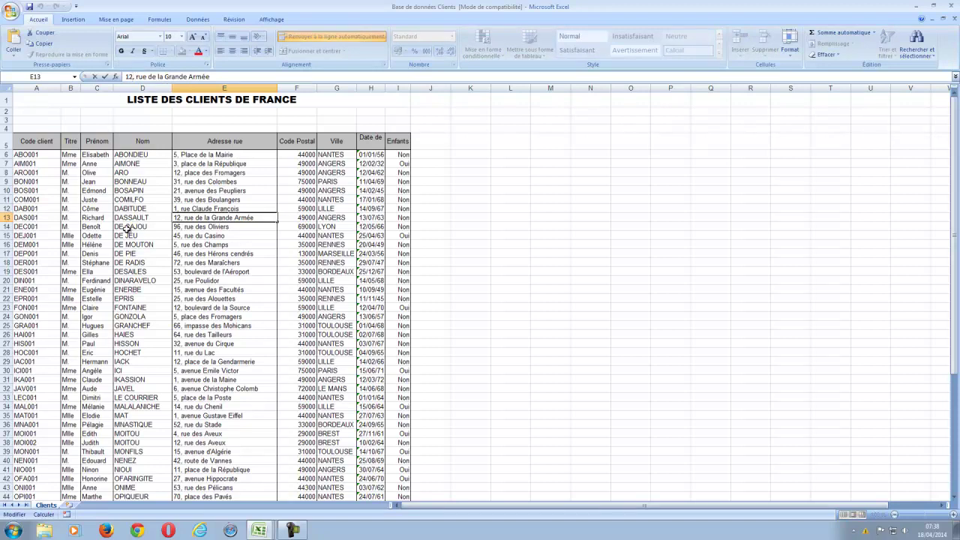
{"action": "key", "text": "BackSpace"}
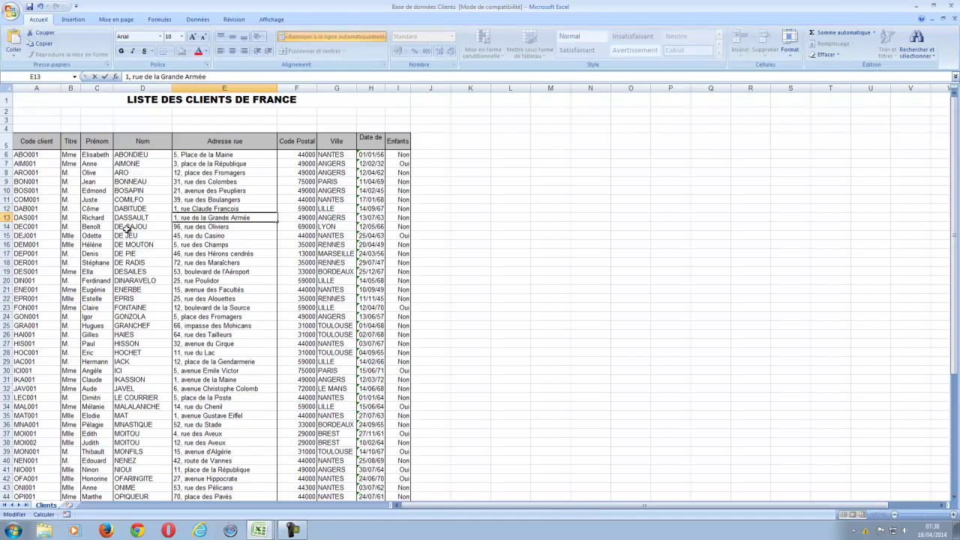
{"action": "type", "text": "5"}
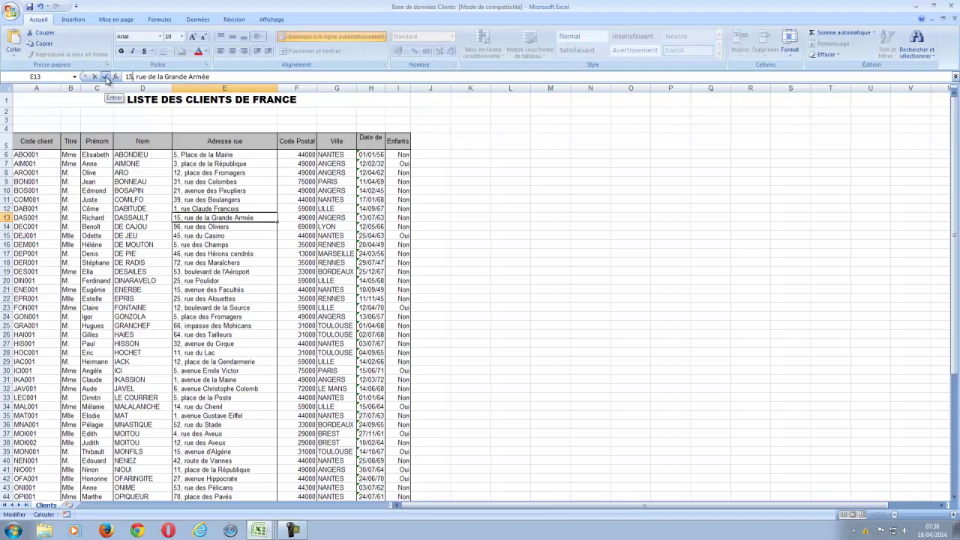
{"action": "key", "text": "Return"}
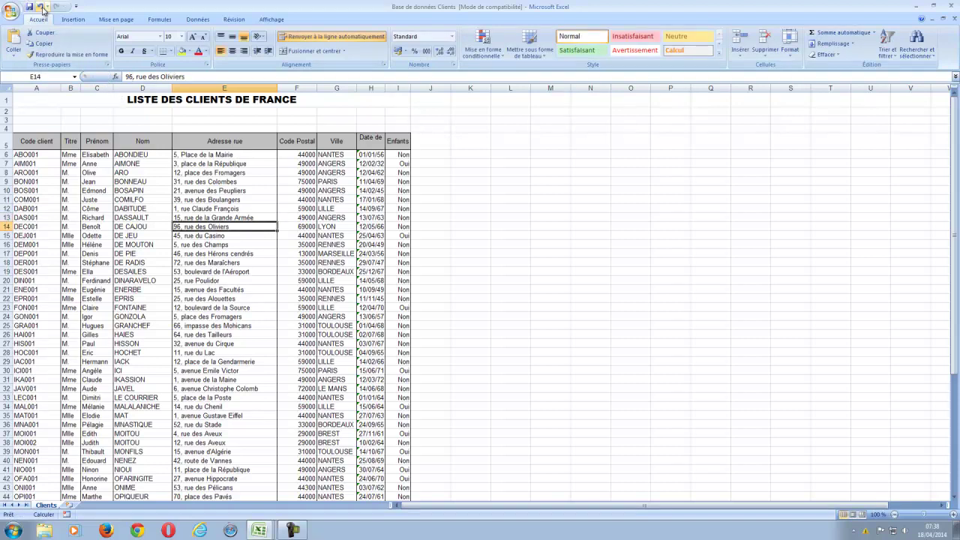
{"action": "left_click", "coordinate": [41, 7]}
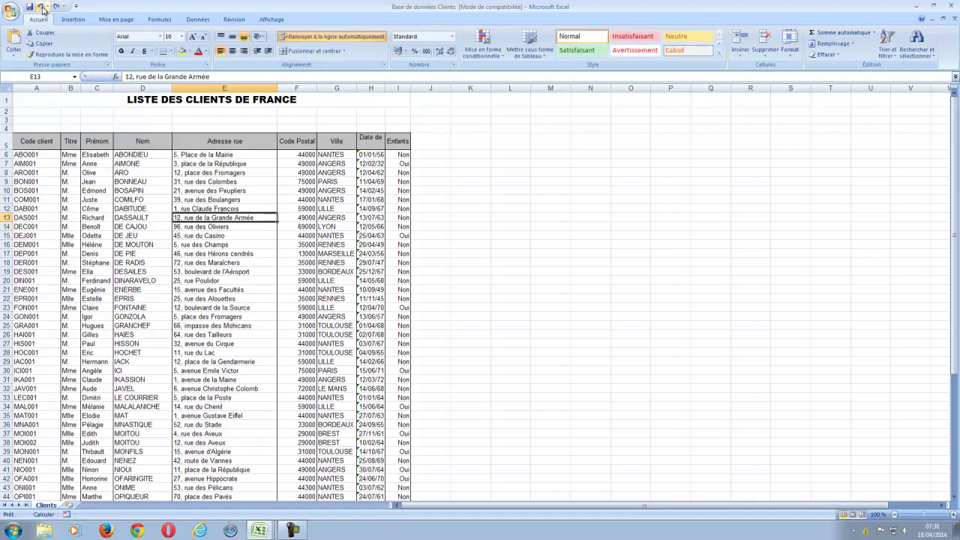
{"action": "double_click", "coordinate": [201, 217]}
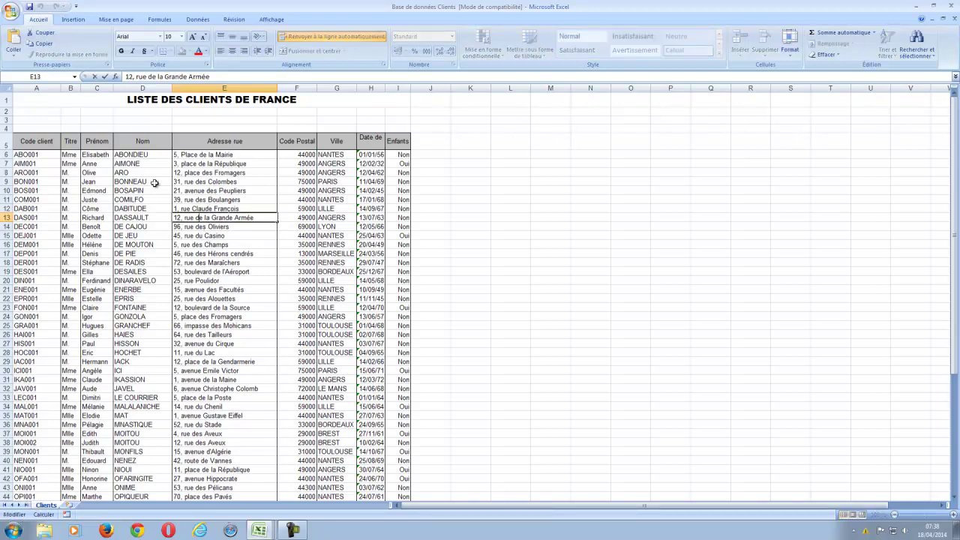
{"action": "left_click", "coordinate": [94, 76]}
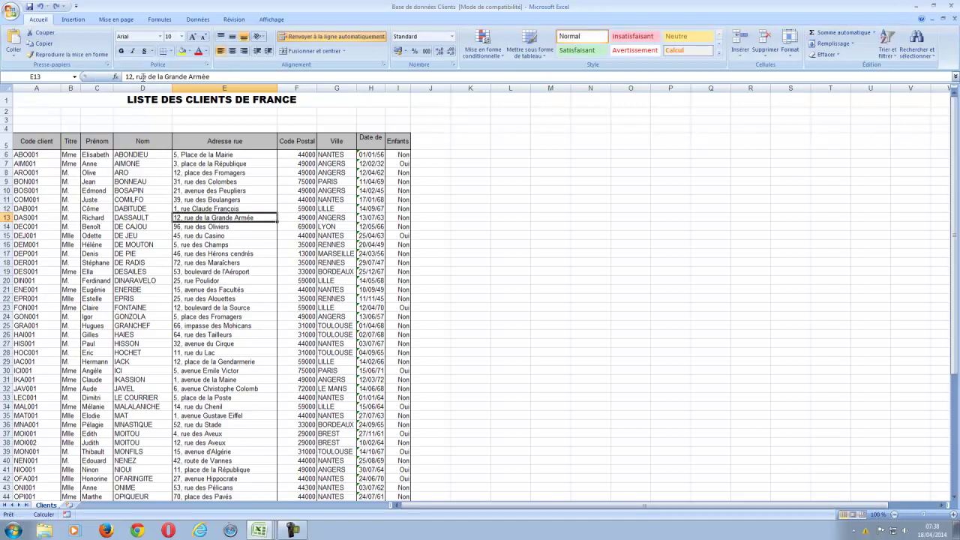
{"action": "left_click", "coordinate": [128, 77]}
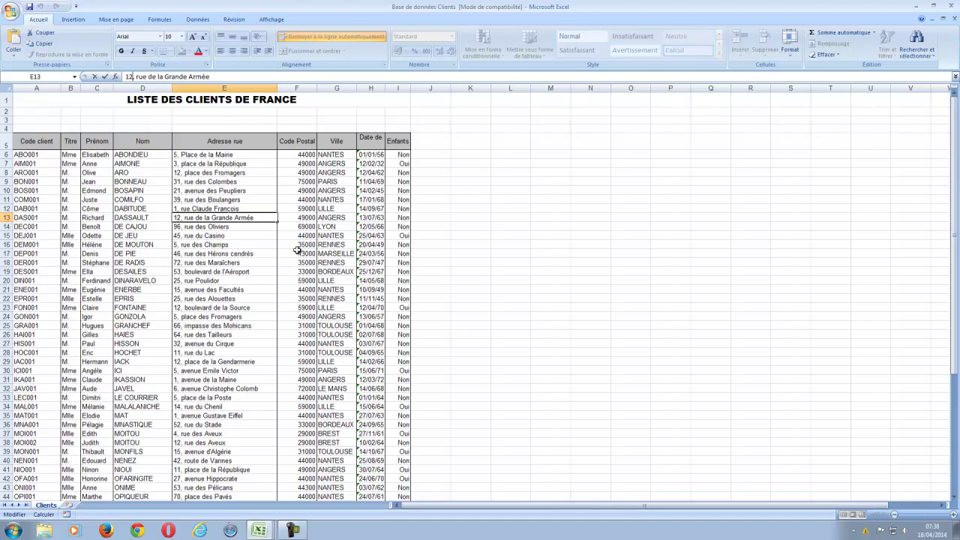
{"action": "key", "text": "Escape"}
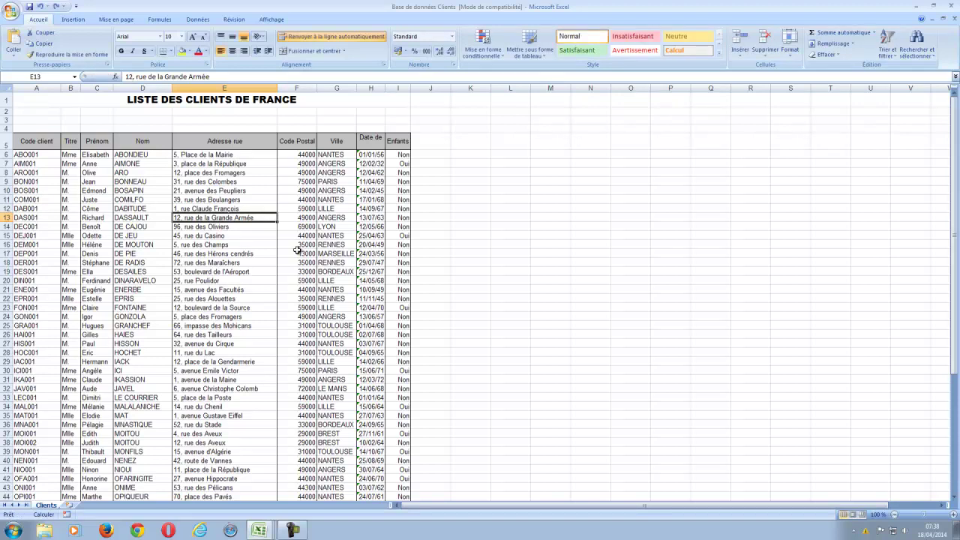
{"action": "left_click", "coordinate": [150, 77]}
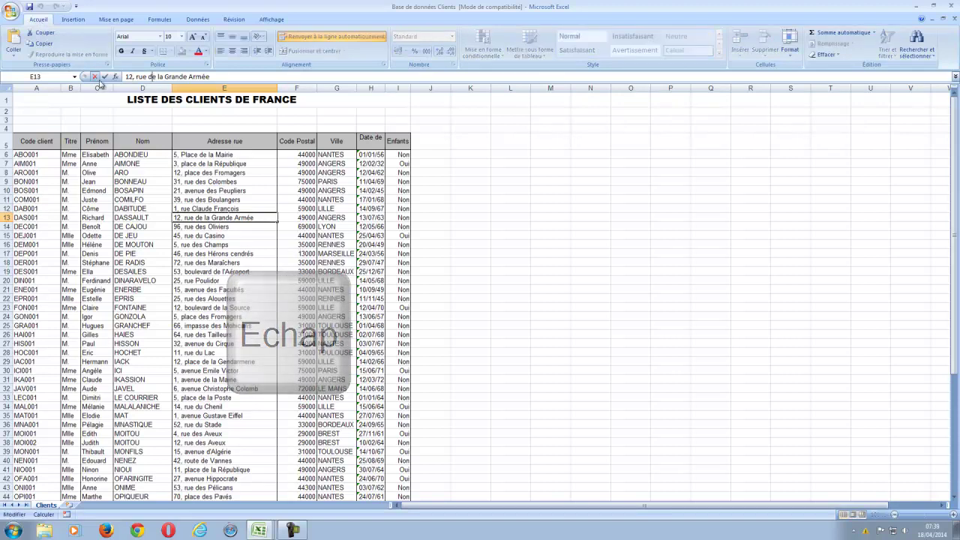
{"action": "left_click", "coordinate": [94, 77]}
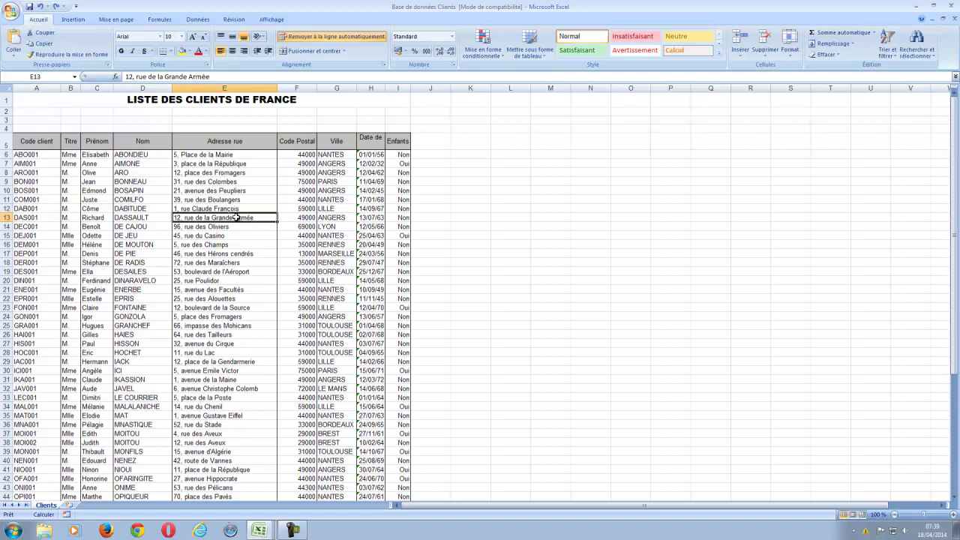
{"action": "left_click", "coordinate": [243, 361]}
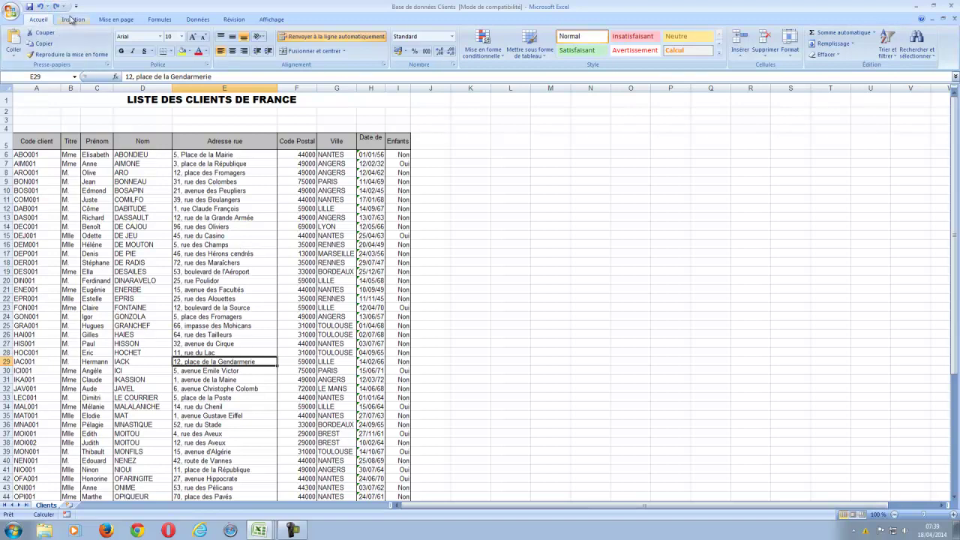
Undo six actions from the Undo list, back to Insertion de ligne
{"action": "left_click", "coordinate": [48, 6]}
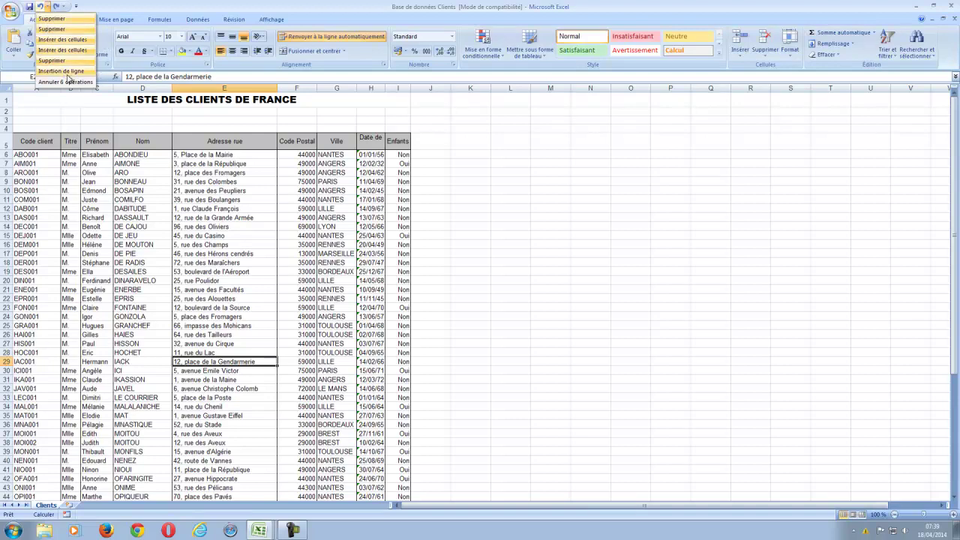
{"action": "left_click", "coordinate": [75, 71]}
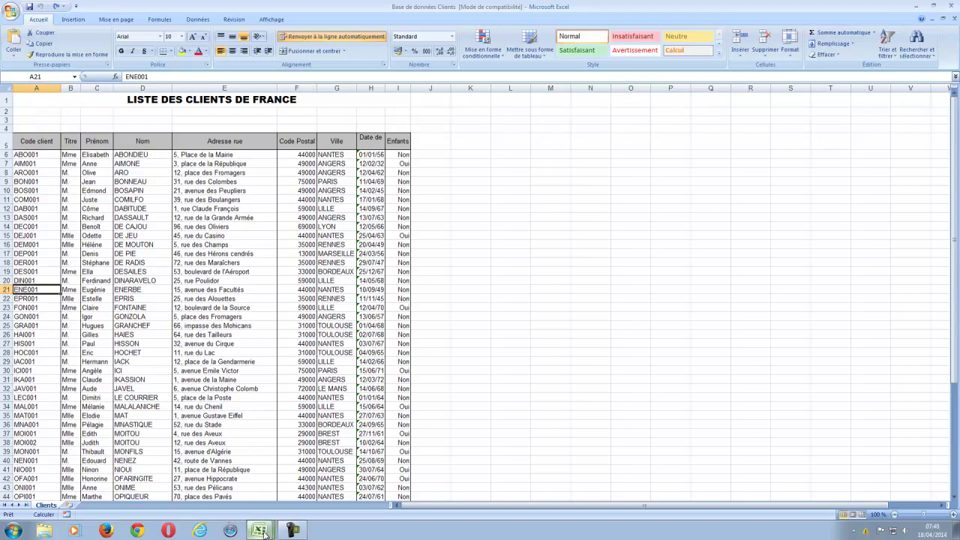
Switch to Classeur2, start an = entry in A1, then cancel it with Esc
{"action": "mouse_move", "coordinate": [259, 530]}
{"action": "left_click", "coordinate": [207, 491]}
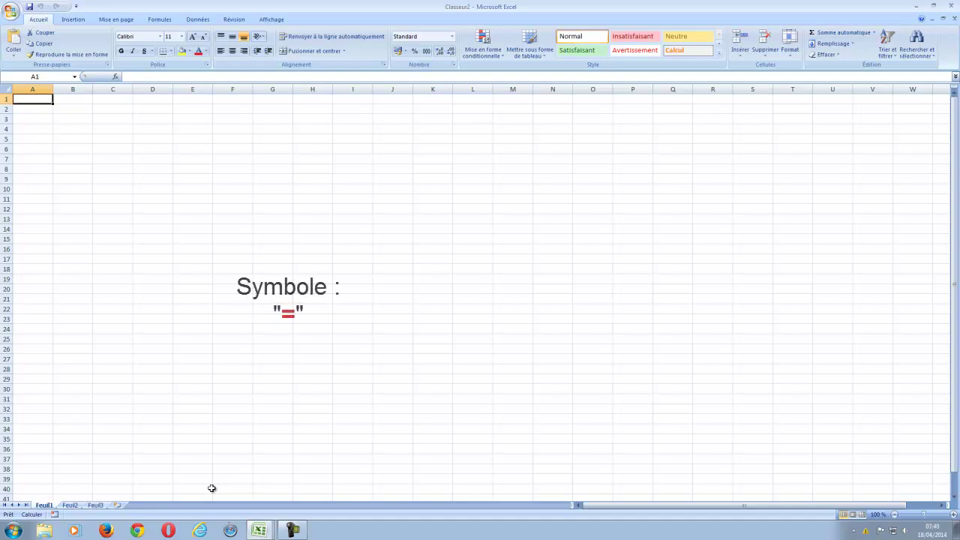
{"action": "type", "text": "="}
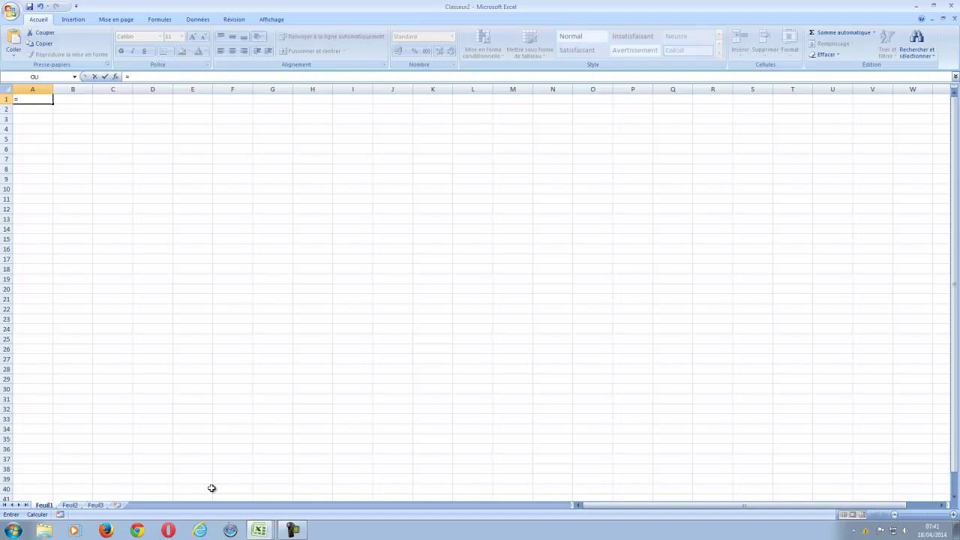
{"action": "key", "text": "Escape"}
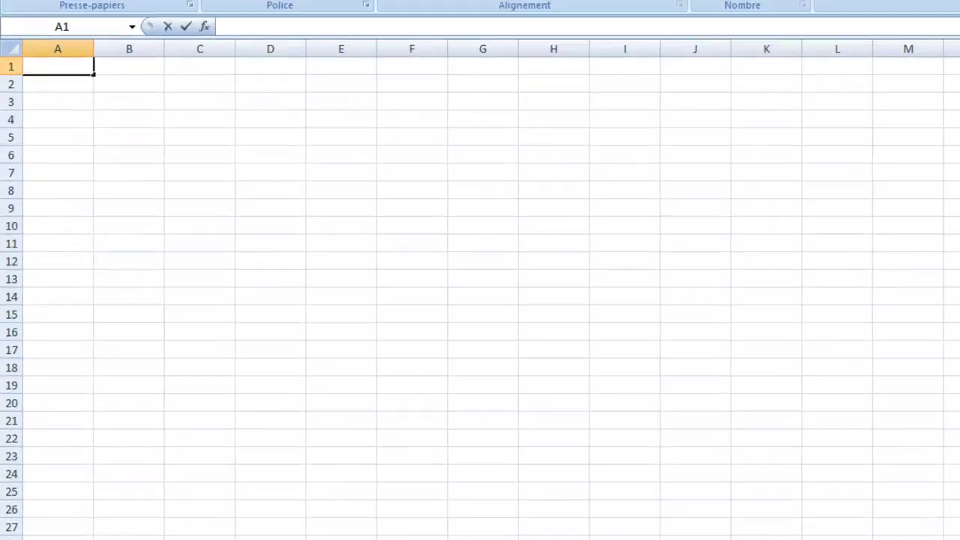
Enter =4+5*2 in C8 so it shows 14, and reselect C8
{"action": "left_click", "coordinate": [111, 160]}
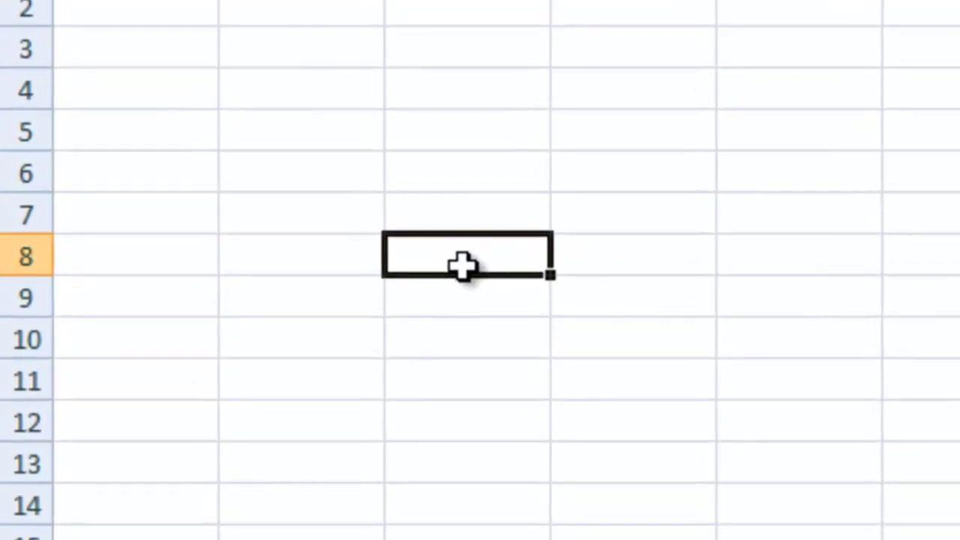
{"action": "type", "text": "="}
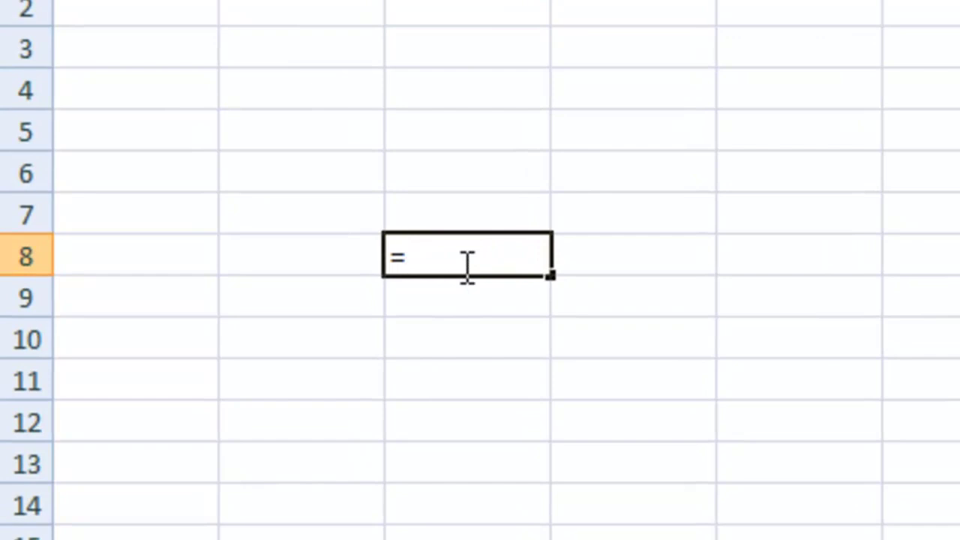
{"action": "type", "text": "4+"}
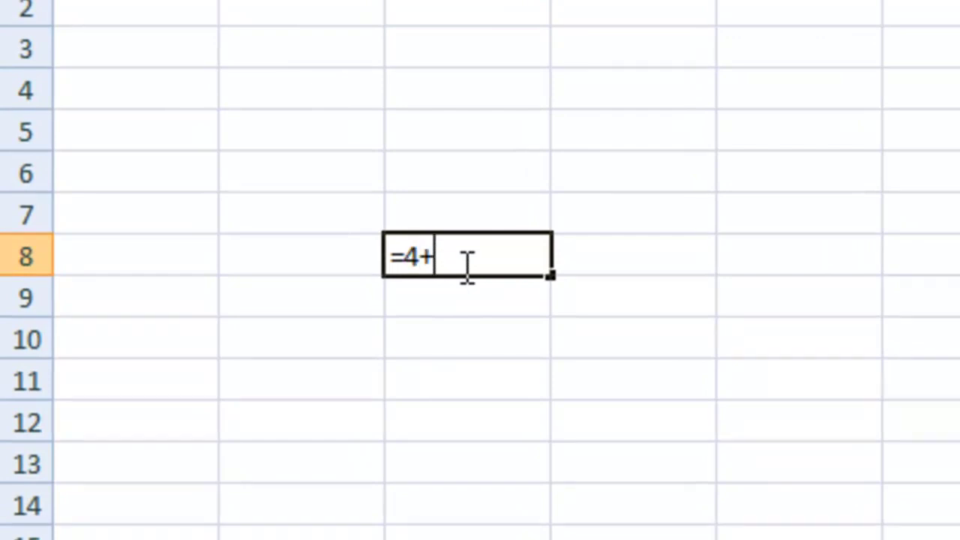
{"action": "type", "text": "5"}
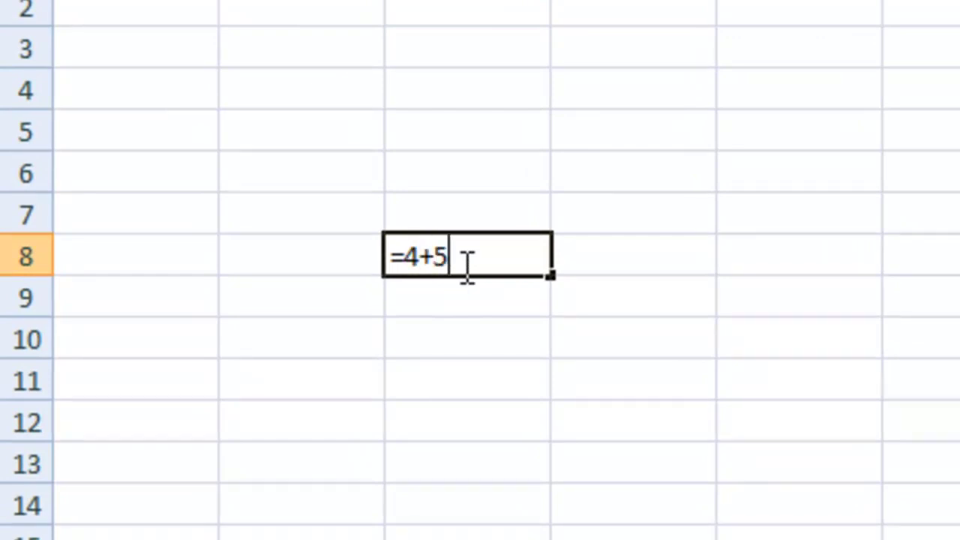
{"action": "type", "text": "*"}
{"action": "type", "text": "2"}
{"action": "key", "text": "Return"}
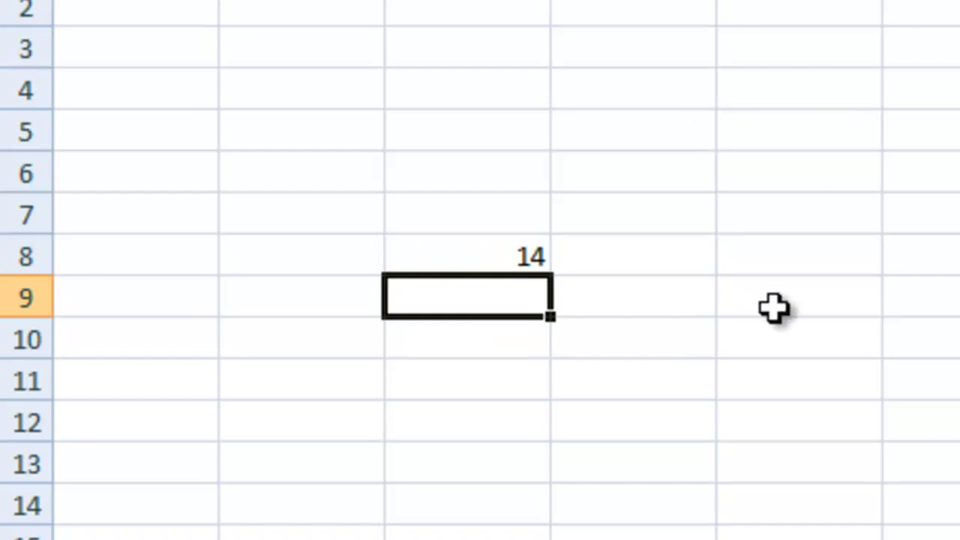
{"action": "left_click", "coordinate": [492, 256]}
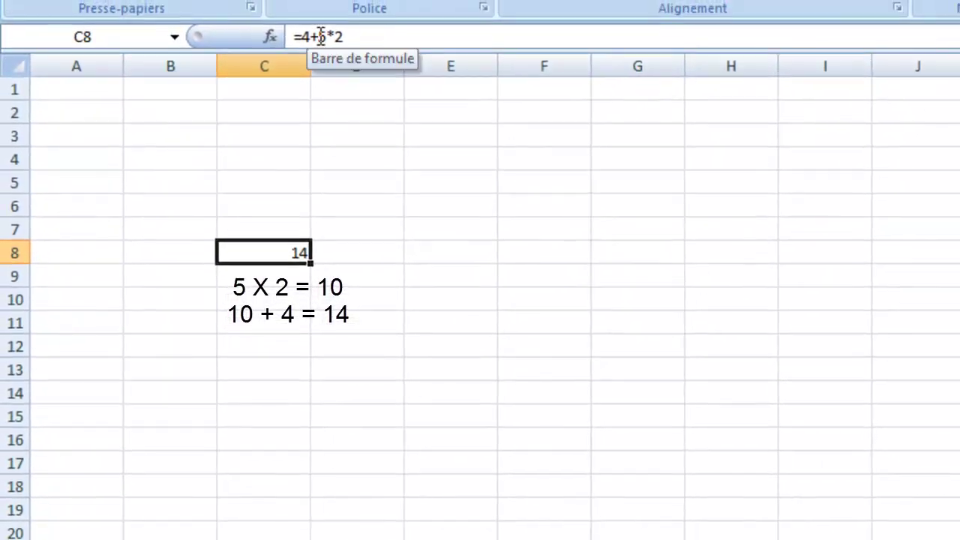
Edit the C8 formula to =(4+5)*2 so it shows 18
{"action": "left_click_drag", "start_coordinate": [321, 29], "coordinate": [353, 29]}
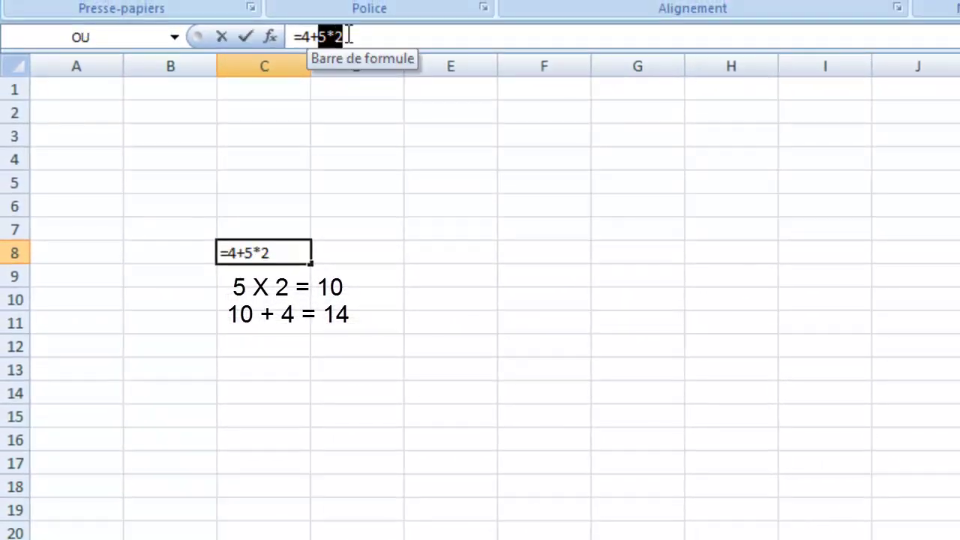
{"action": "left_click", "coordinate": [300, 38]}
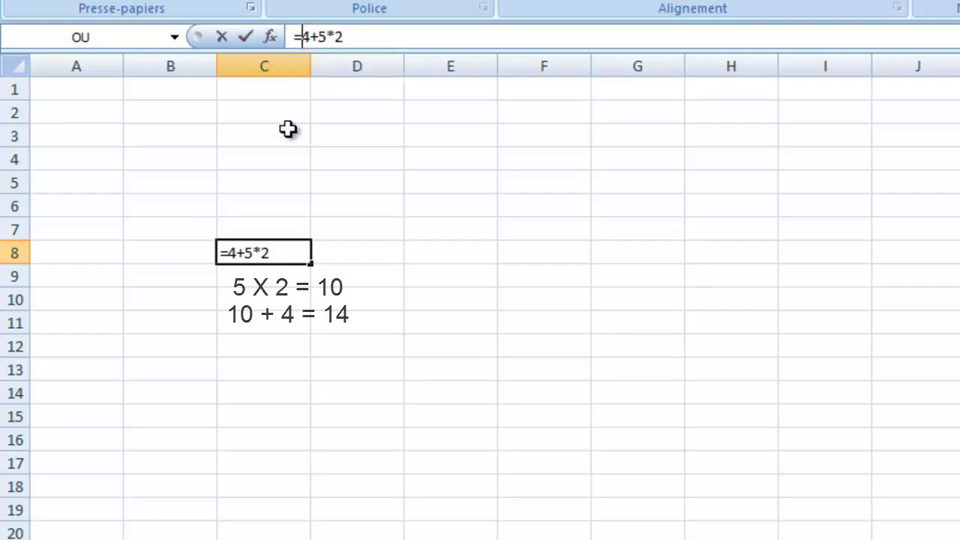
{"action": "type", "text": "("}
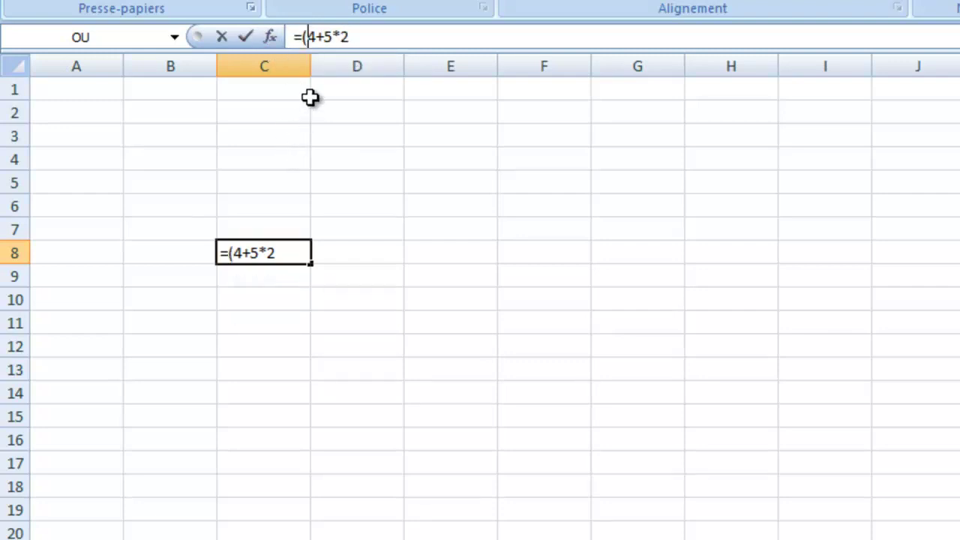
{"action": "left_click", "coordinate": [333, 36]}
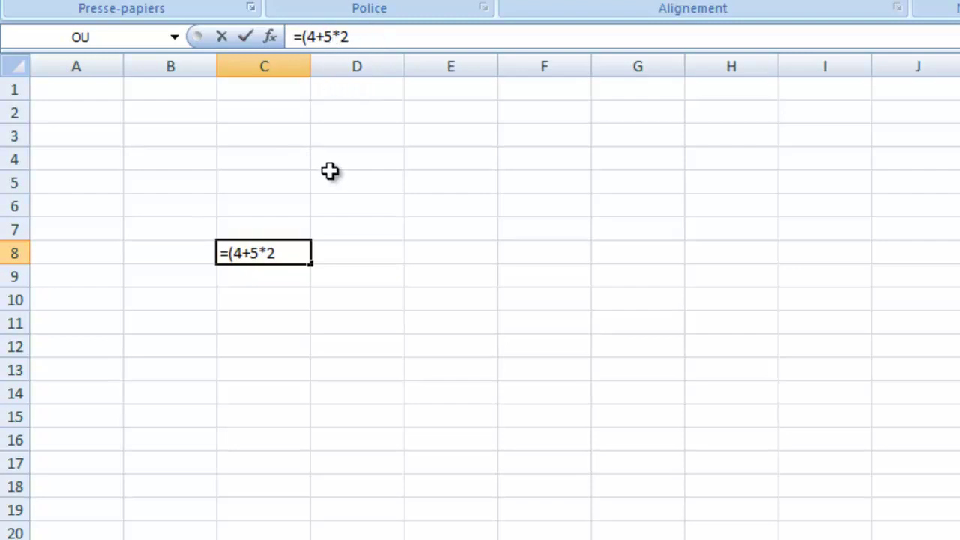
{"action": "type", "text": ")"}
{"action": "key", "text": "Return"}
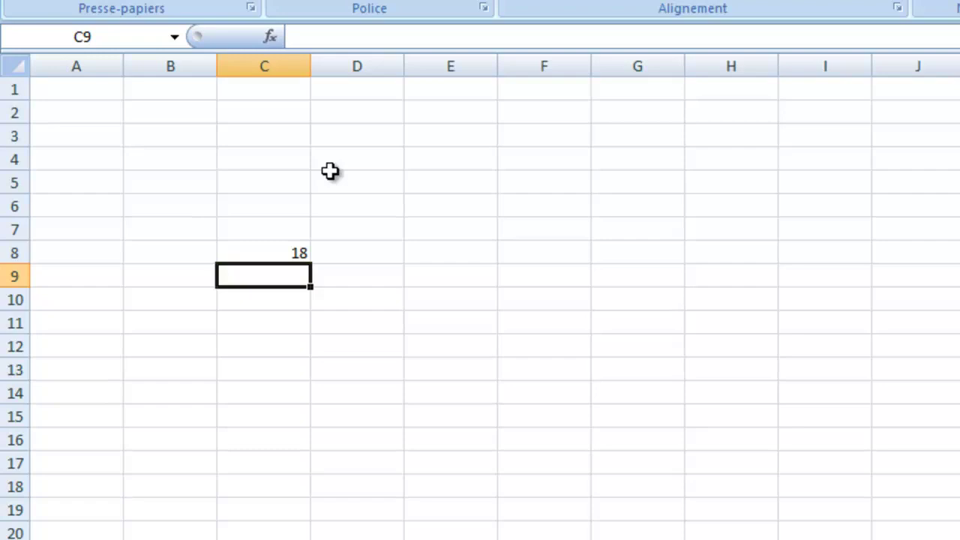
Return to C8 and clear its contents
{"action": "key", "text": "Up"}
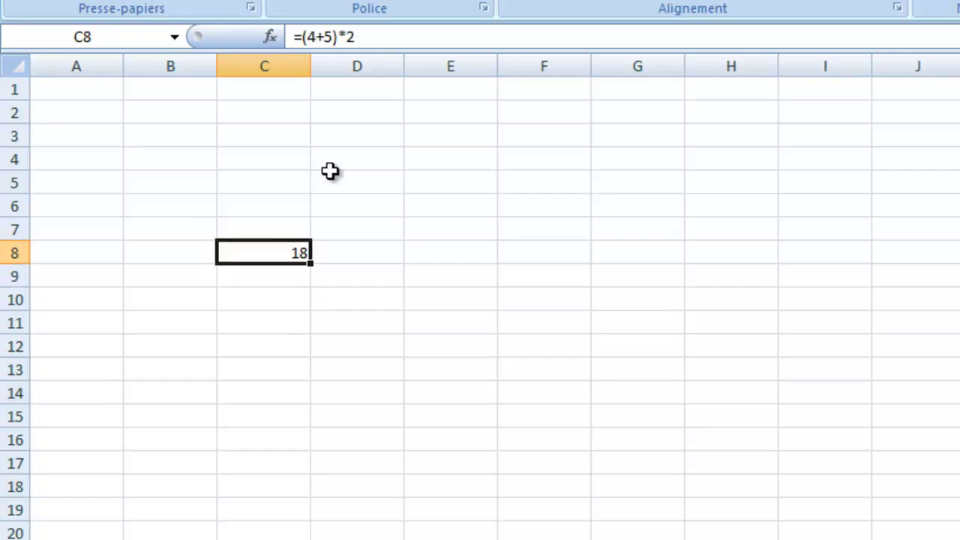
{"action": "key", "text": "Down"}
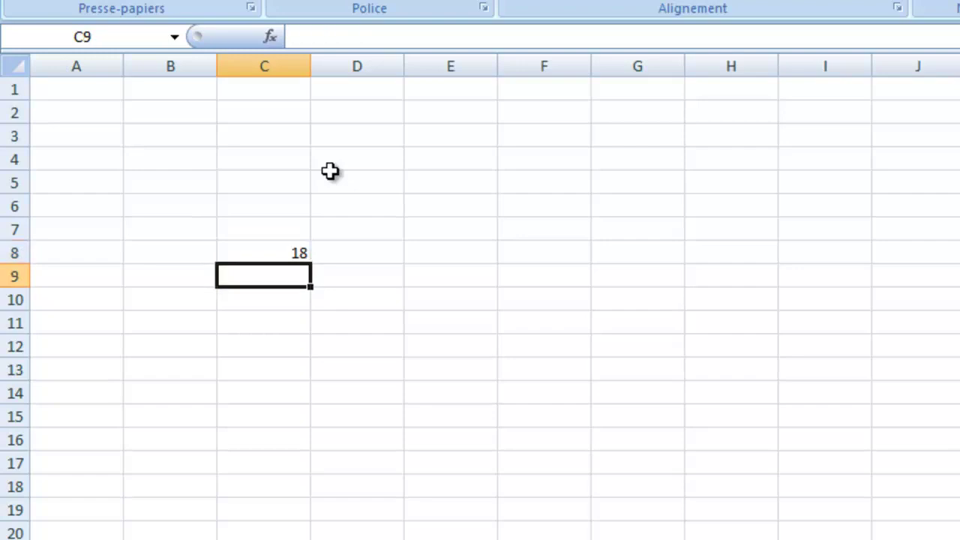
{"action": "key", "text": "Up"}
{"action": "key", "text": "Delete"}
{"action": "key", "text": "Down"}
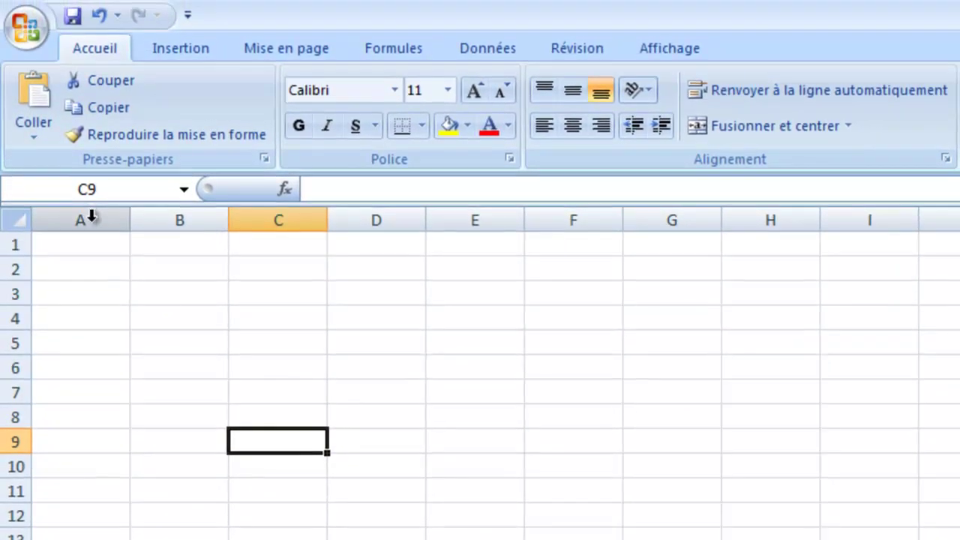
Enter 128, 203, 18 and 125 down A1:A4
{"action": "left_click", "coordinate": [92, 217]}
{"action": "left_click", "coordinate": [14, 246]}
{"action": "left_click", "coordinate": [71, 246]}
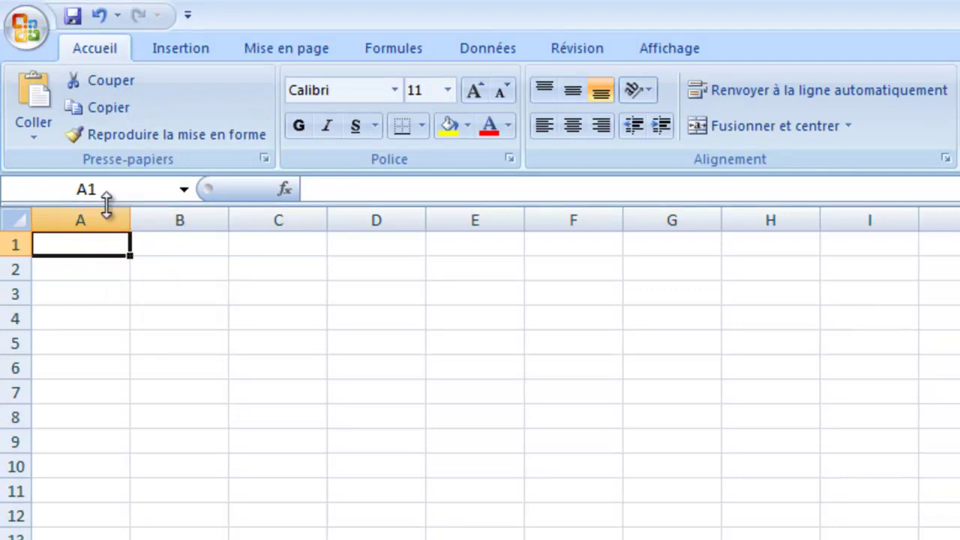
{"action": "type", "text": "128"}
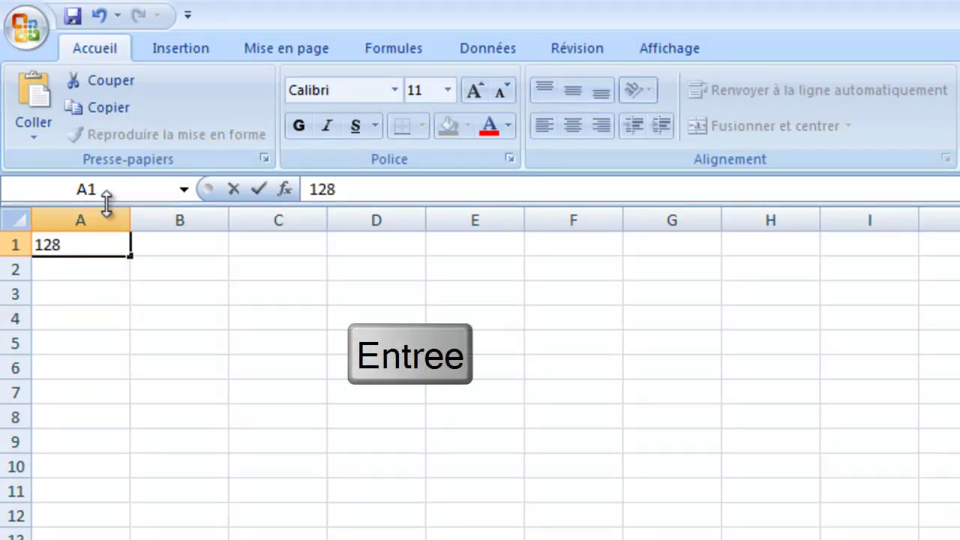
{"action": "key", "text": "Return"}
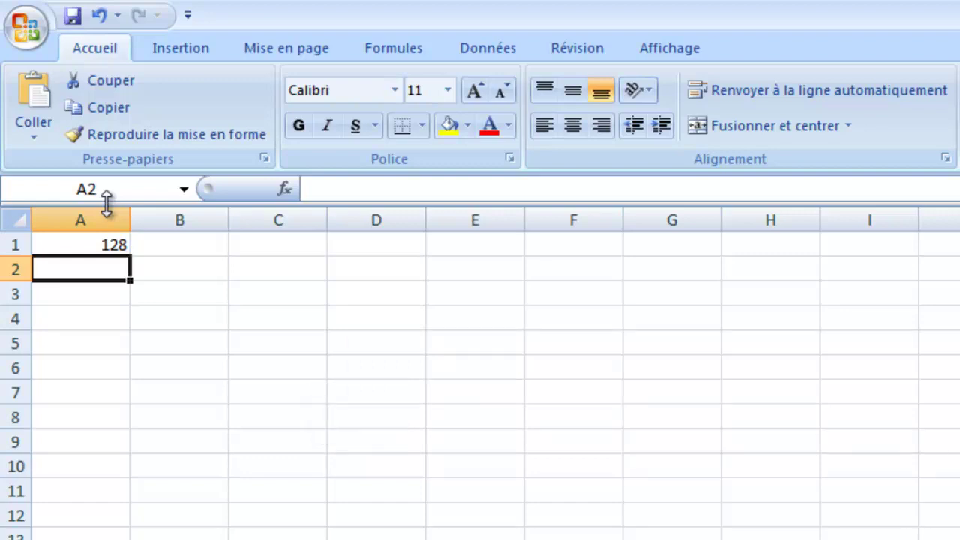
{"action": "type", "text": "203"}
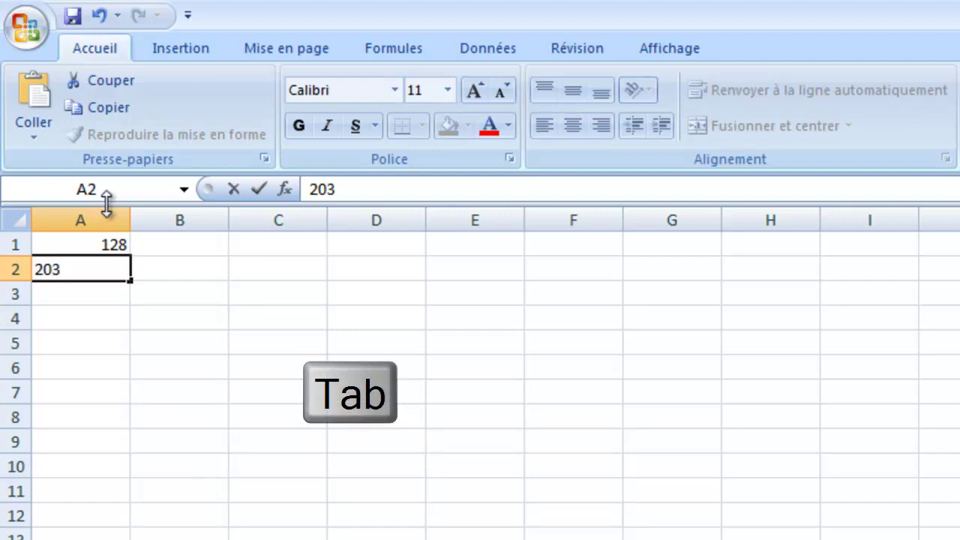
{"action": "key", "text": "Tab"}
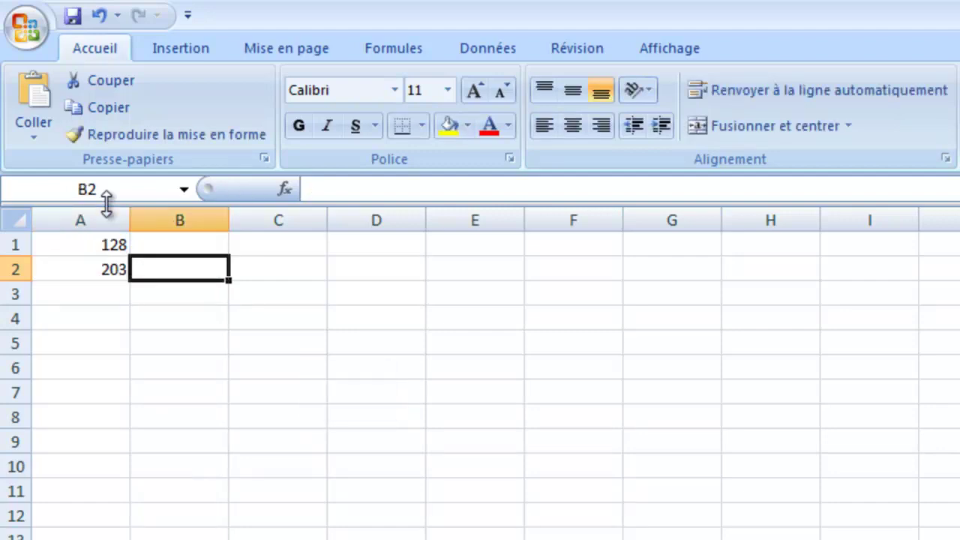
{"action": "key", "text": "Down"}
{"action": "key", "text": "Left"}
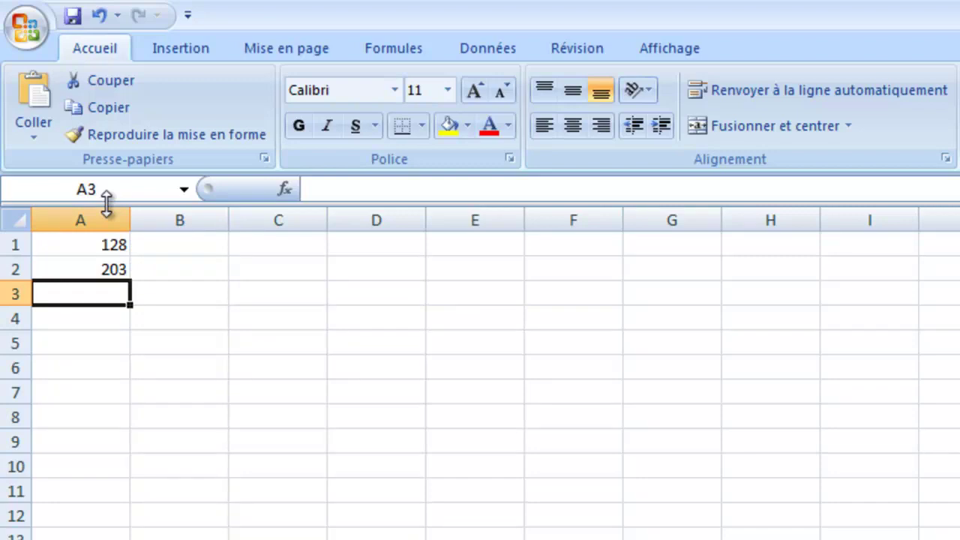
{"action": "type", "text": "18"}
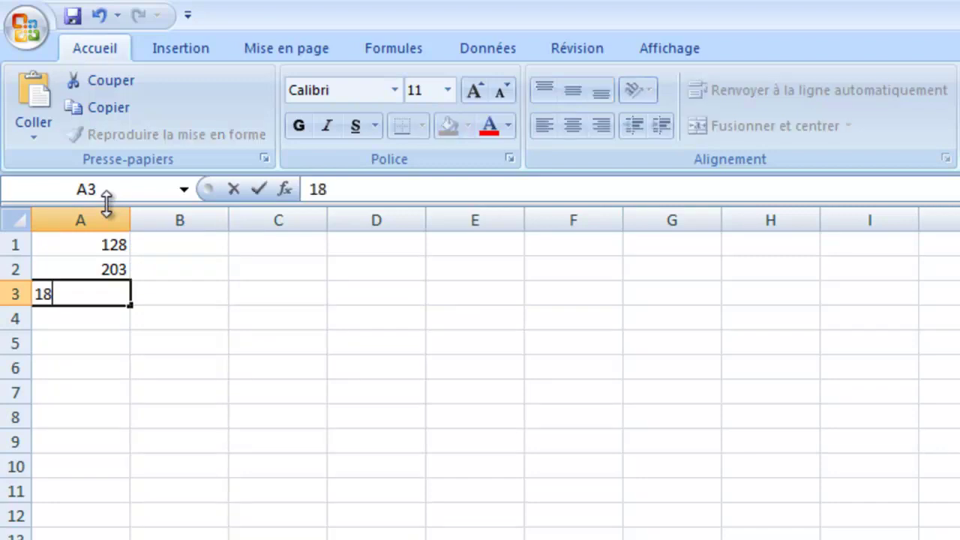
{"action": "key", "text": "Return"}
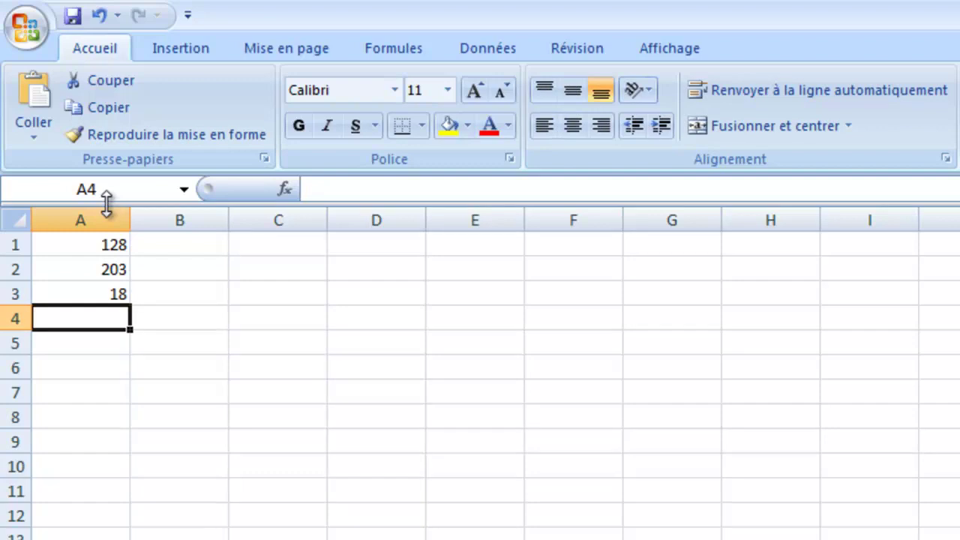
{"action": "type", "text": "125"}
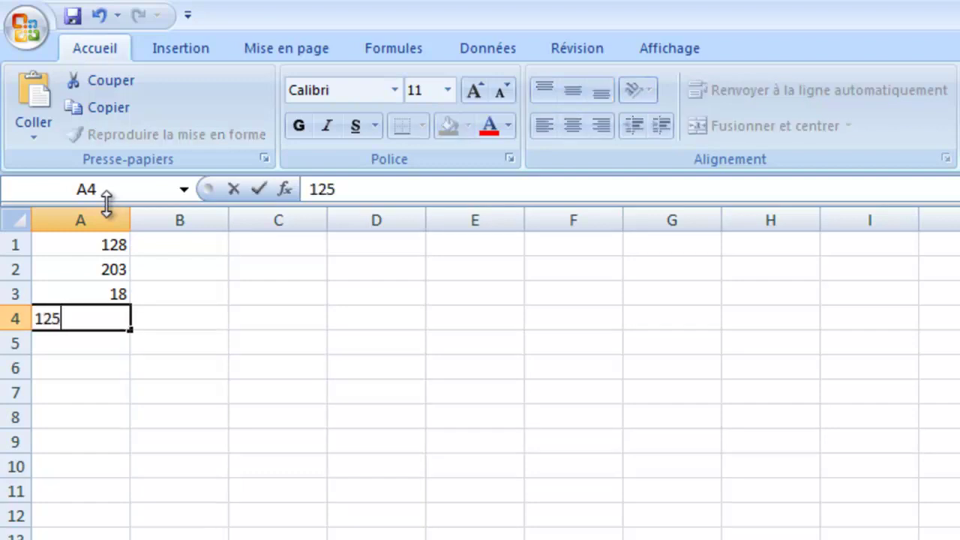
{"action": "key", "text": "Return"}
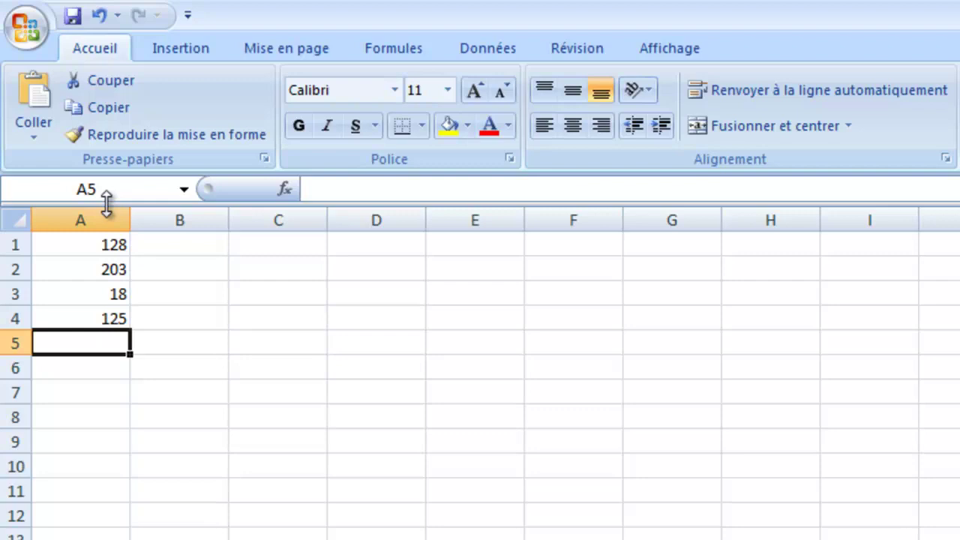
Enter 15, 36, 103 and 12 down B1:B4
{"action": "left_click", "coordinate": [201, 216]}
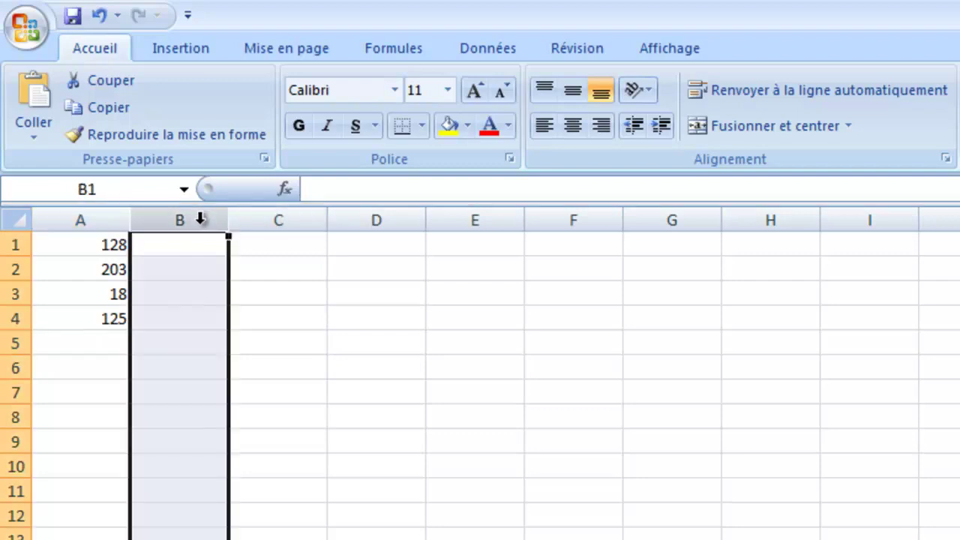
{"action": "left_click", "coordinate": [6, 244]}
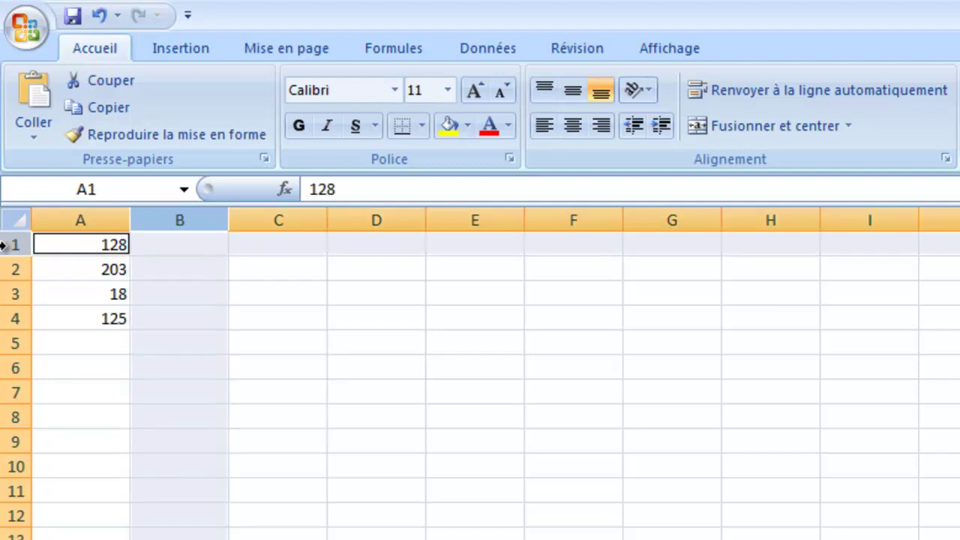
{"action": "left_click", "coordinate": [182, 246]}
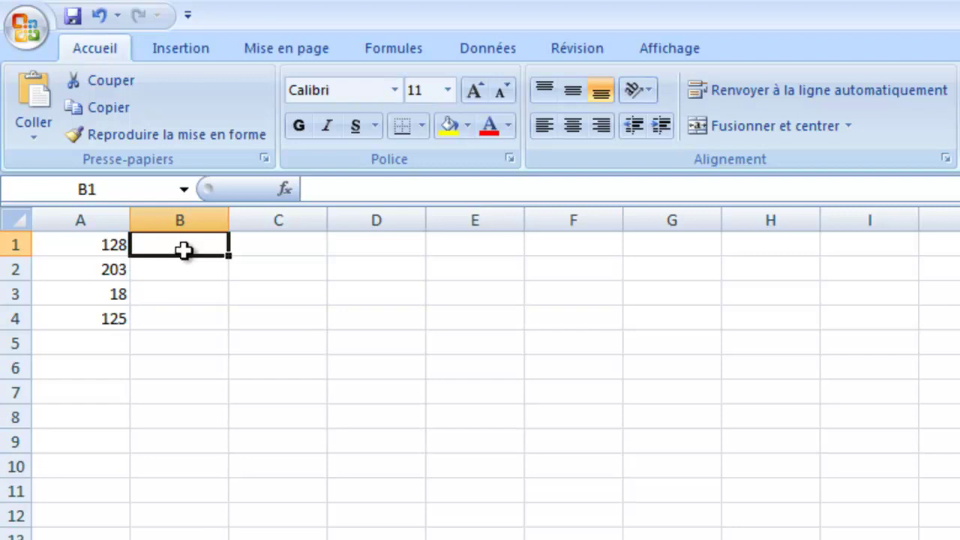
{"action": "type", "text": "15"}
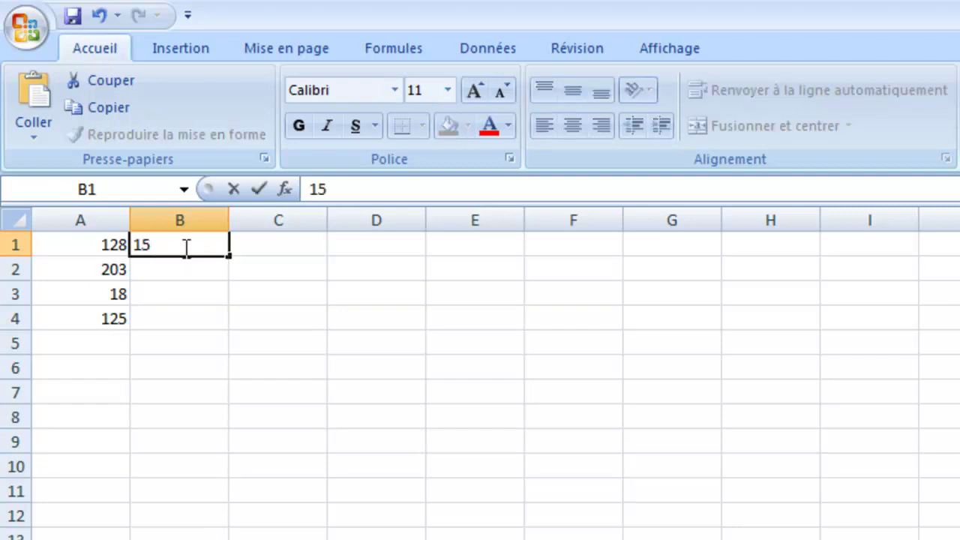
{"action": "key", "text": "Return"}
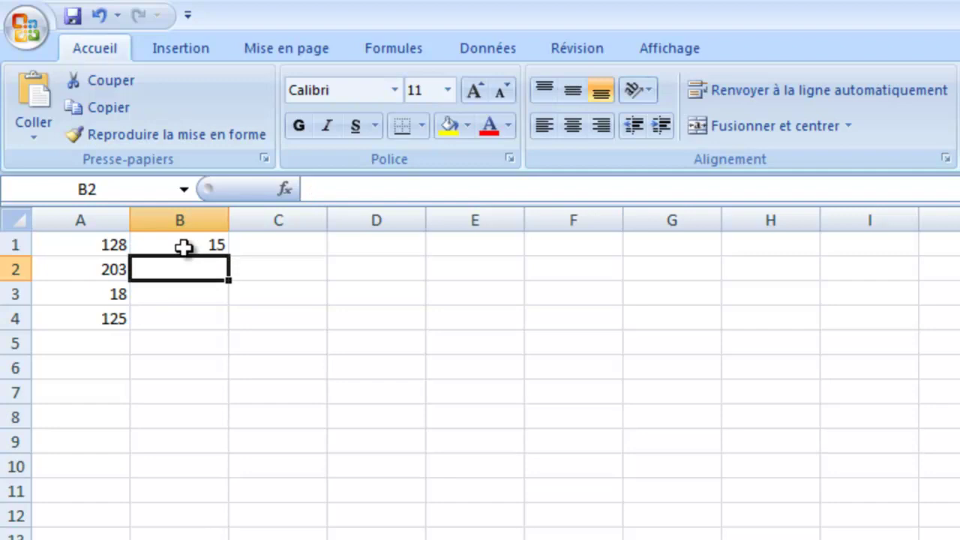
{"action": "type", "text": "36"}
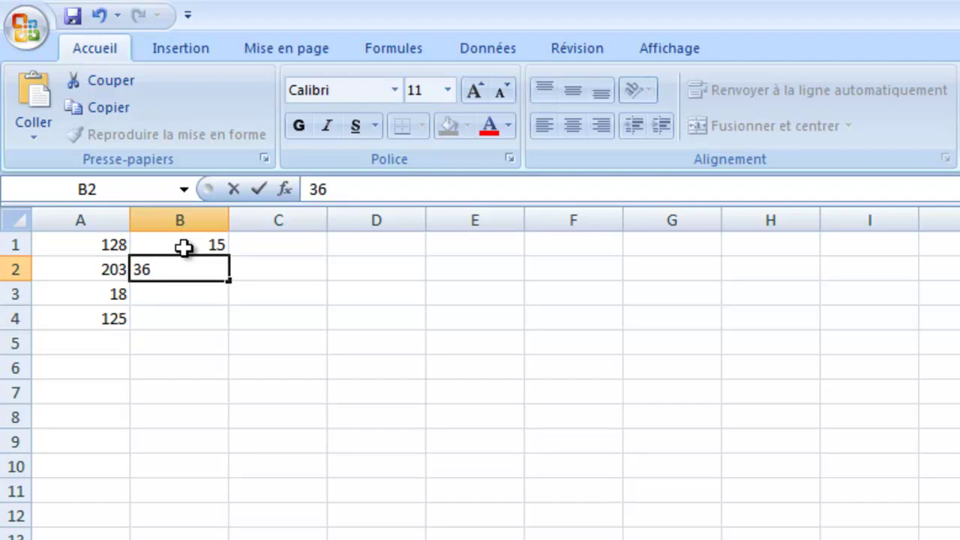
{"action": "key", "text": "Return"}
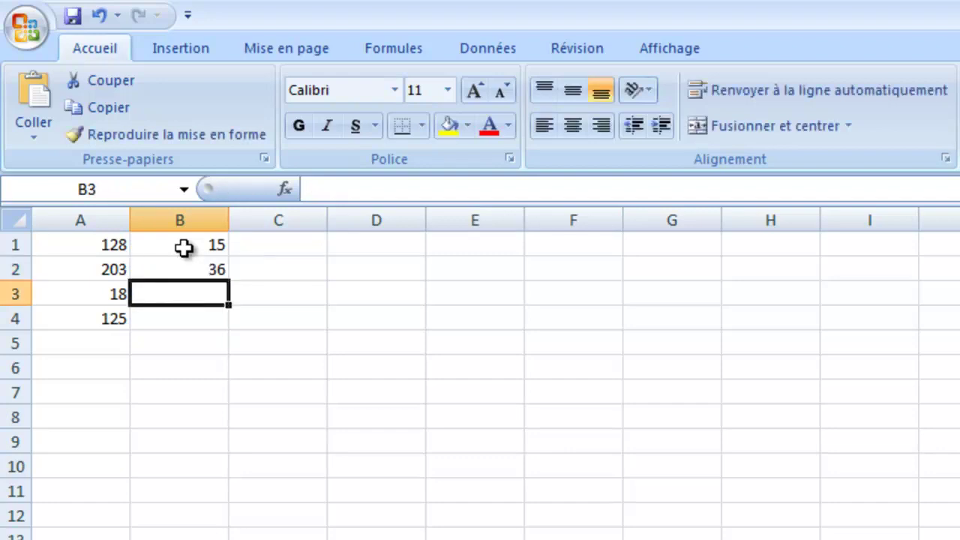
{"action": "type", "text": "103"}
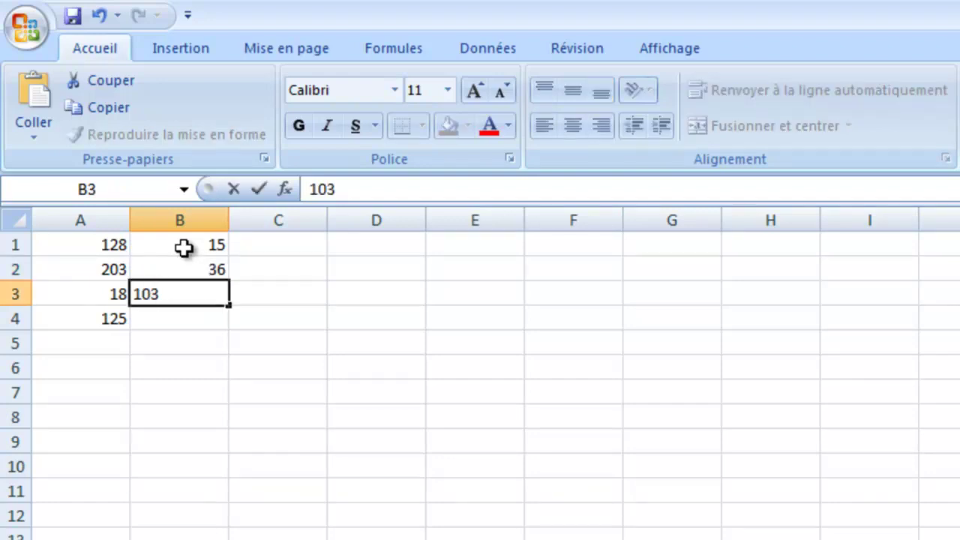
{"action": "key", "text": "Return"}
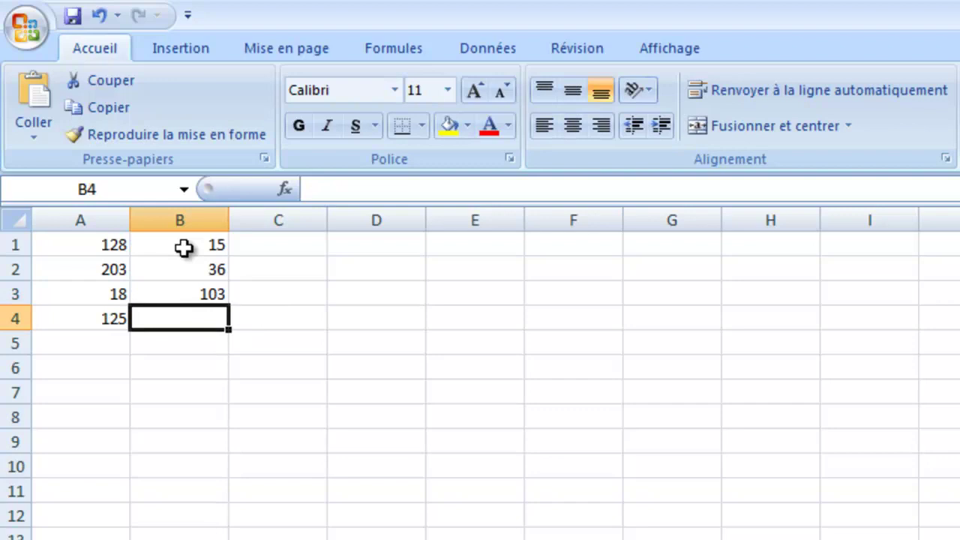
{"action": "type", "text": "12"}
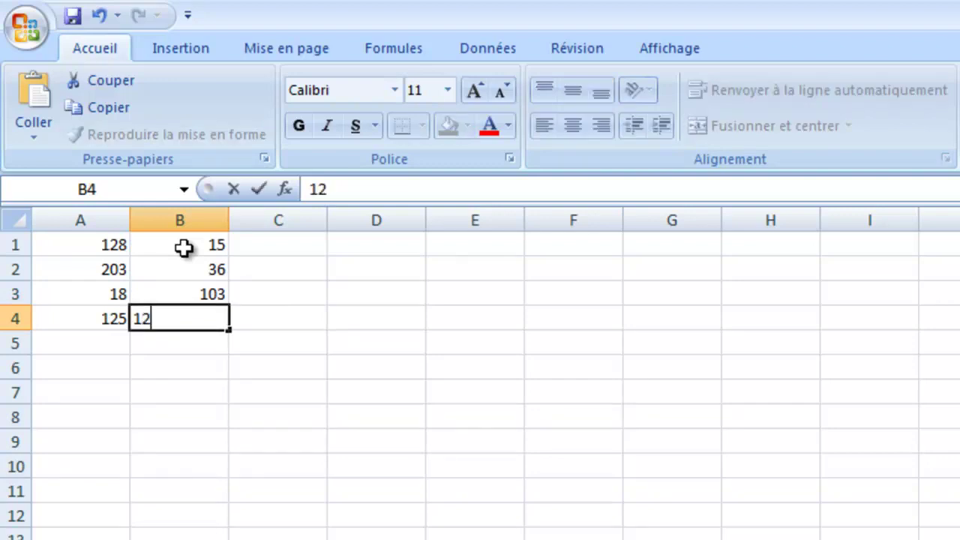
{"action": "key", "text": "Return"}
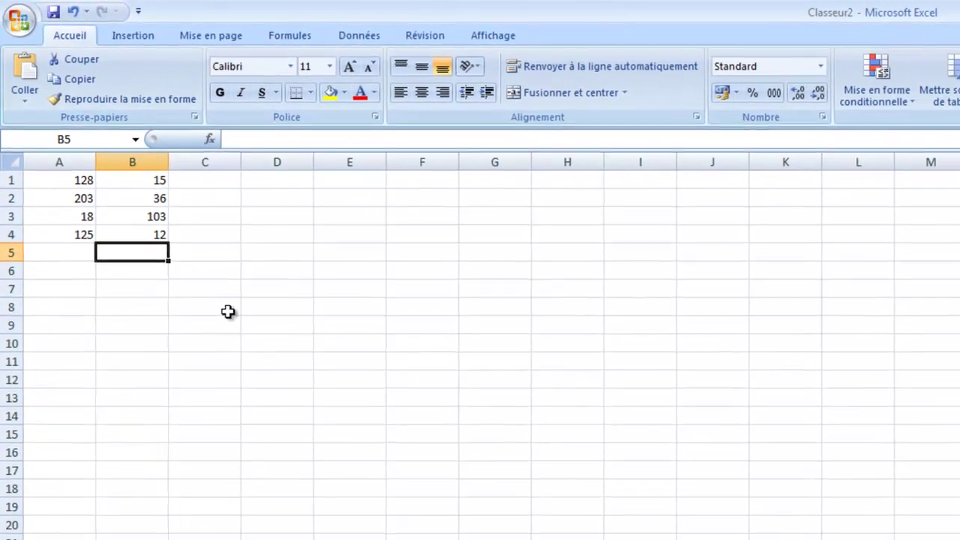
Deselect the data, then select A1 and step down column A
{"action": "left_click", "coordinate": [114, 229]}
{"action": "left_click", "coordinate": [679, 241]}
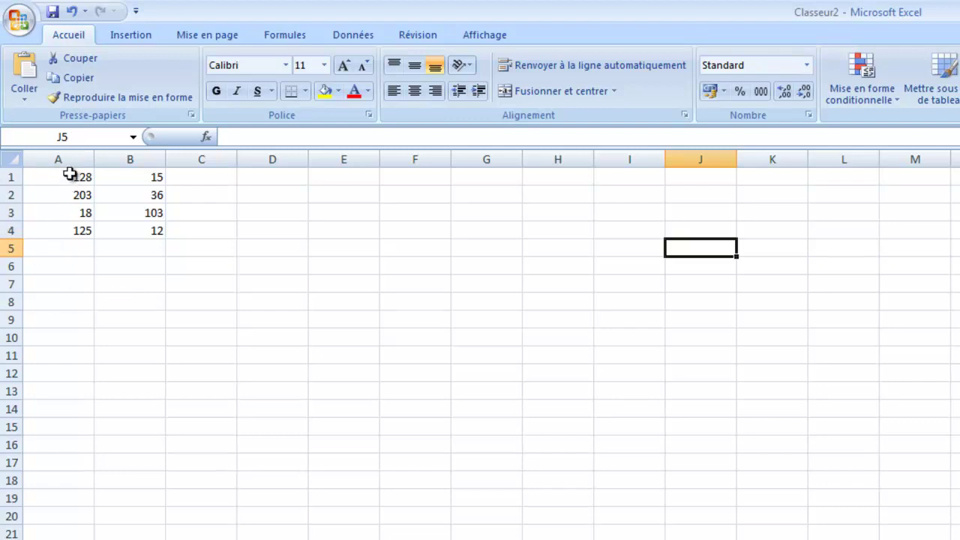
{"action": "left_click", "coordinate": [71, 174]}
{"action": "key", "text": "Down"}
{"action": "key", "text": "Down"}
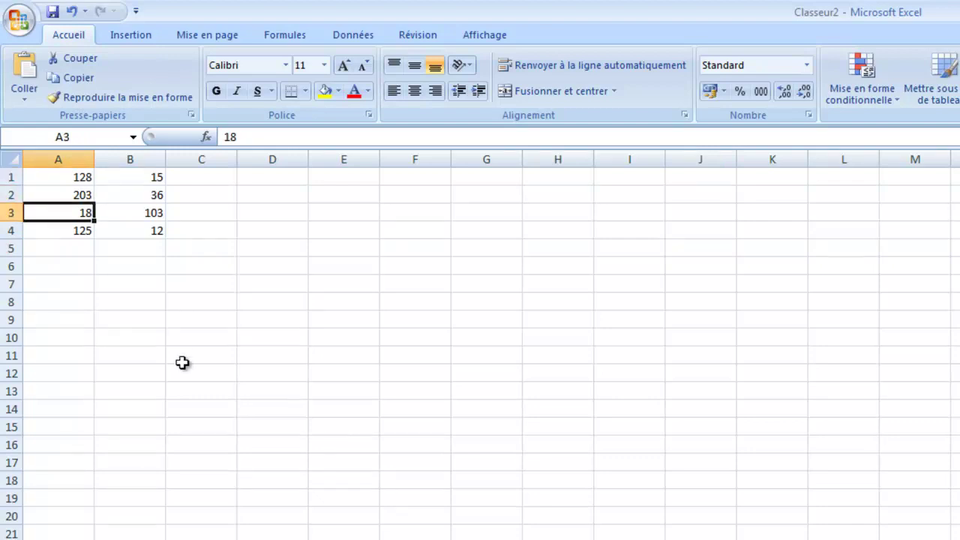
{"action": "key", "text": "Down"}
{"action": "key", "text": "Down"}
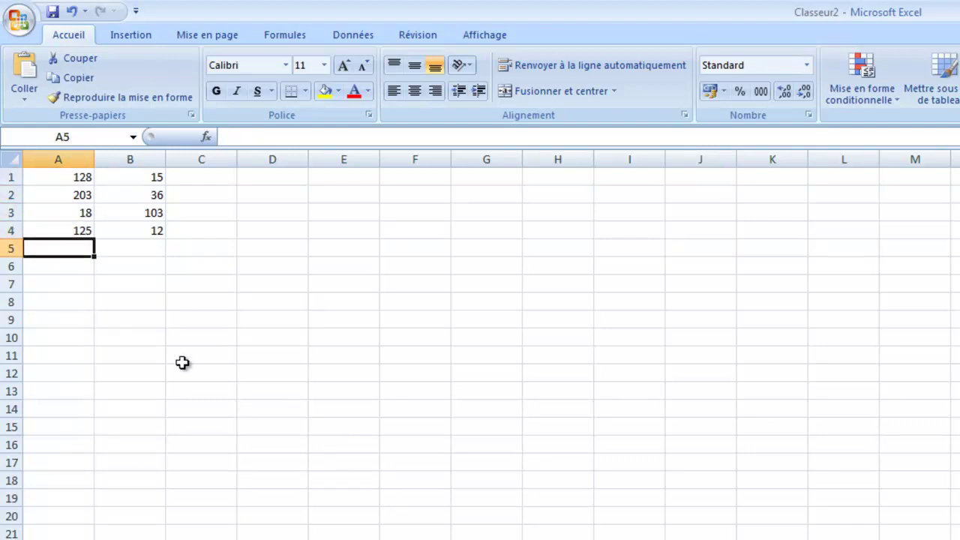
{"action": "key", "text": "Down"}
{"action": "key", "text": "Down"}
{"action": "key", "text": "Down"}
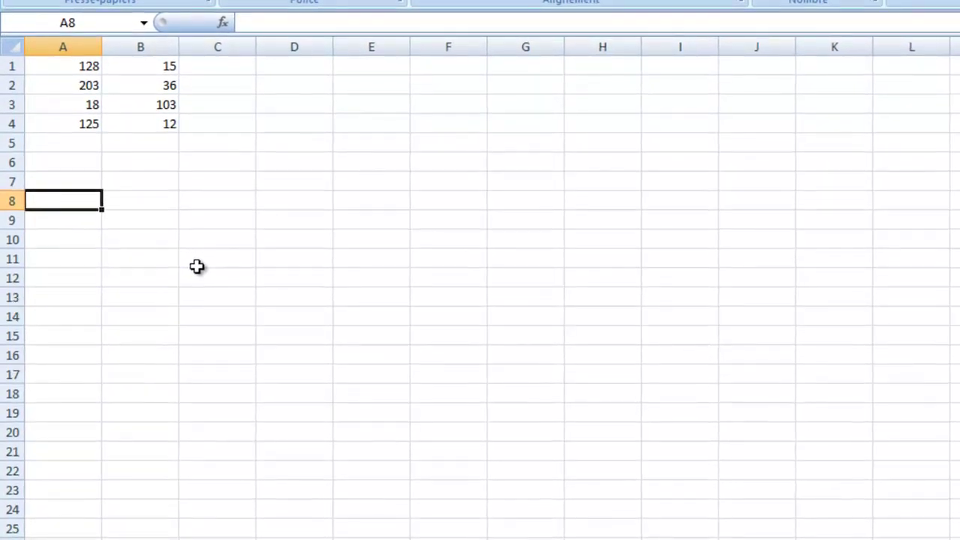
Enter =(A1+A2)-(A2+A4) in A8, showing 3, and begin =( in A9
{"action": "type", "text": "="}
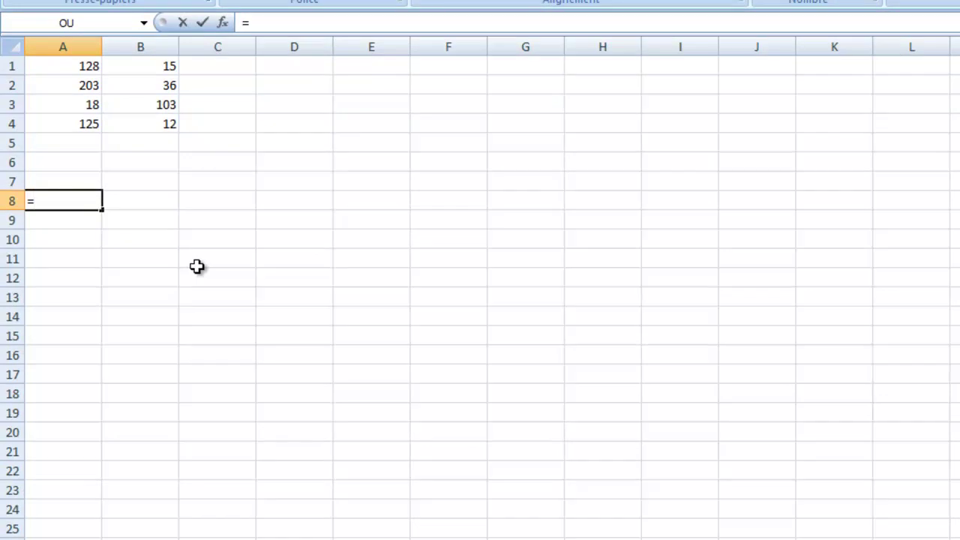
{"action": "type", "text": "("}
{"action": "left_click", "coordinate": [79, 67]}
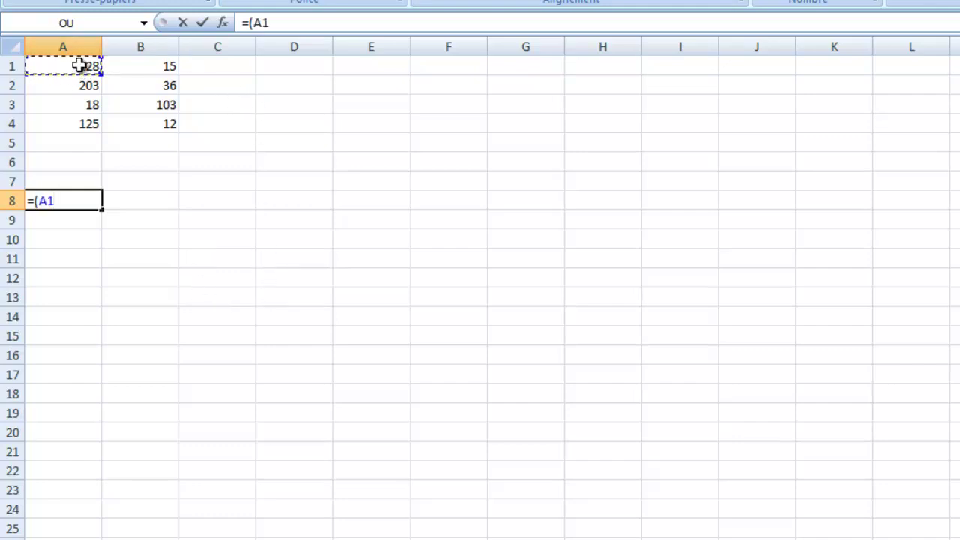
{"action": "type", "text": "+"}
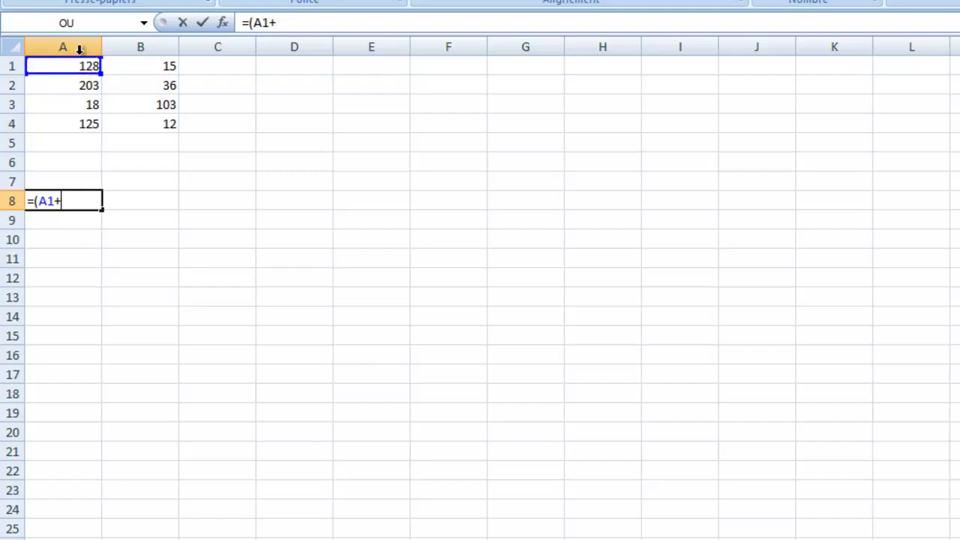
{"action": "left_click", "coordinate": [42, 85]}
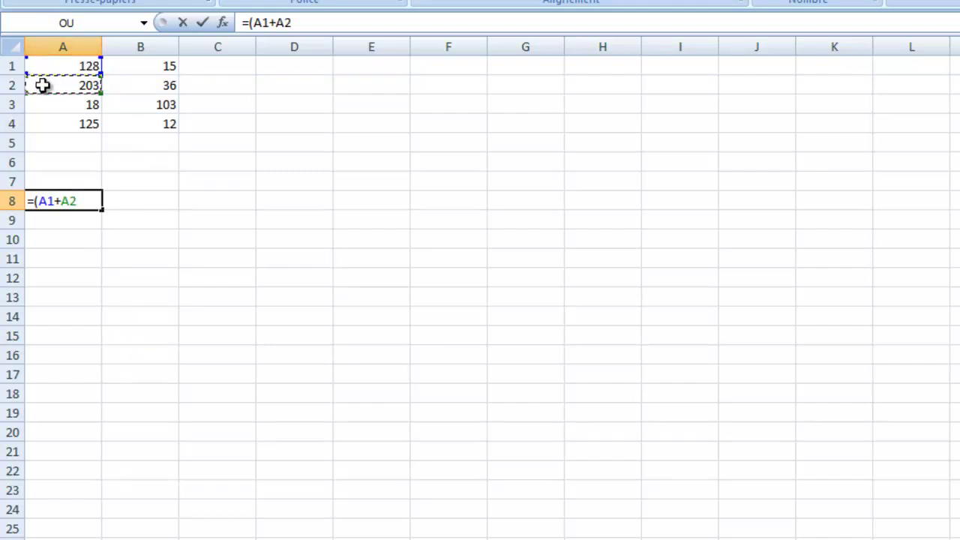
{"action": "type", "text": ")"}
{"action": "type", "text": "-"}
{"action": "type", "text": "("}
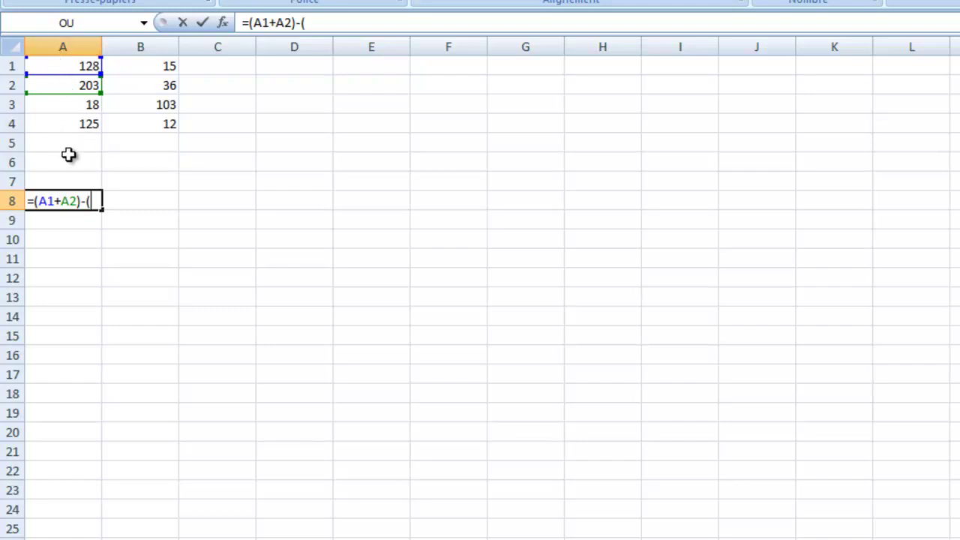
{"action": "type", "text": "b"}
{"action": "key", "text": "BackSpace"}
{"action": "type", "text": "a"}
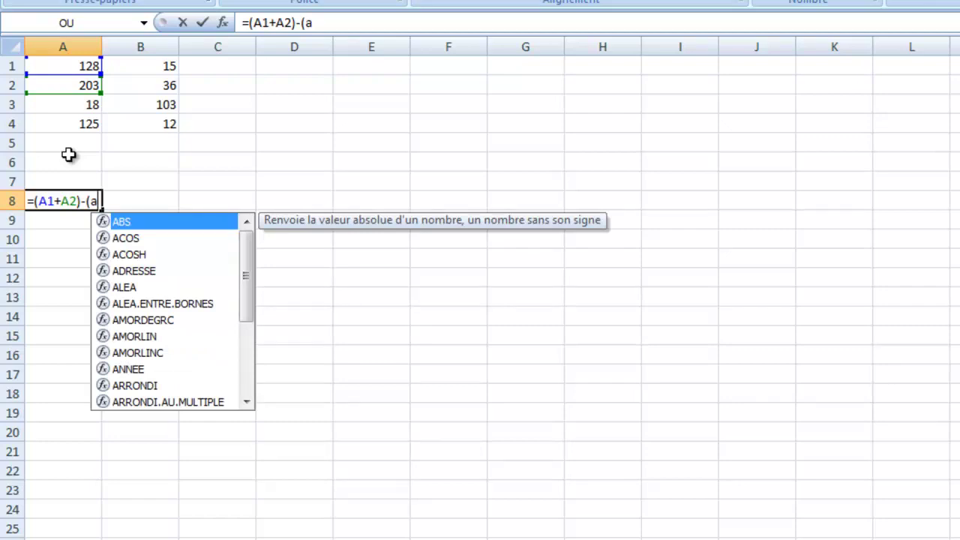
{"action": "type", "text": "2"}
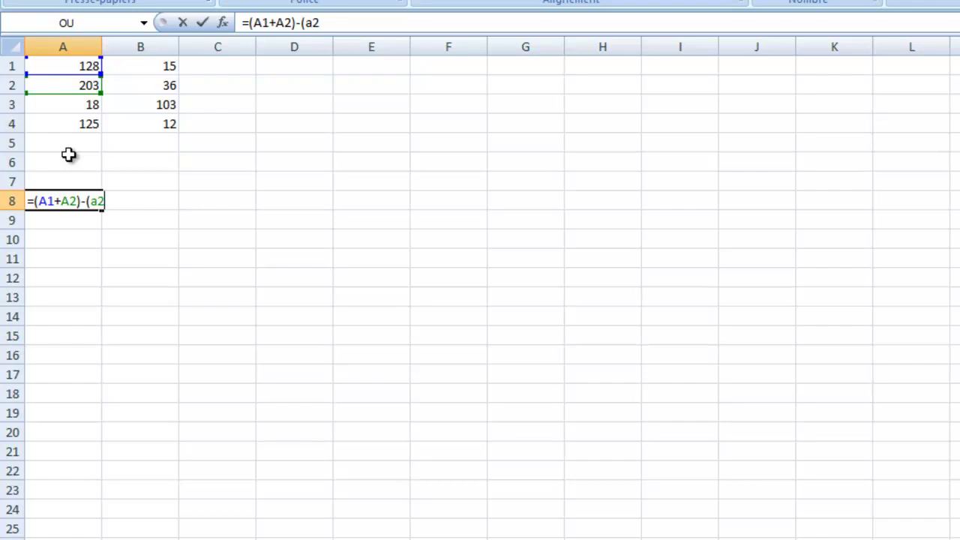
{"action": "type", "text": "+"}
{"action": "type", "text": "a"}
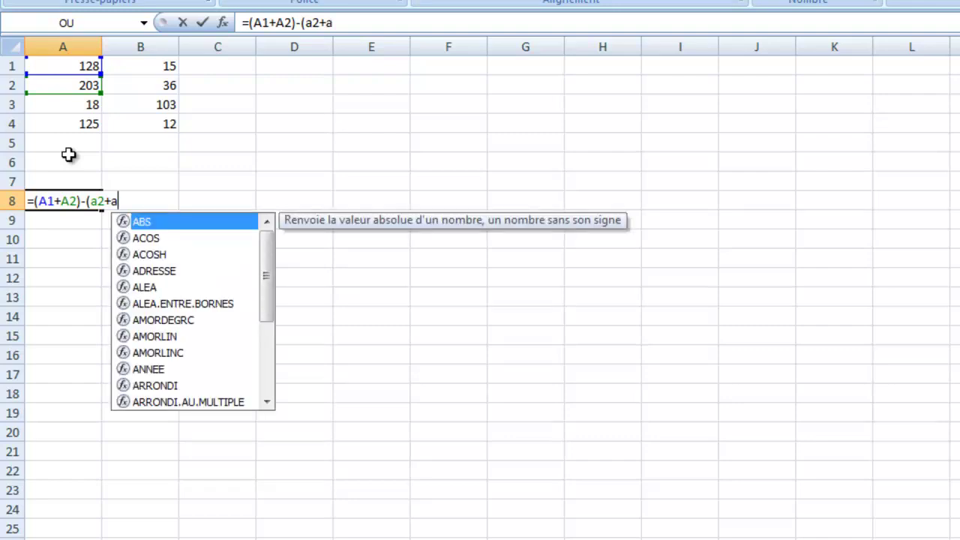
{"action": "type", "text": "4"}
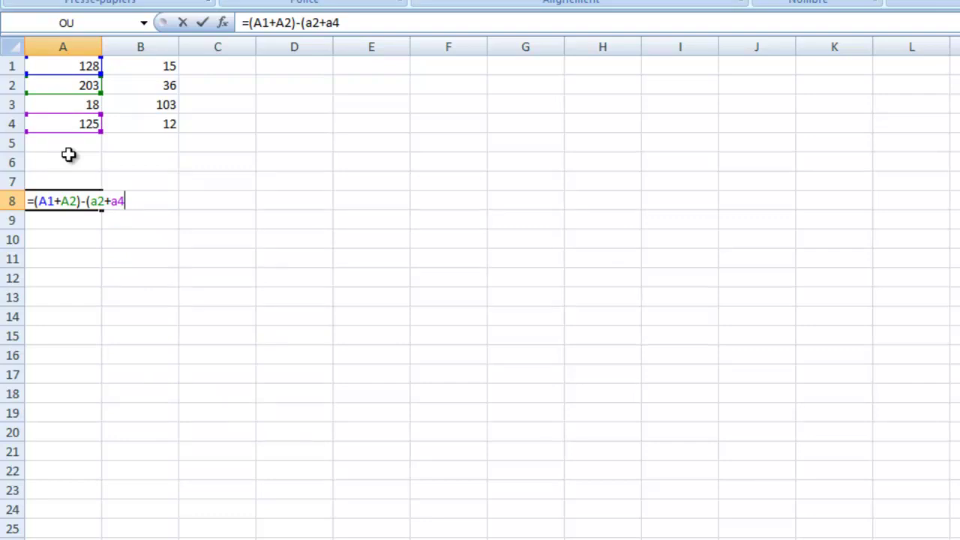
{"action": "type", "text": ")"}
{"action": "key", "text": "Return"}
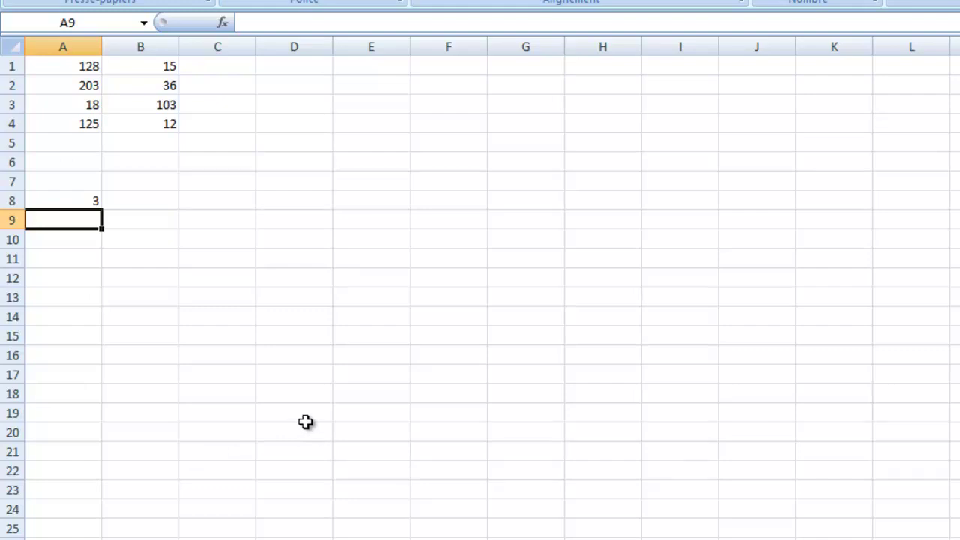
{"action": "type", "text": "=("}
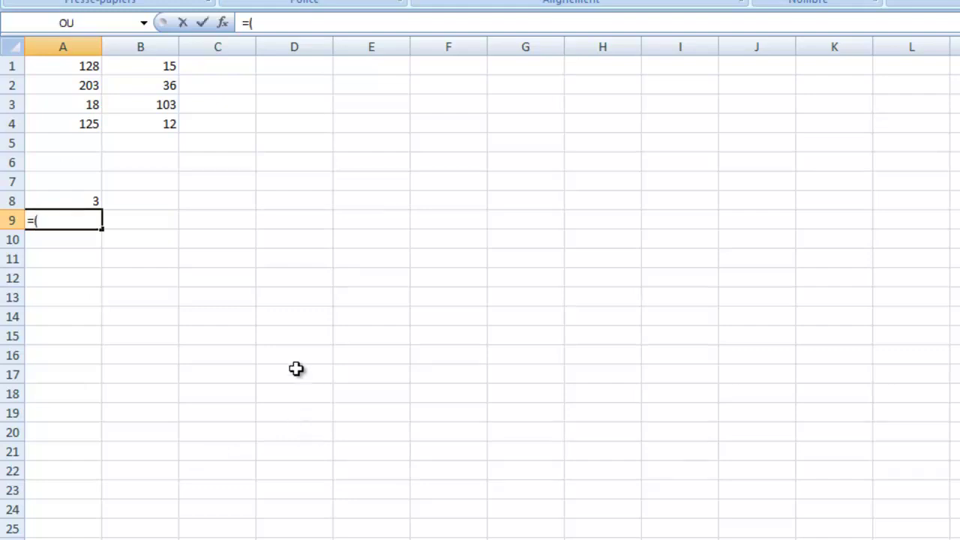
Build the A9 formula =(A4+A3)*((A1+A3)/2 from cell references and commit it
{"action": "left_click", "coordinate": [68, 124]}
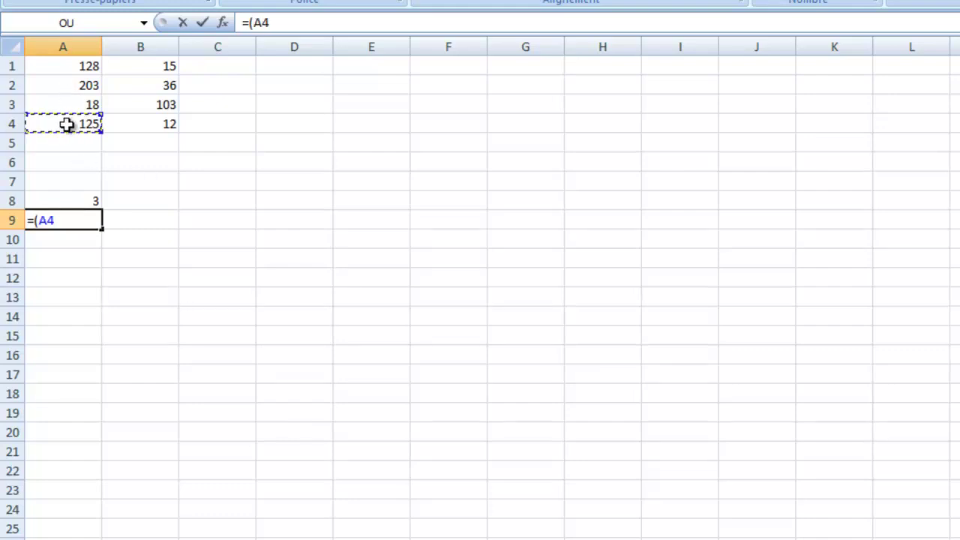
{"action": "type", "text": "+"}
{"action": "left_click", "coordinate": [63, 105]}
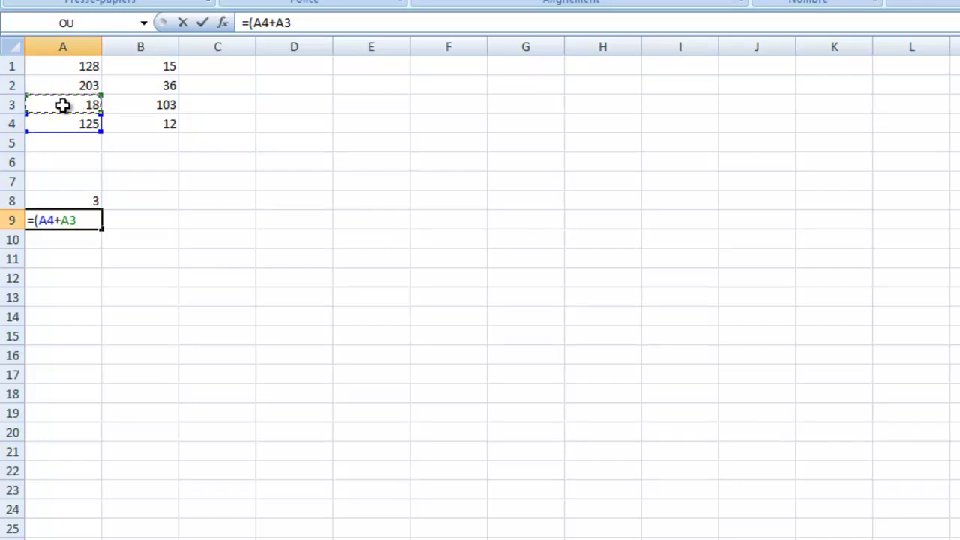
{"action": "type", "text": ")"}
{"action": "type", "text": "*"}
{"action": "type", "text": "(("}
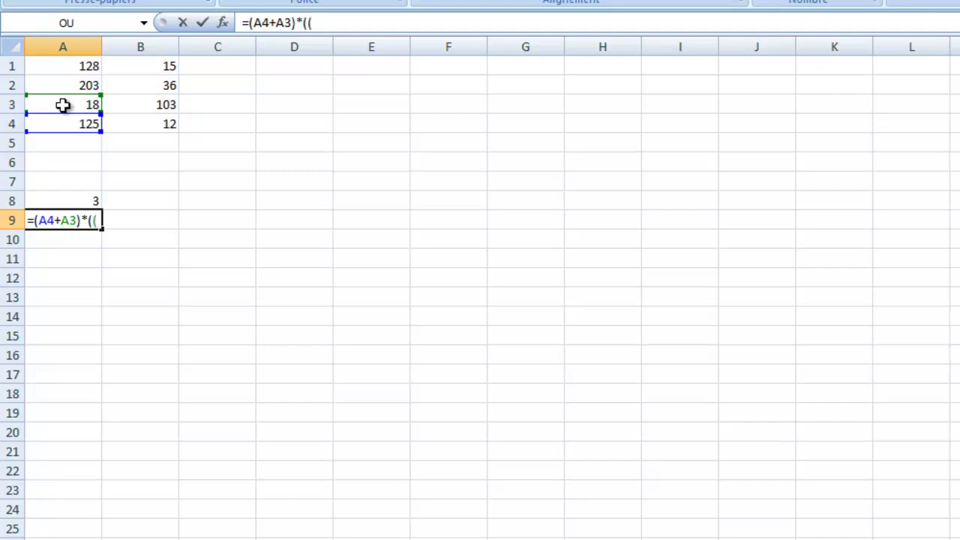
{"action": "left_click", "coordinate": [49, 66]}
{"action": "type", "text": "+"}
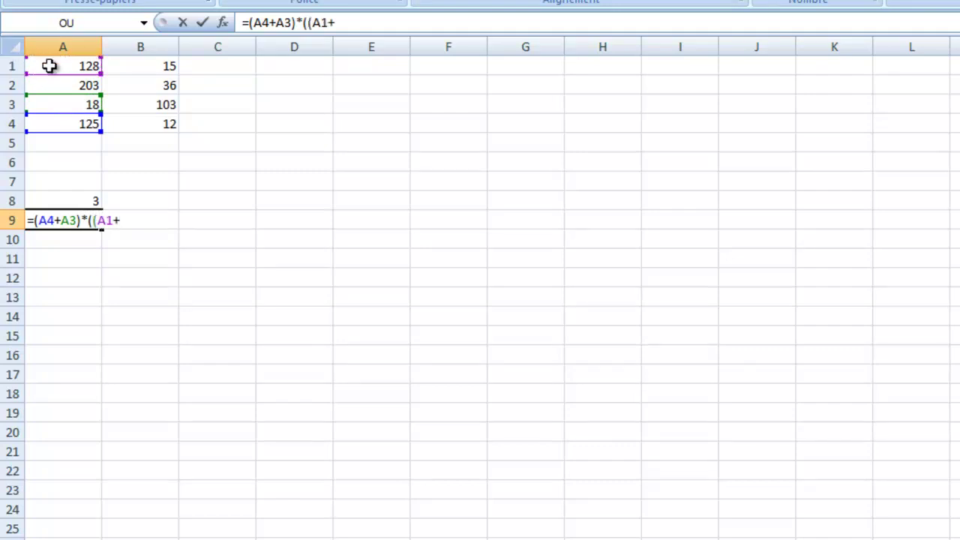
{"action": "left_click", "coordinate": [68, 102]}
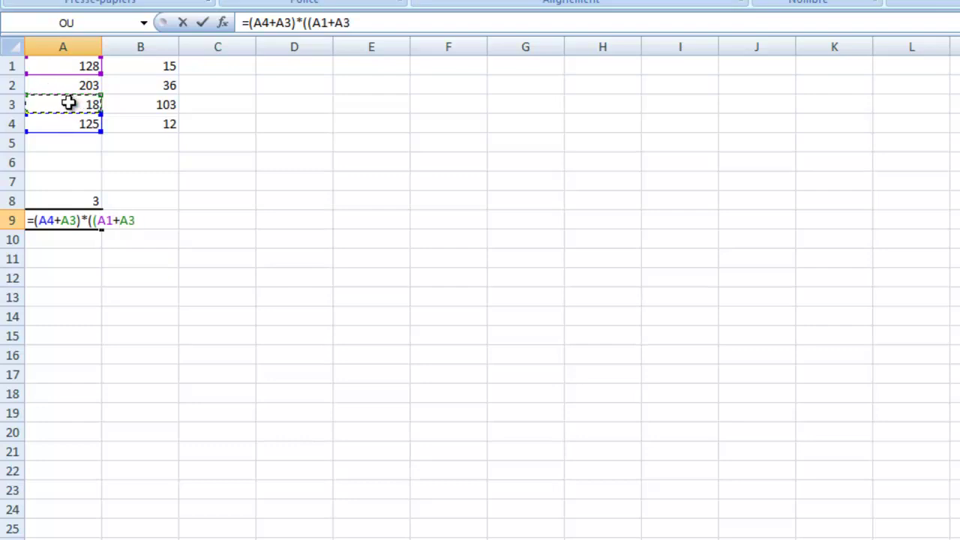
{"action": "type", "text": ")"}
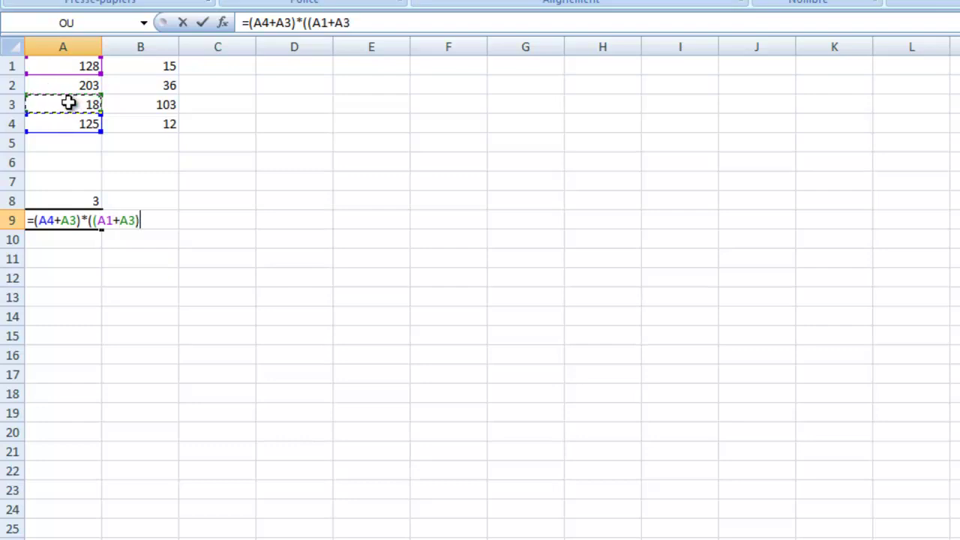
{"action": "type", "text": "/2"}
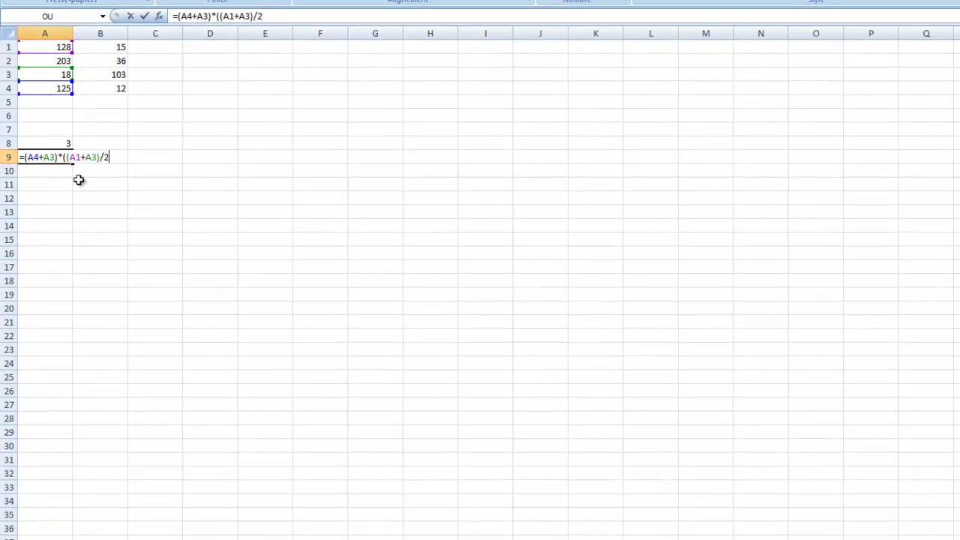
{"action": "key", "text": "Return"}
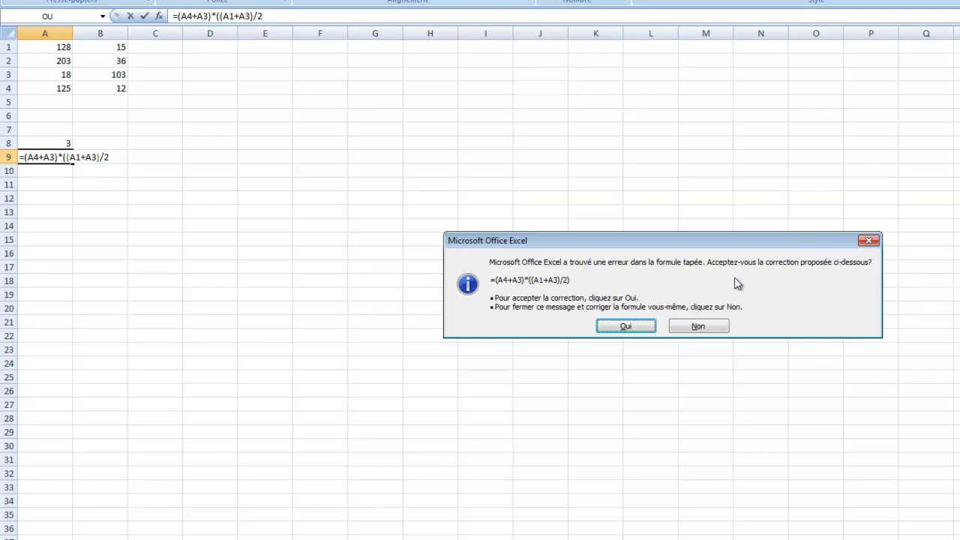
Correct A9's parenthesis so it holds =(A4+A3)*((A1+A3)/2 and shows 10439
{"action": "left_click", "coordinate": [627, 327]}
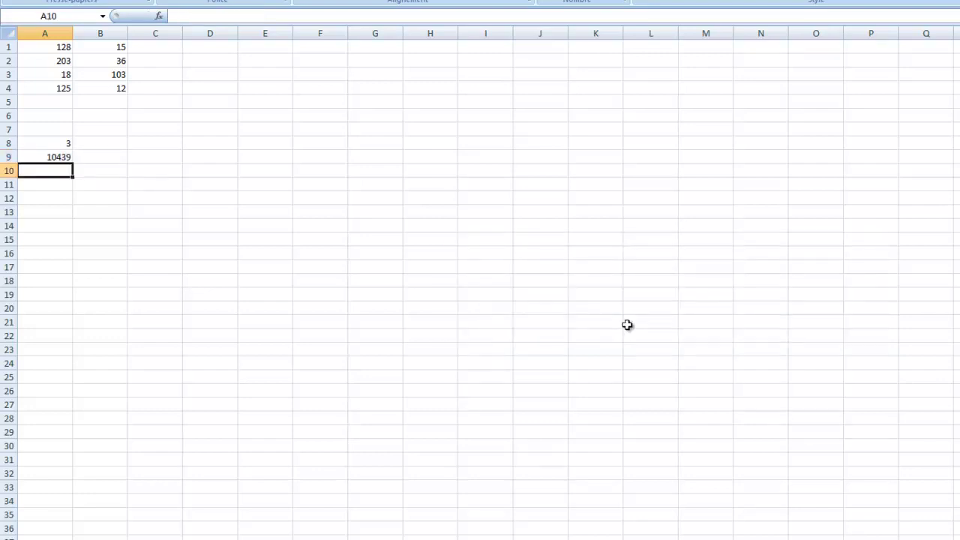
{"action": "left_click", "coordinate": [57, 155]}
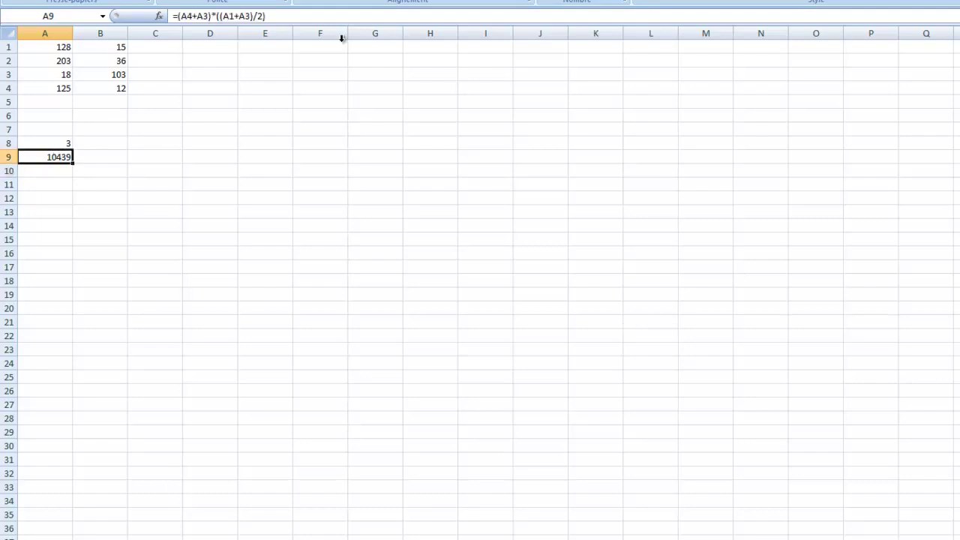
{"action": "left_click", "coordinate": [303, 16]}
{"action": "key", "text": "BackSpace"}
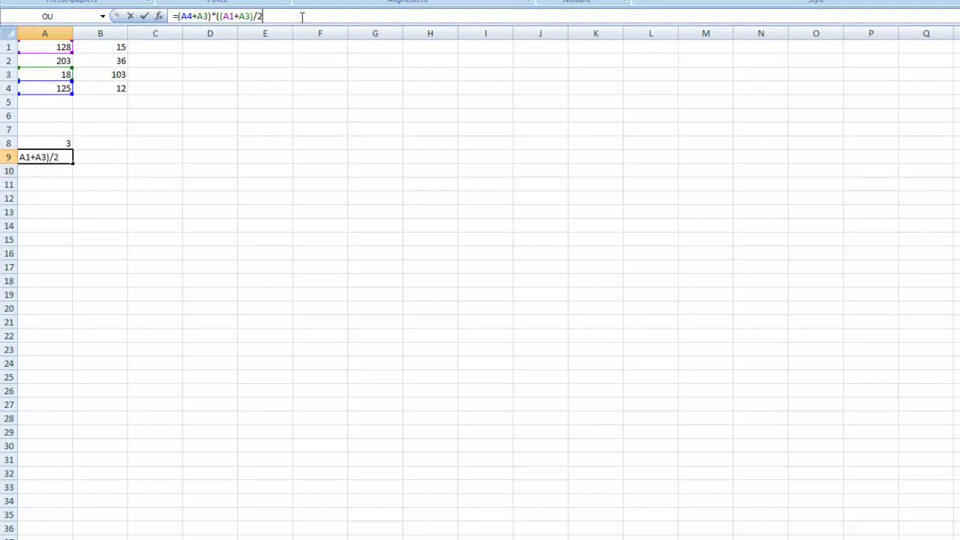
{"action": "key", "text": "Return"}
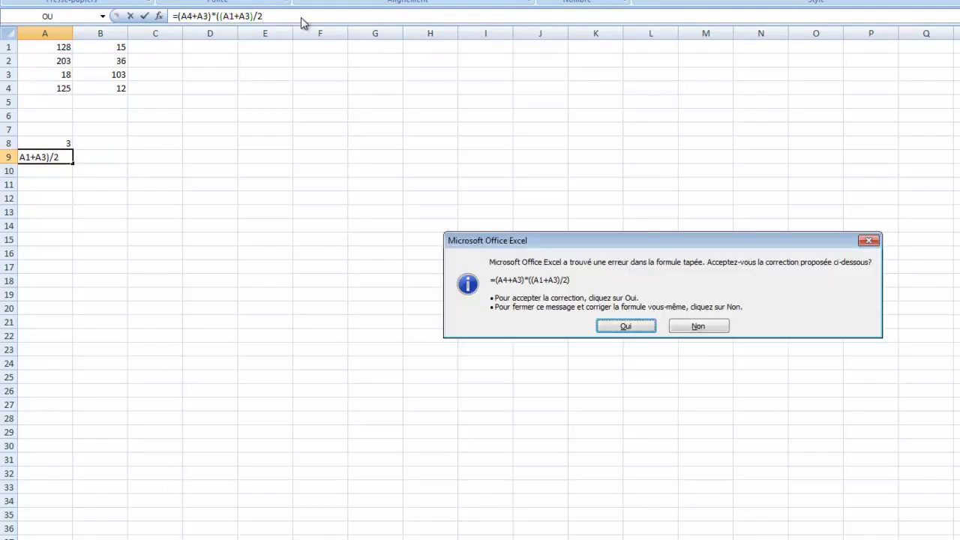
{"action": "left_click", "coordinate": [694, 329]}
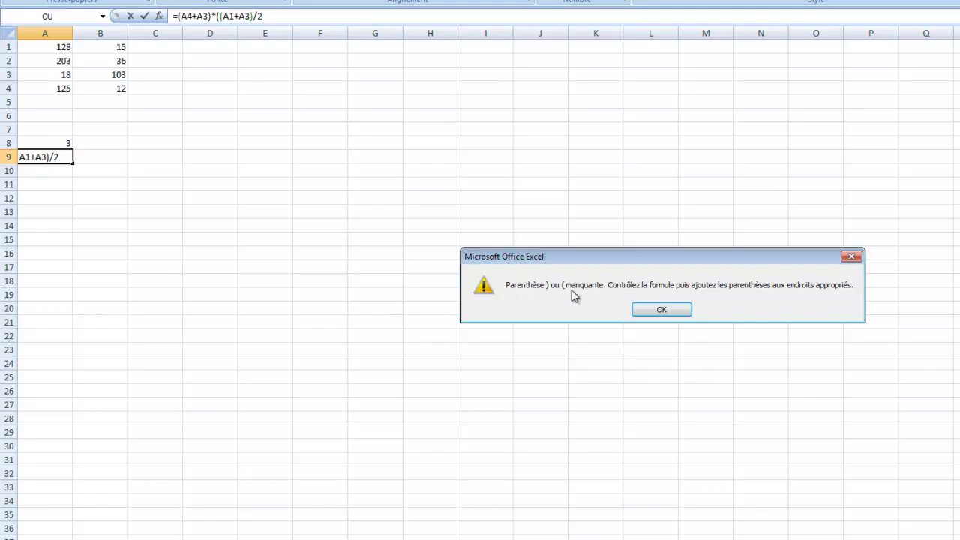
{"action": "left_click", "coordinate": [671, 311]}
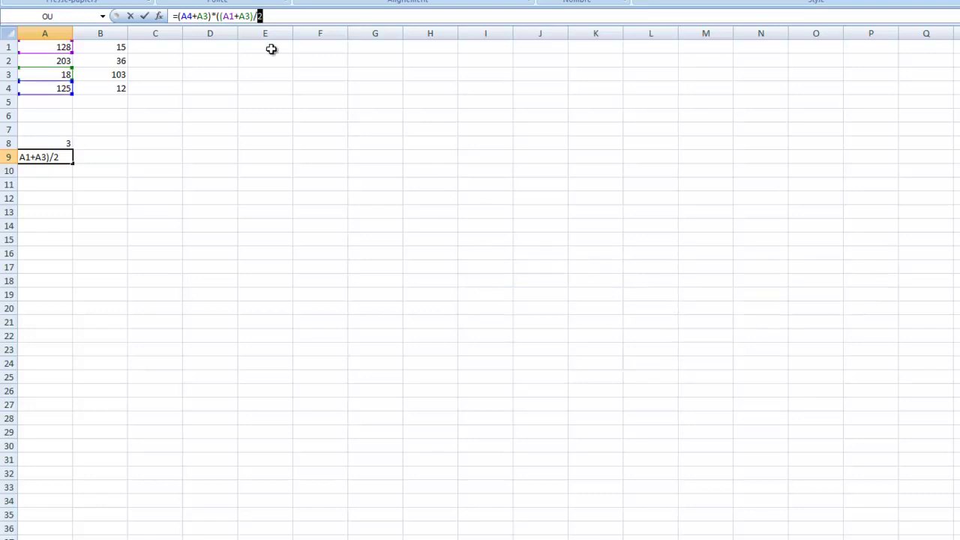
{"action": "left_click", "coordinate": [299, 18]}
{"action": "key", "text": "Return"}
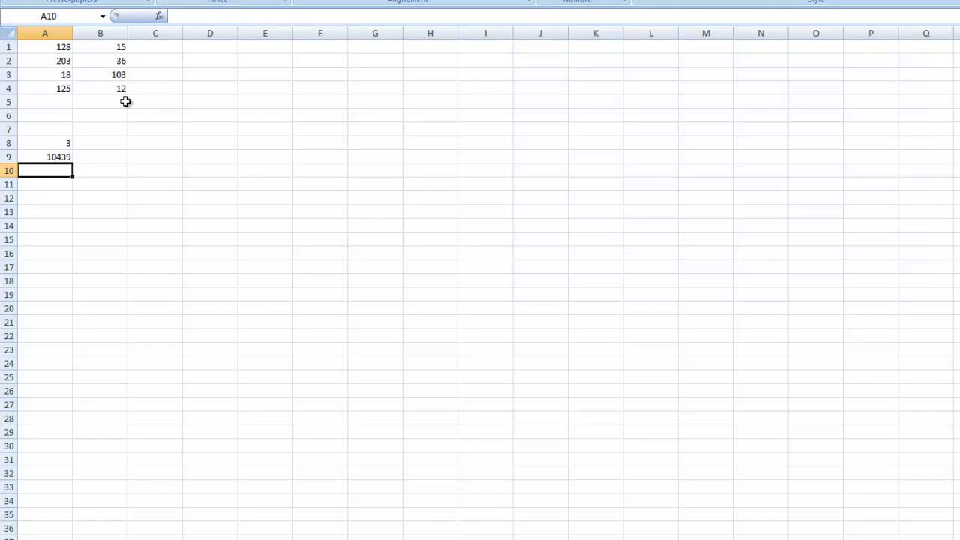
Step down through the column B values B1:B4 to reach empty cell B6
{"action": "left_click", "coordinate": [118, 47]}
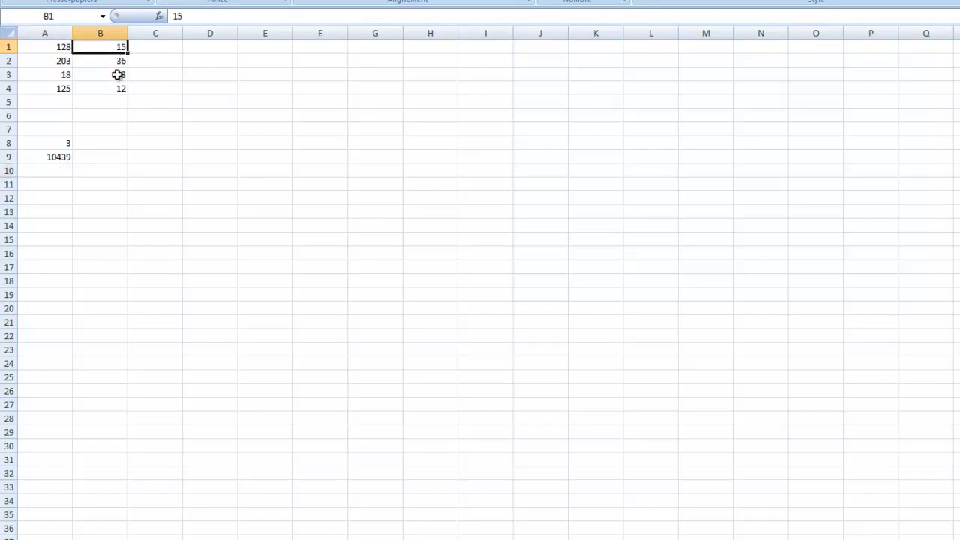
{"action": "left_click", "coordinate": [111, 62]}
{"action": "left_click", "coordinate": [112, 74]}
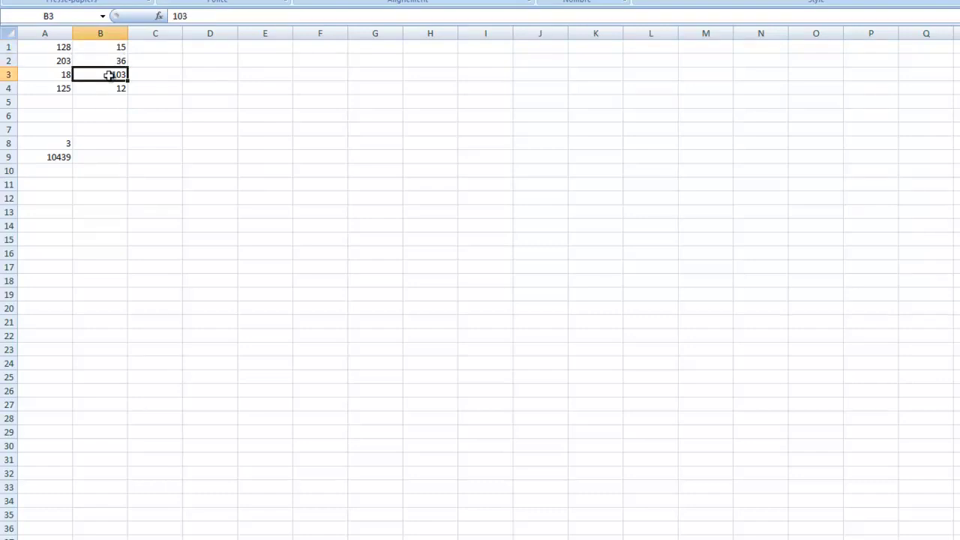
{"action": "left_click", "coordinate": [107, 89]}
{"action": "left_click", "coordinate": [106, 101]}
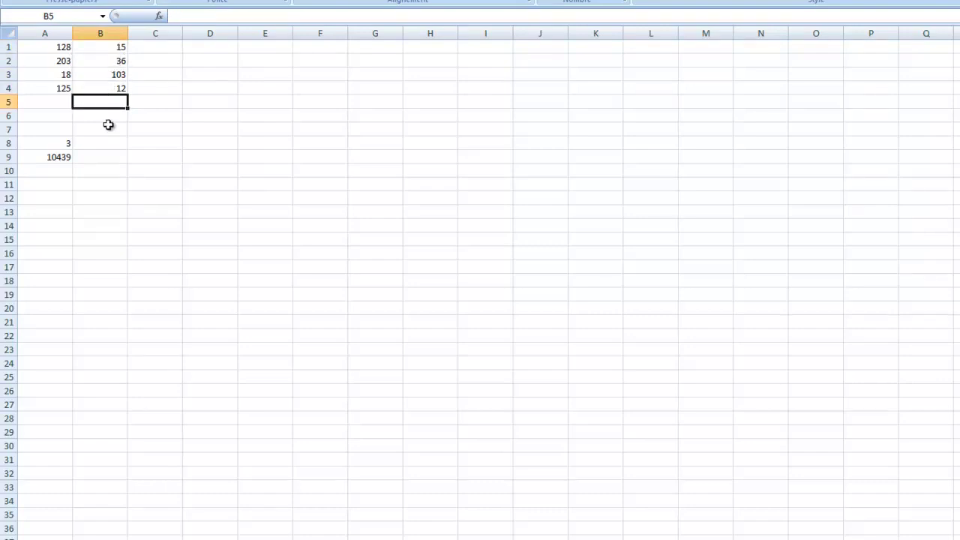
{"action": "left_click", "coordinate": [110, 117]}
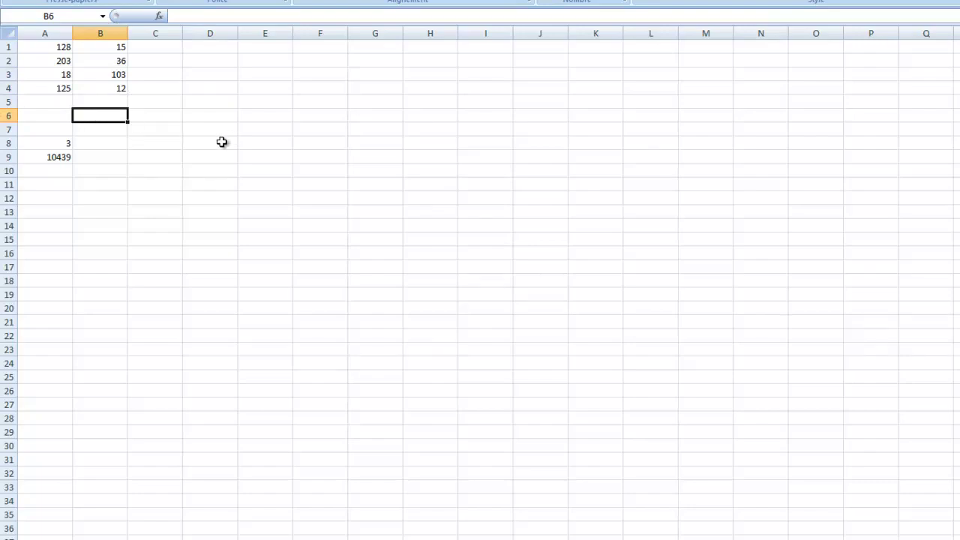
Enter =((B1+A1)-A3)+(A2*B4) in B6 by clicking the cells, giving 2561
{"action": "type", "text": "="}
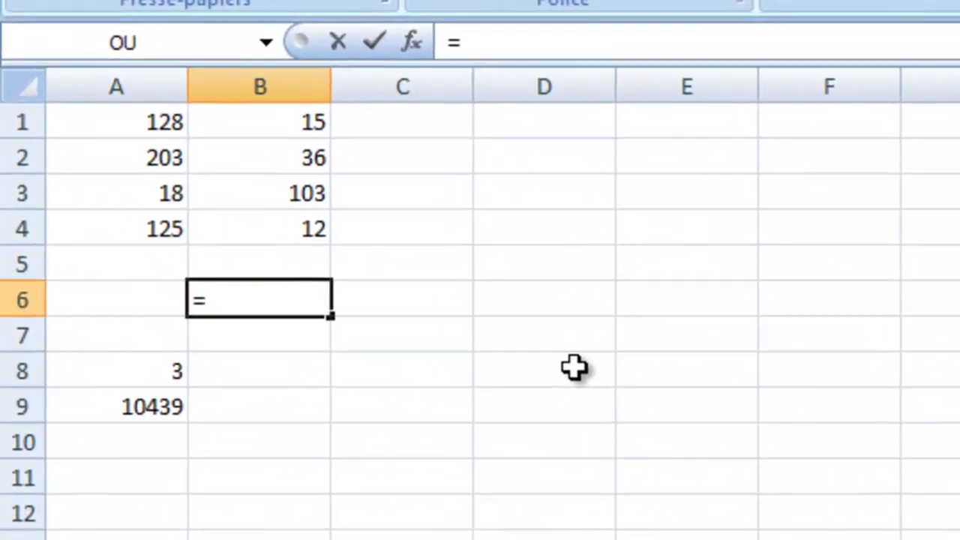
{"action": "type", "text": "(("}
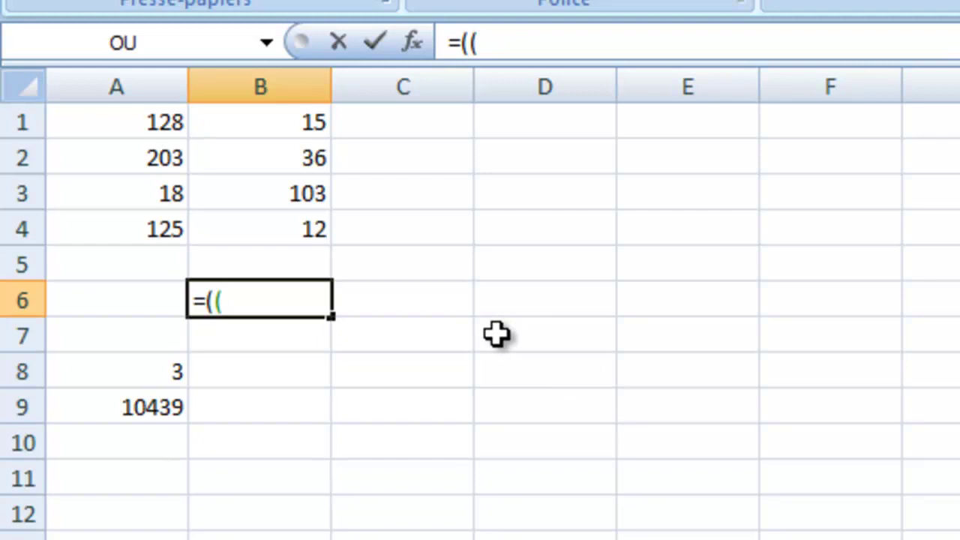
{"action": "left_click", "coordinate": [272, 122]}
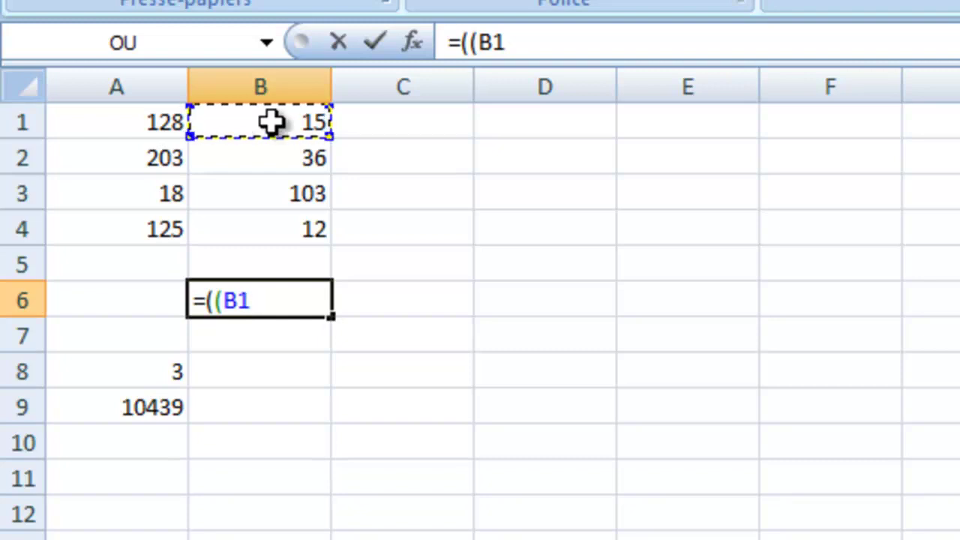
{"action": "type", "text": "+"}
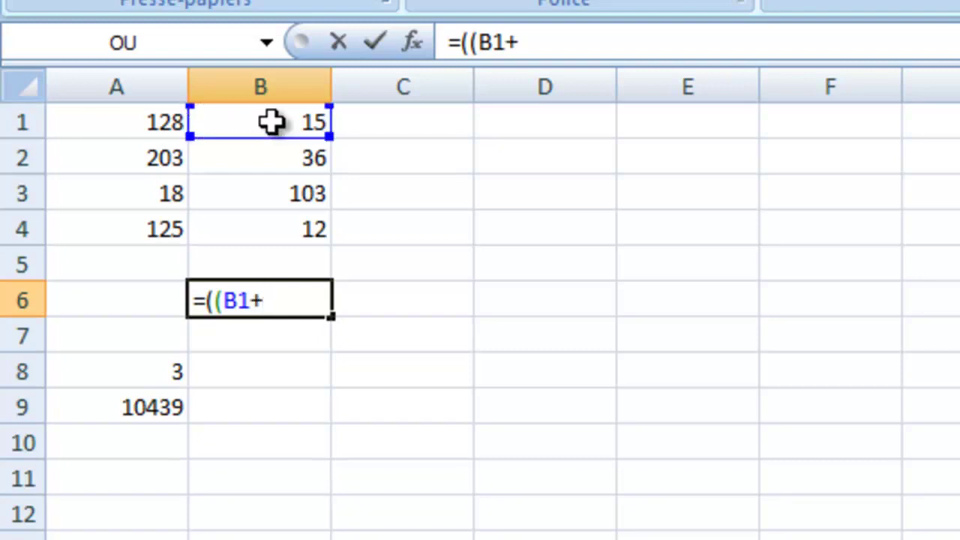
{"action": "left_click", "coordinate": [145, 133]}
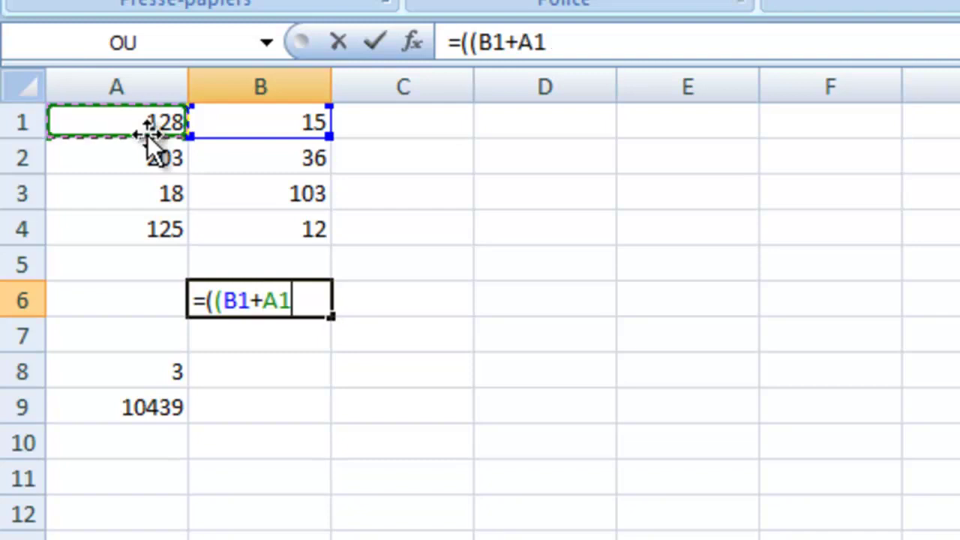
{"action": "type", "text": ")"}
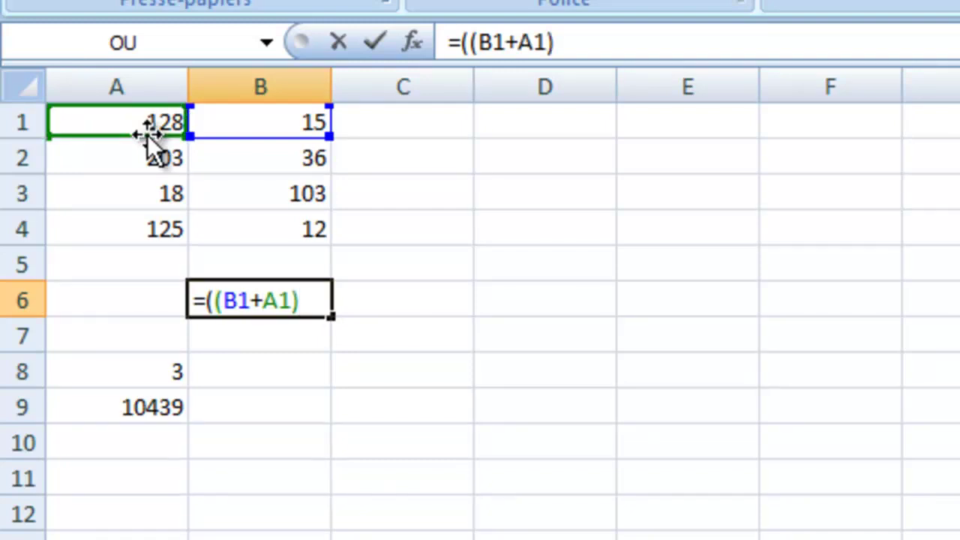
{"action": "type", "text": "-"}
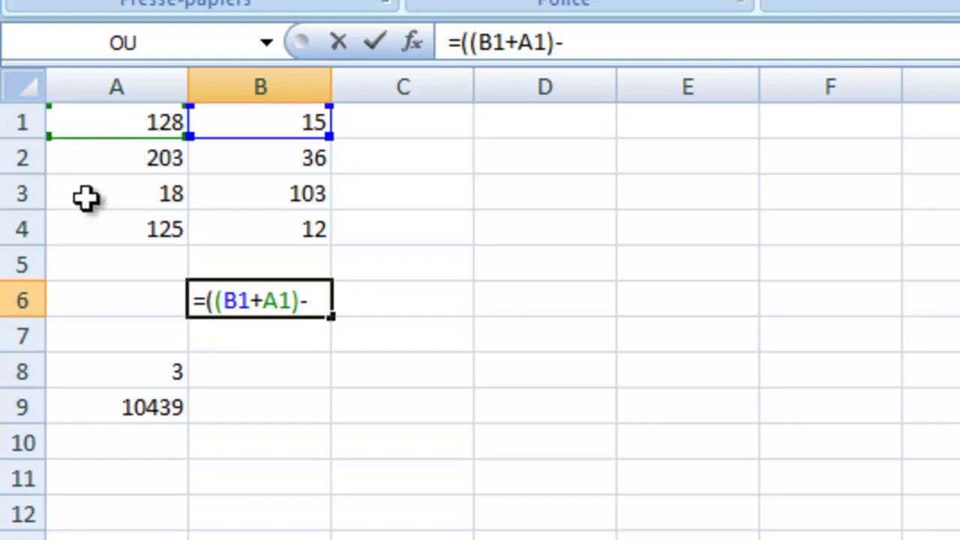
{"action": "left_click", "coordinate": [85, 197]}
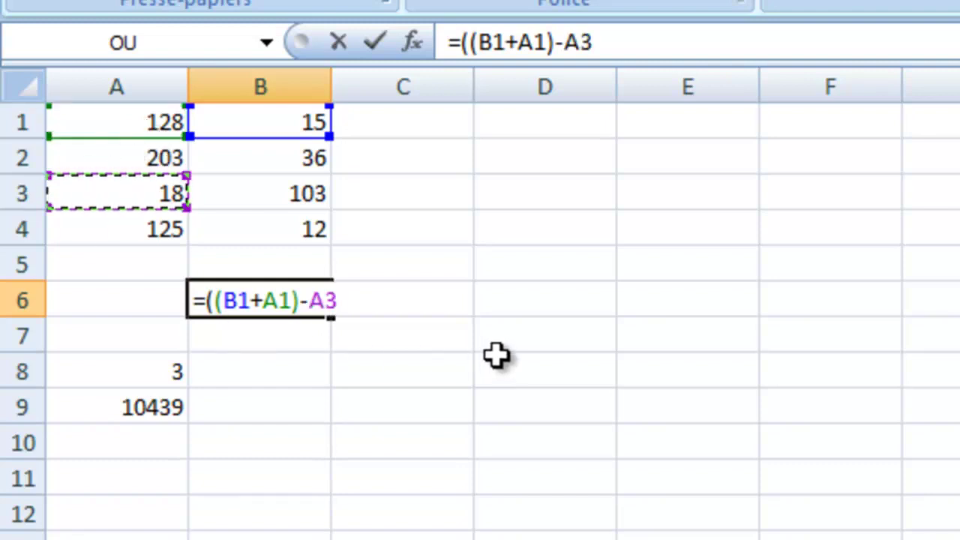
{"action": "type", "text": ")+"}
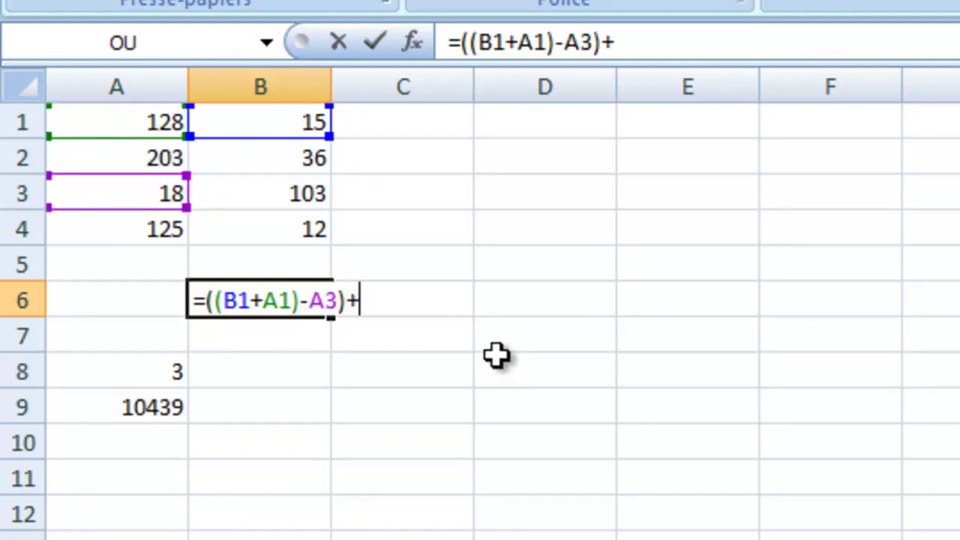
{"action": "type", "text": "("}
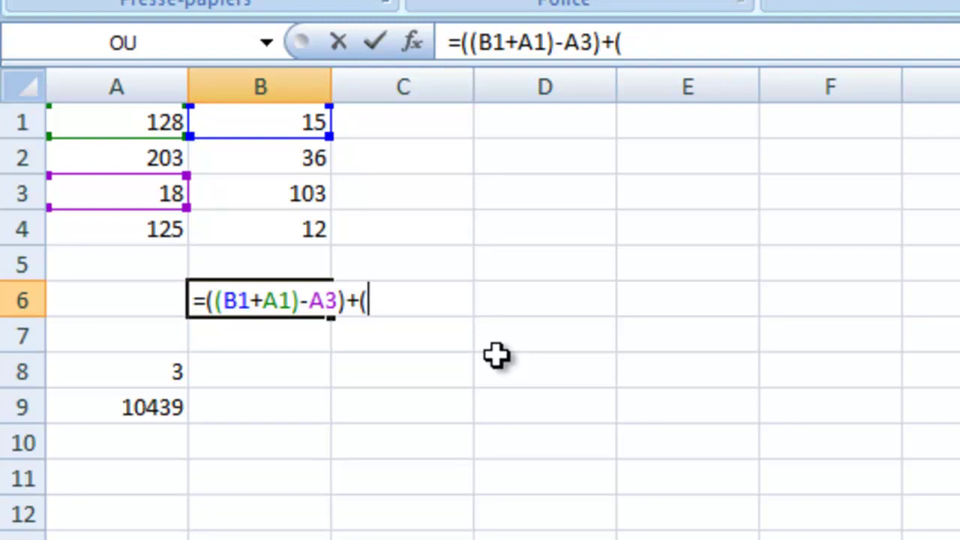
{"action": "left_click", "coordinate": [129, 156]}
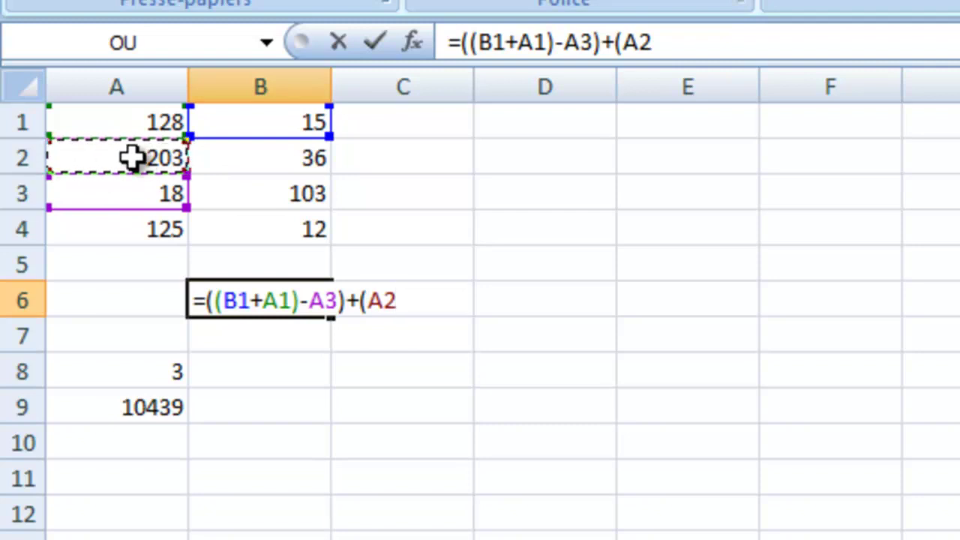
{"action": "type", "text": "*"}
{"action": "left_click", "coordinate": [255, 233]}
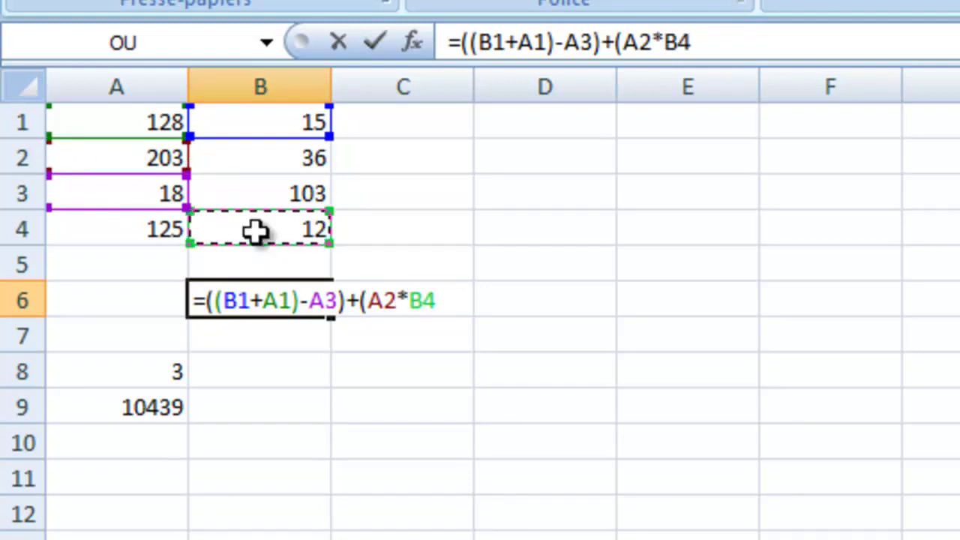
{"action": "type", "text": ")"}
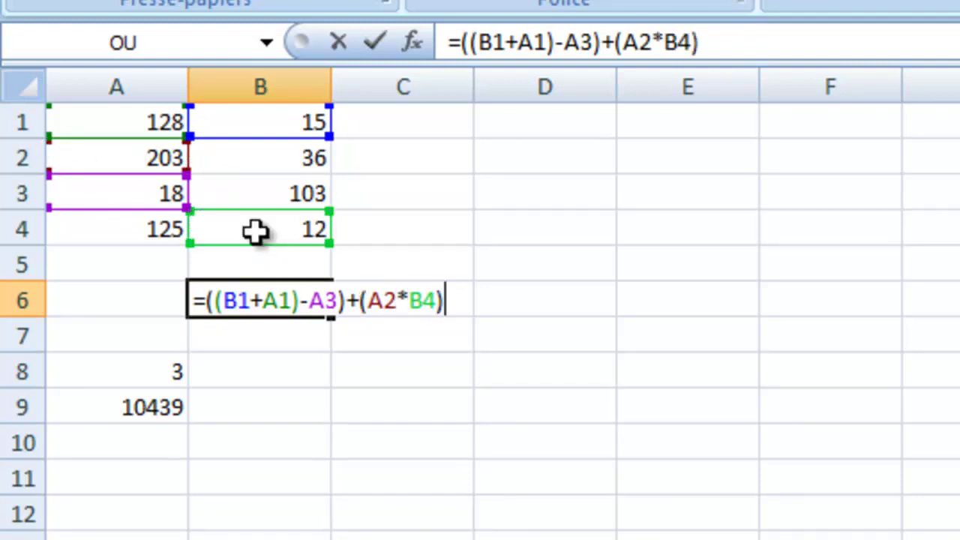
{"action": "key", "text": "Return"}
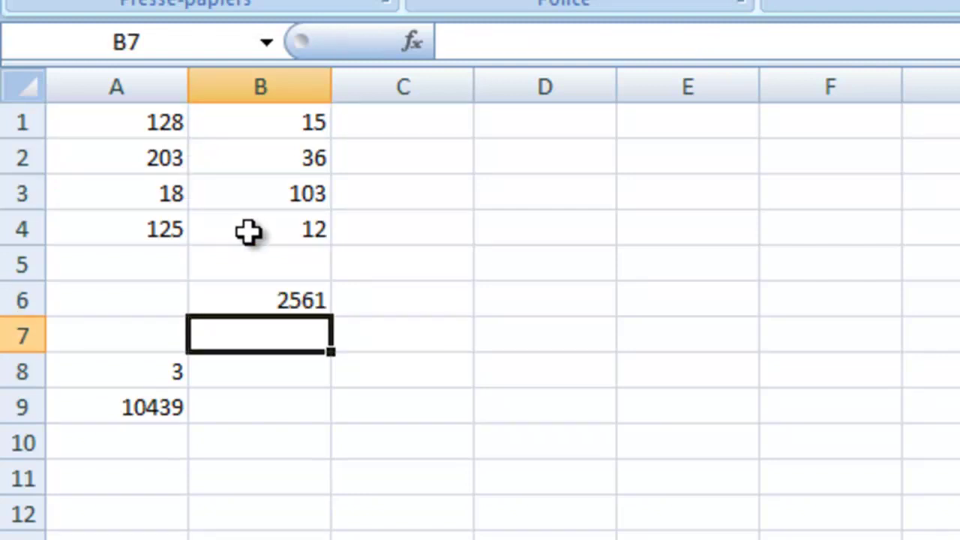
Name cell A2 'B' through the Name Box
{"action": "key", "text": "ctrl+Home"}
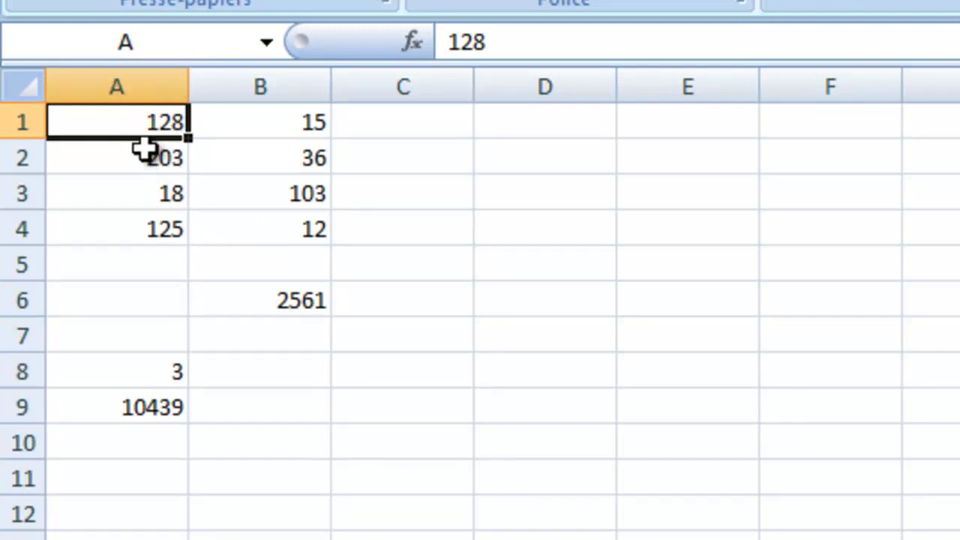
{"action": "left_click", "coordinate": [154, 160]}
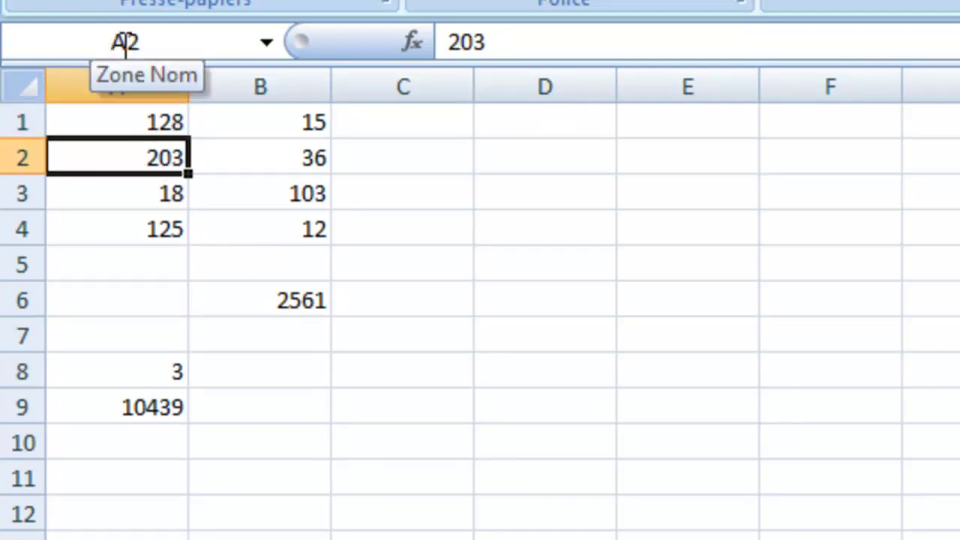
{"action": "left_click", "coordinate": [125, 43]}
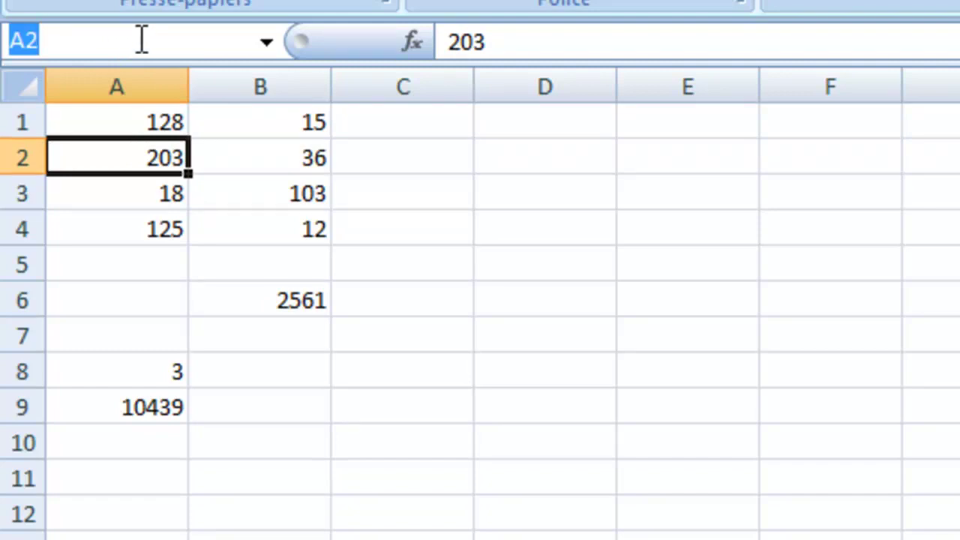
{"action": "type", "text": "B"}
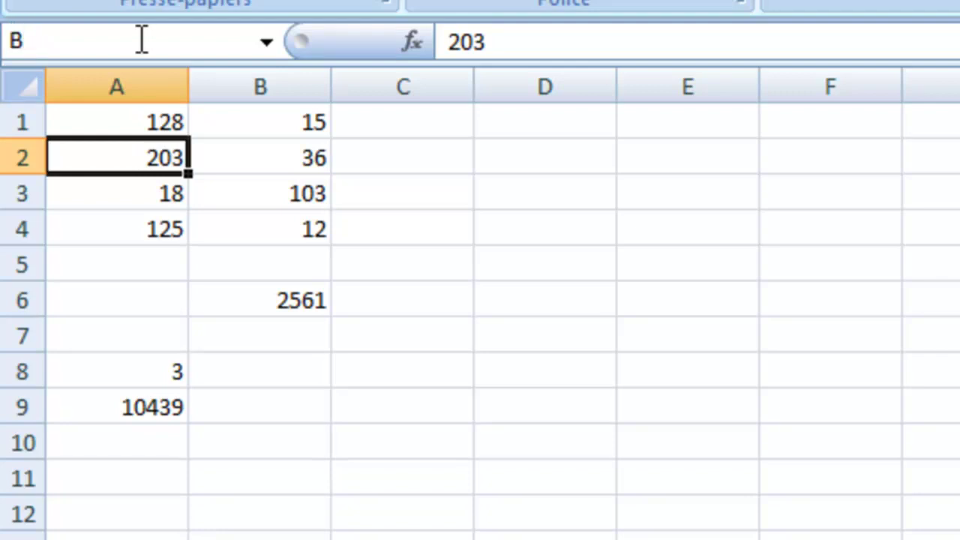
{"action": "key", "text": "Return"}
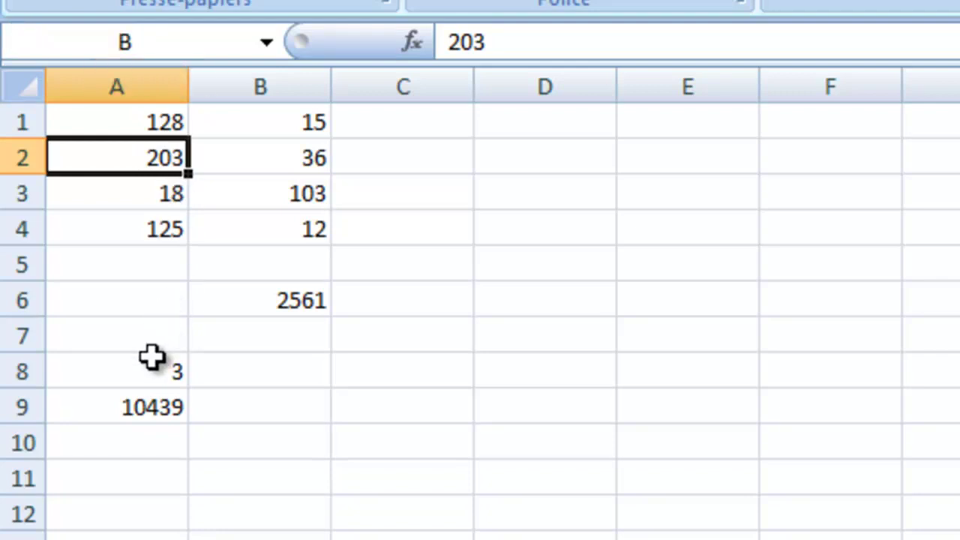
Reopen A8's formula and confirm it unchanged, keeping its result 3
{"action": "left_click", "coordinate": [156, 360]}
{"action": "left_click", "coordinate": [486, 43]}
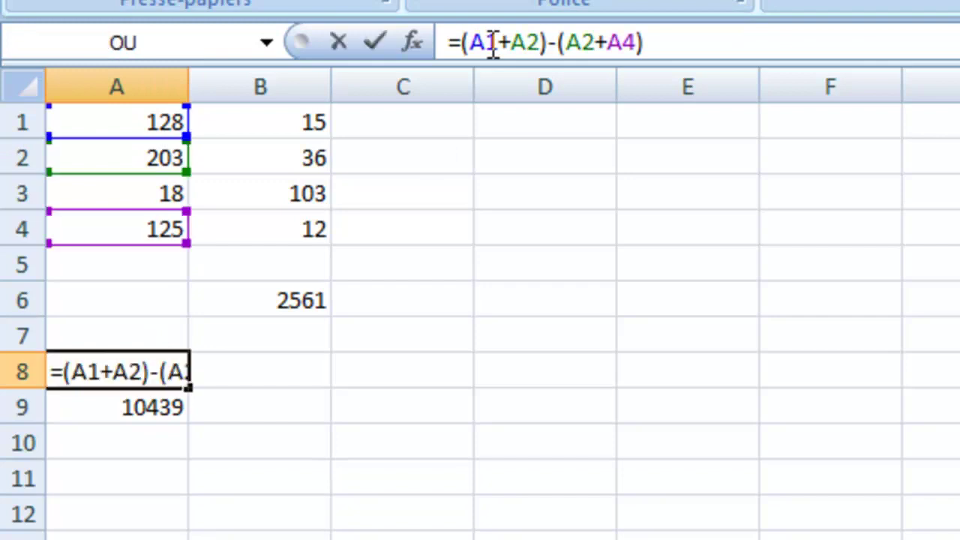
{"action": "left_click", "coordinate": [283, 332]}
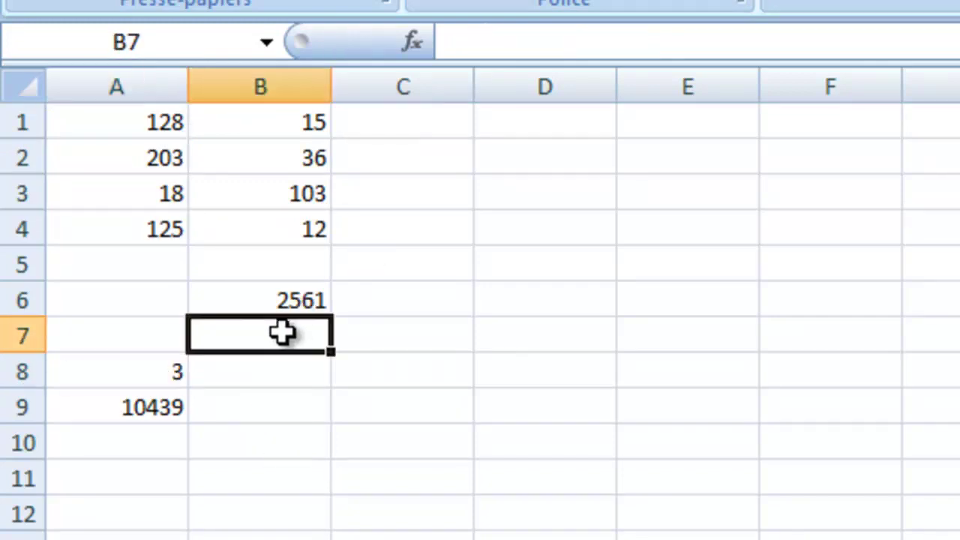
{"action": "left_click", "coordinate": [135, 195]}
Name cell A3 'CC' in the Name Box, replacing a first attempt with 'c'
{"action": "left_click", "coordinate": [116, 46]}
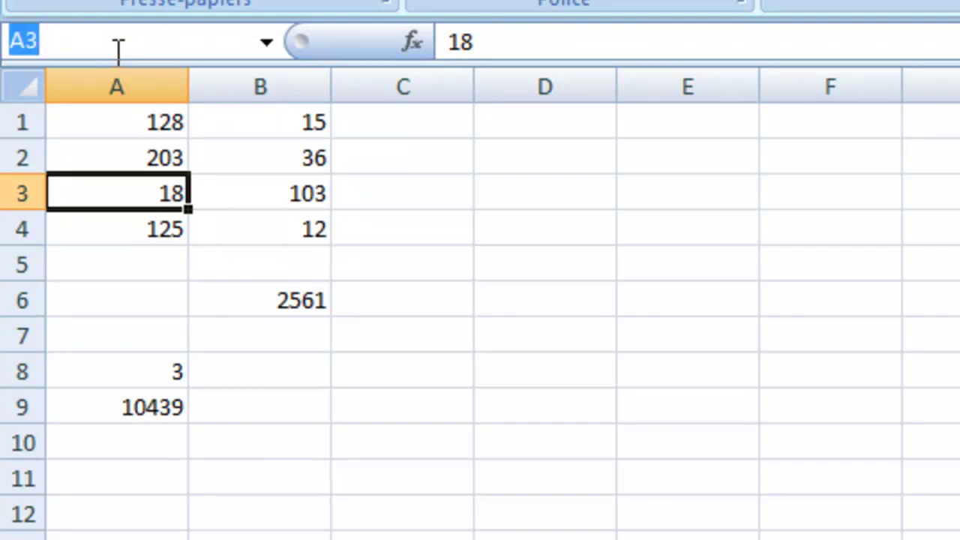
{"action": "type", "text": "c"}
{"action": "key", "text": "Return"}
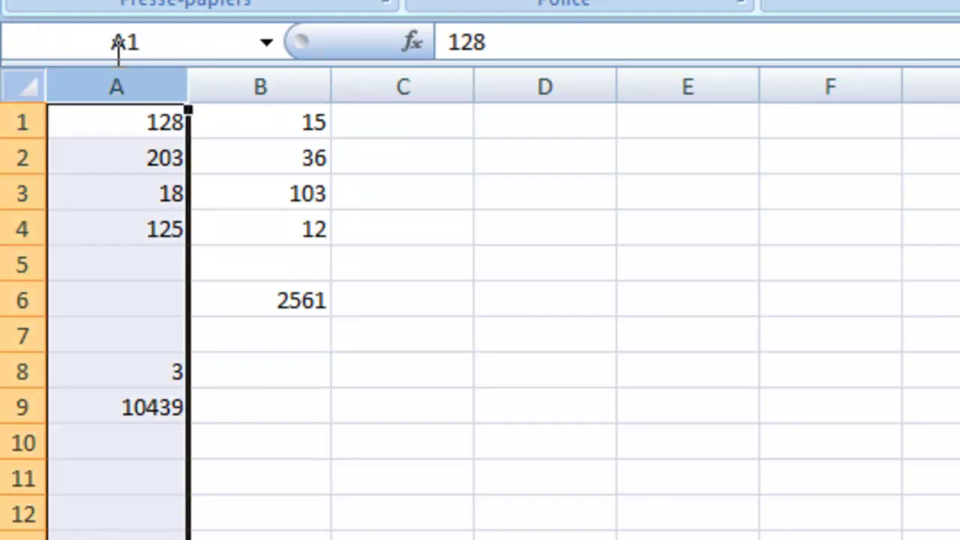
{"action": "left_click", "coordinate": [142, 200]}
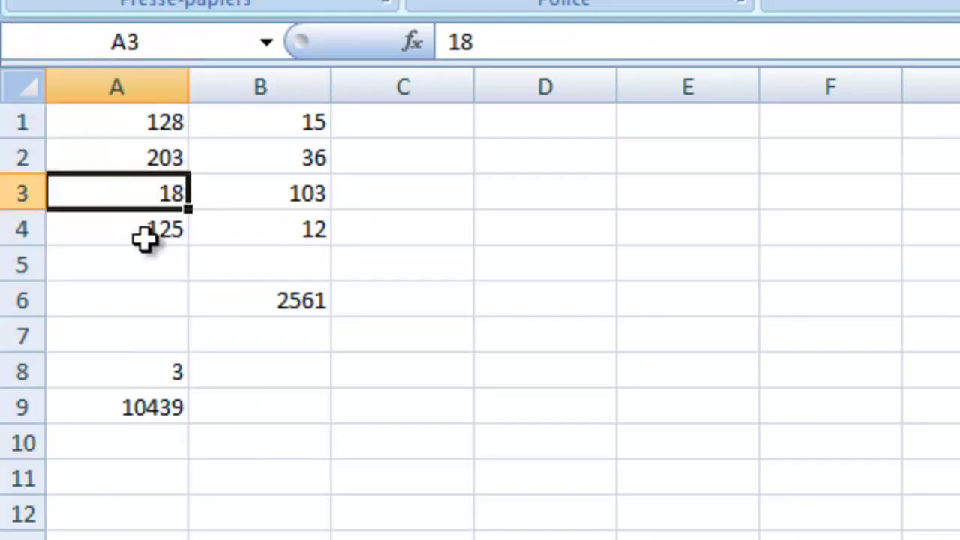
{"action": "left_click", "coordinate": [126, 42]}
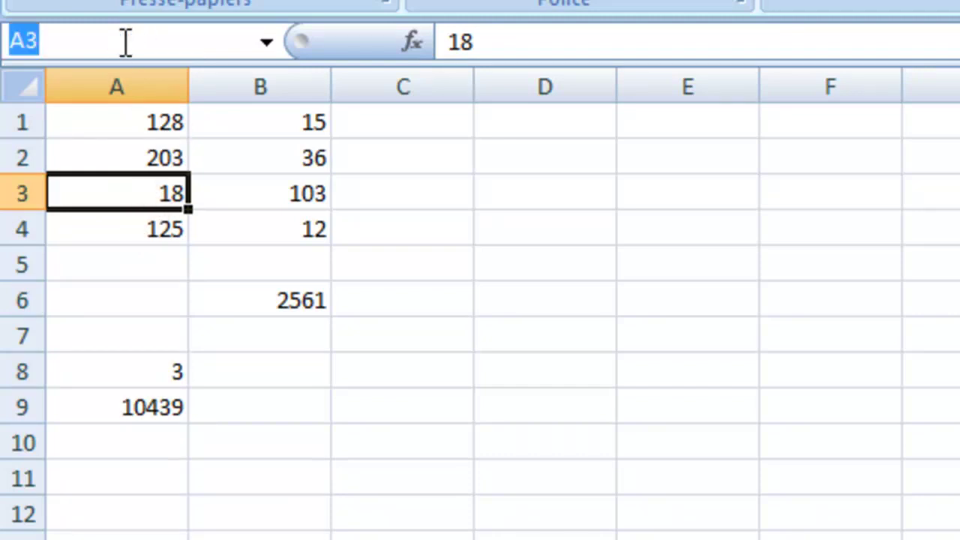
{"action": "type", "text": "CC"}
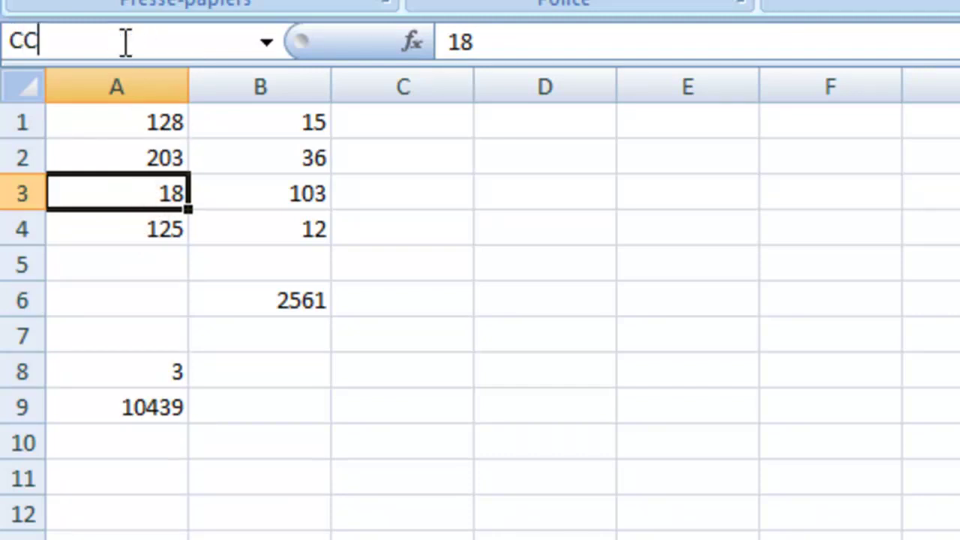
{"action": "key", "text": "Return"}
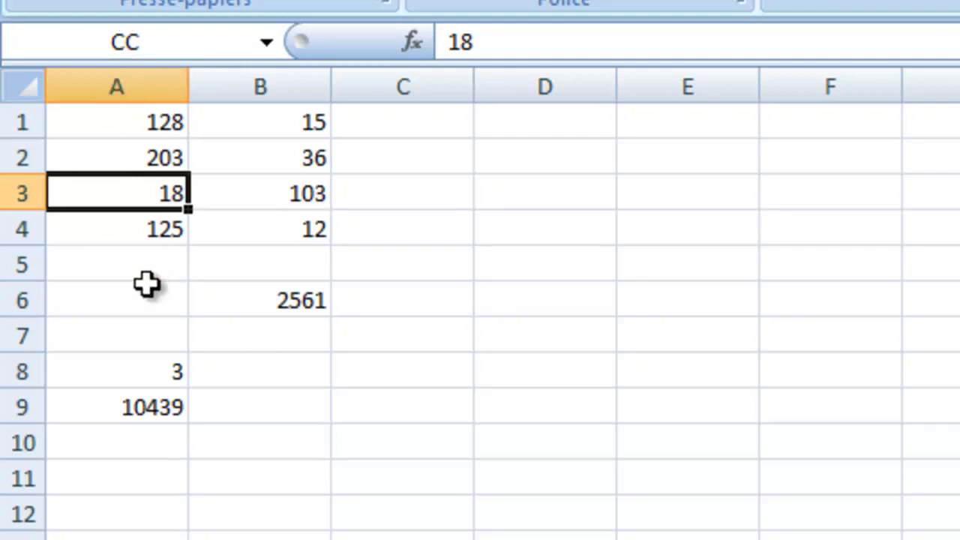
Name cell A4 'D' through the Name Box
{"action": "left_click", "coordinate": [156, 240]}
{"action": "left_click", "coordinate": [133, 42]}
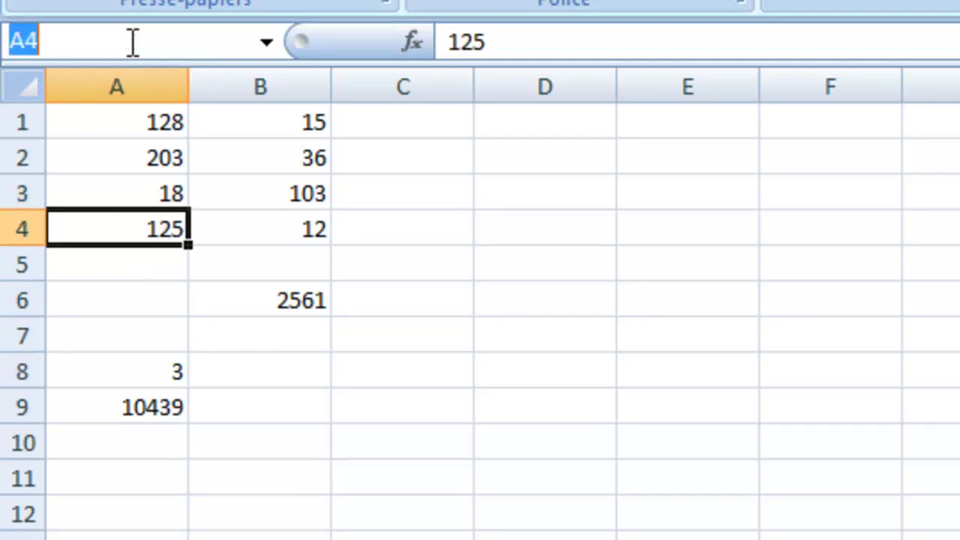
{"action": "type", "text": "D"}
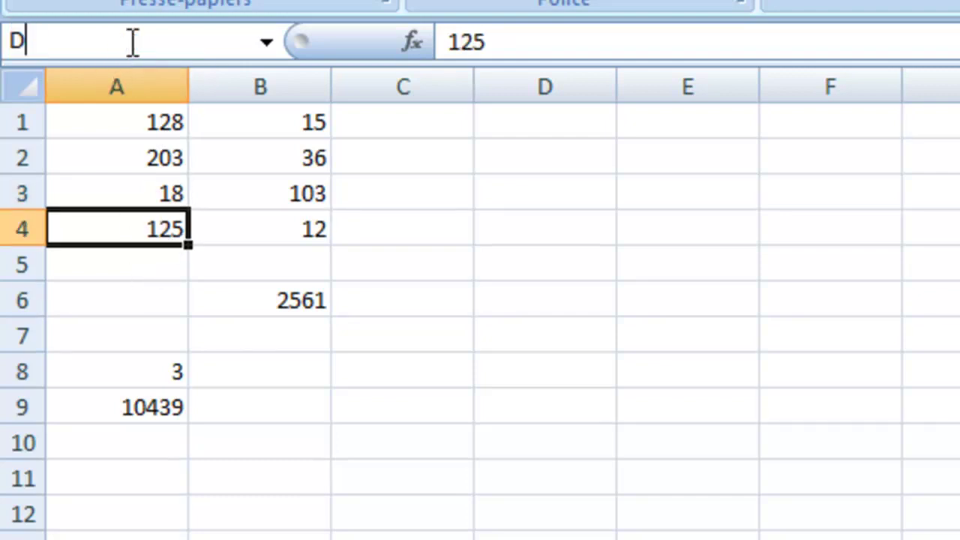
{"action": "key", "text": "Return"}
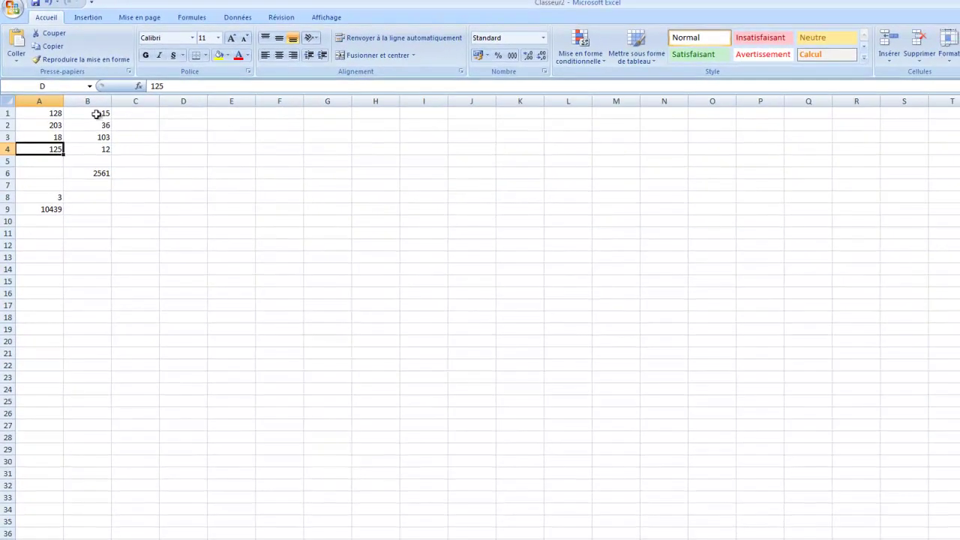
Define the name E for cell B1 via Formules > Définir un nom
{"action": "left_click", "coordinate": [103, 117]}
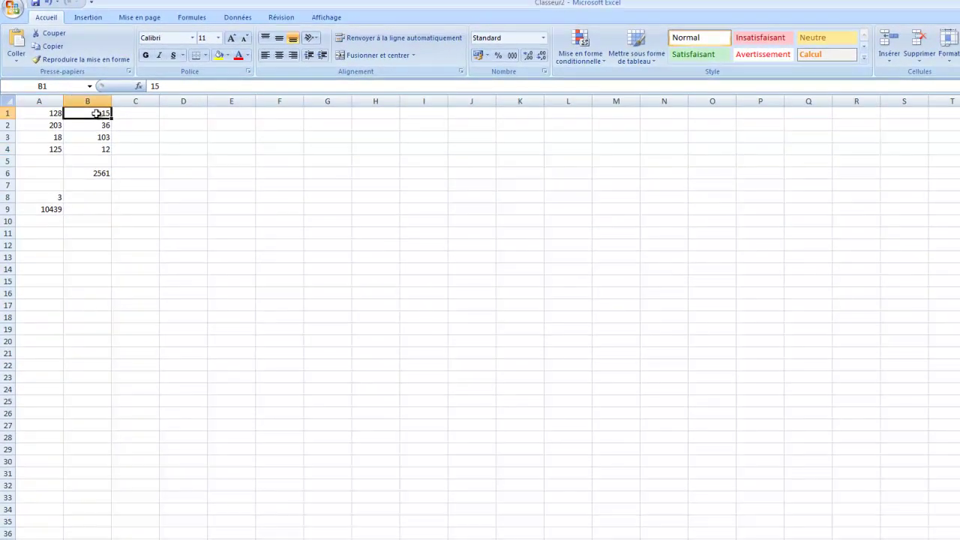
{"action": "left_click", "coordinate": [95, 18]}
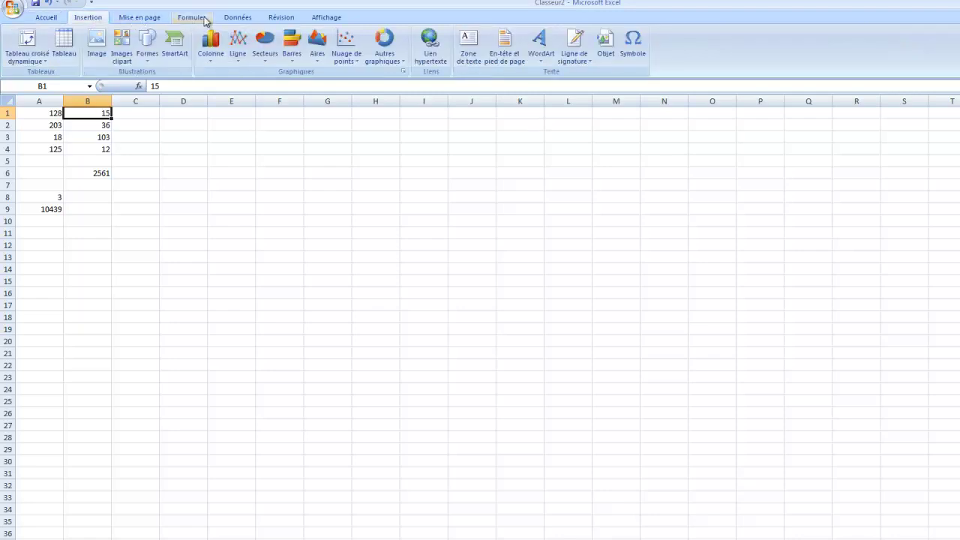
{"action": "left_click", "coordinate": [201, 19]}
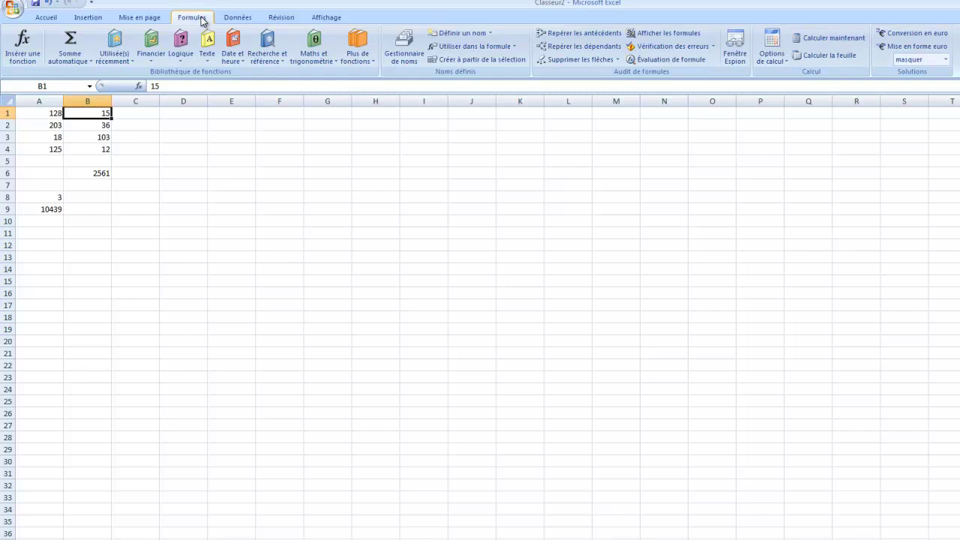
{"action": "left_click", "coordinate": [492, 33]}
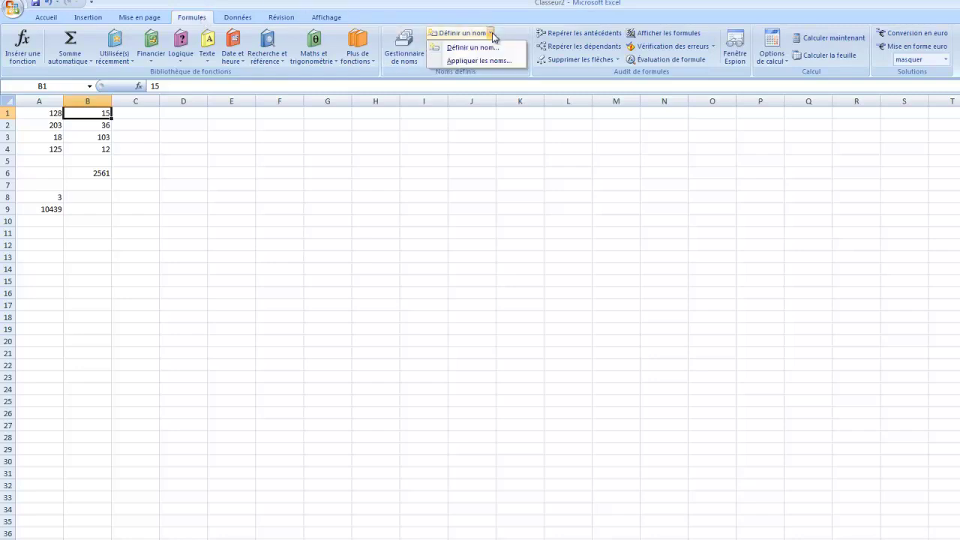
{"action": "left_click", "coordinate": [486, 48]}
{"action": "type", "text": "E"}
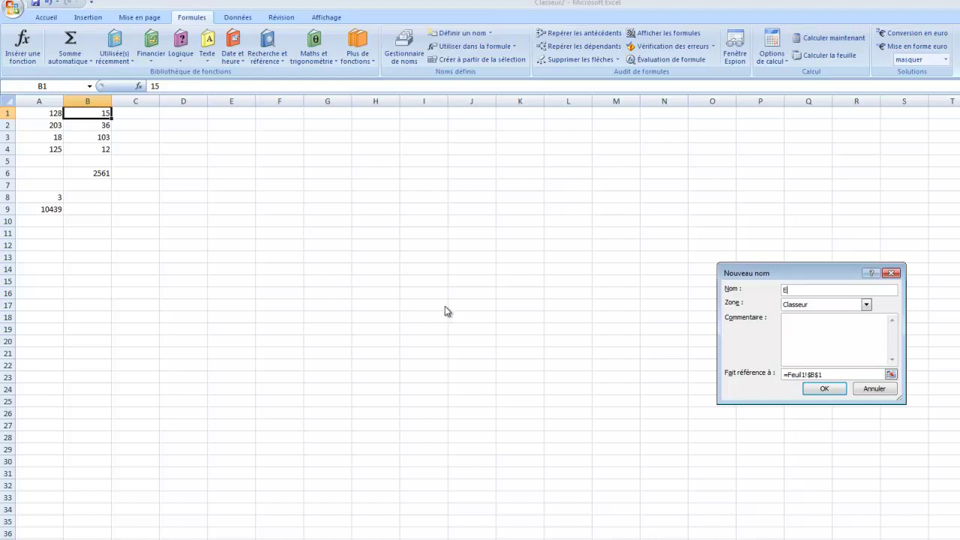
{"action": "left_click", "coordinate": [823, 389]}
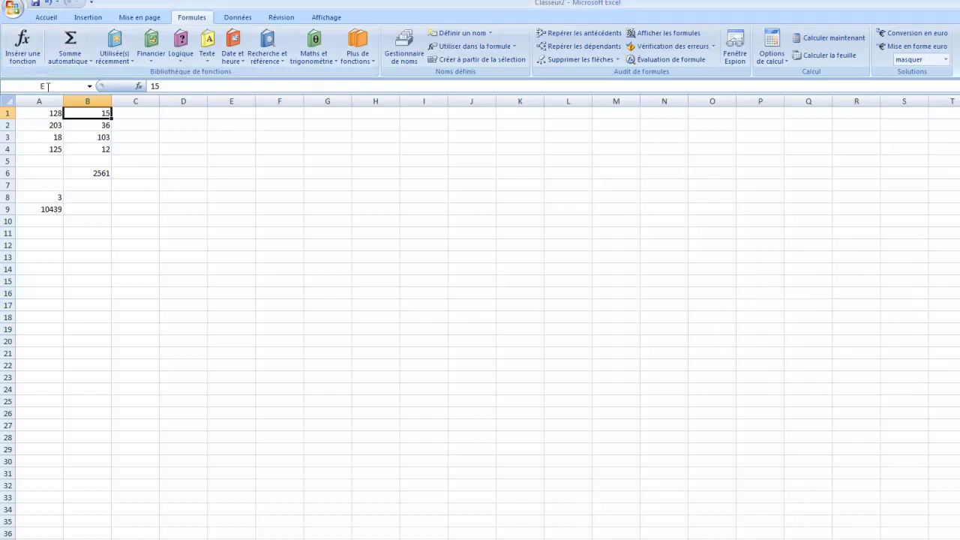
{"action": "left_click", "coordinate": [44, 17]}
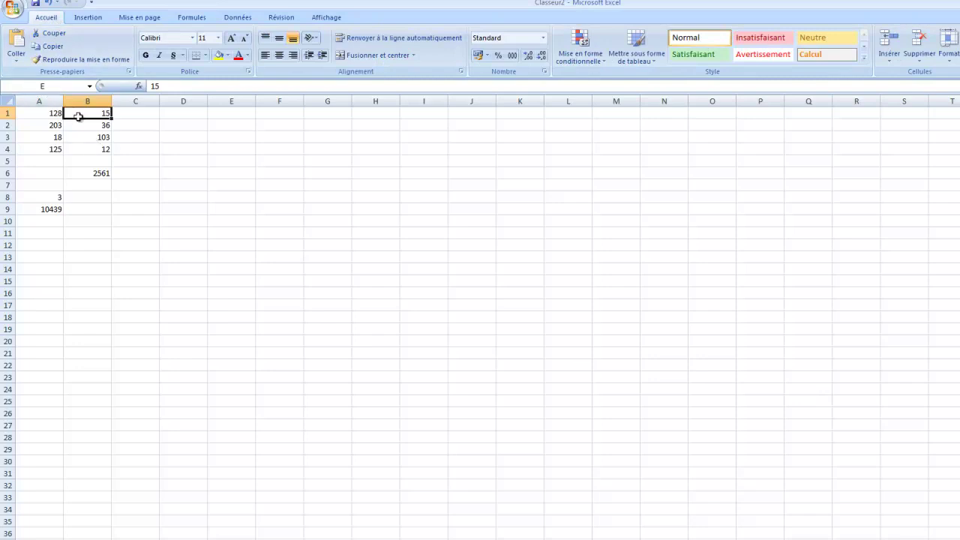
Name cell B2 'F' through the Name Box
{"action": "left_click", "coordinate": [200, 18]}
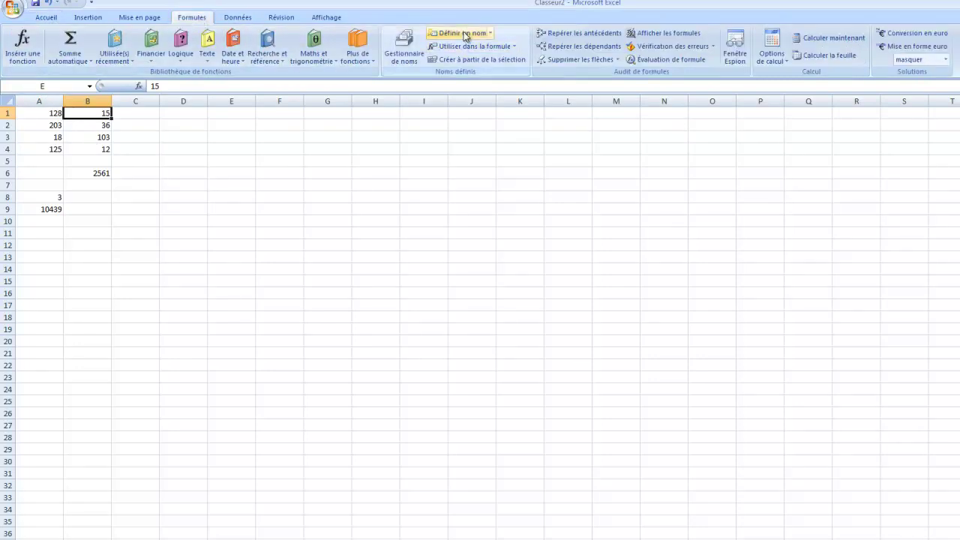
{"action": "left_click", "coordinate": [46, 18]}
{"action": "left_click", "coordinate": [96, 125]}
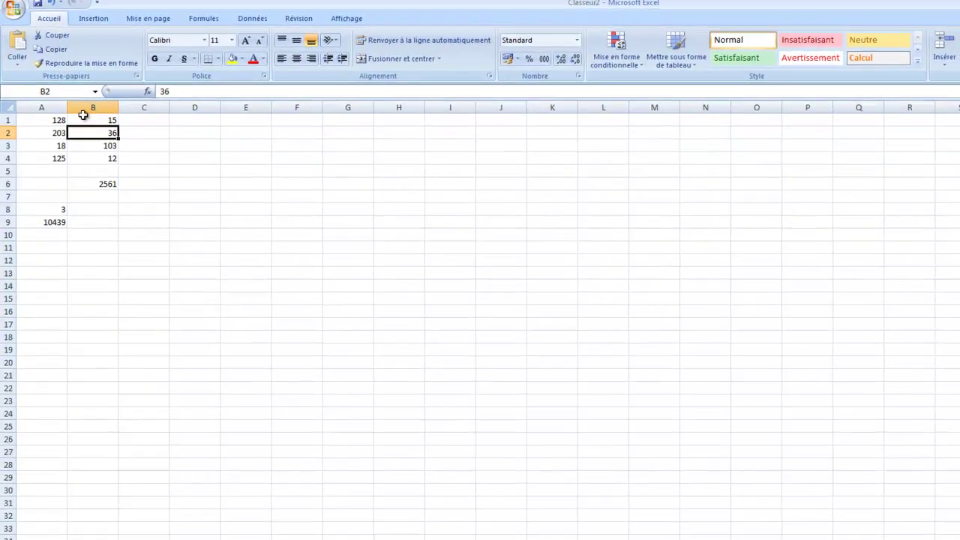
{"action": "left_click", "coordinate": [58, 120]}
{"action": "type", "text": "F"}
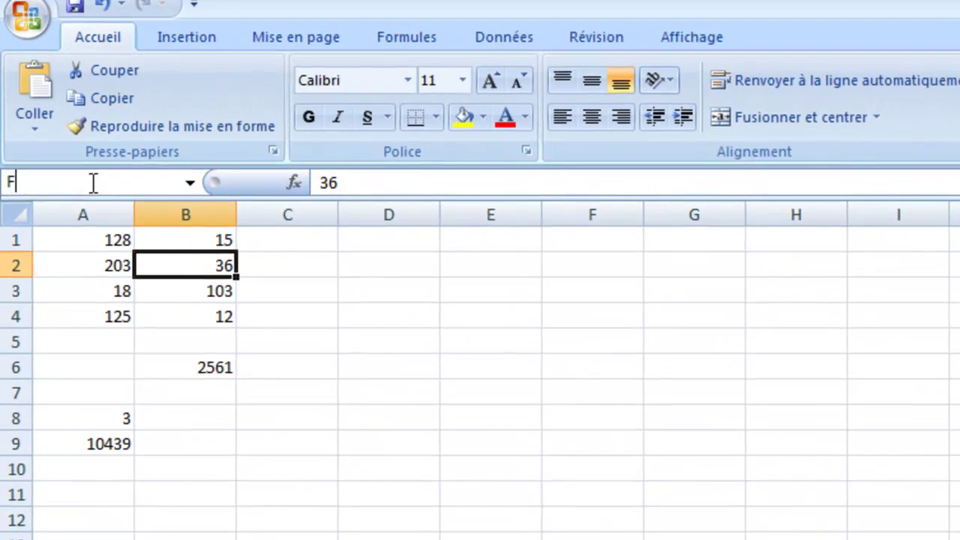
{"action": "key", "text": "Return"}
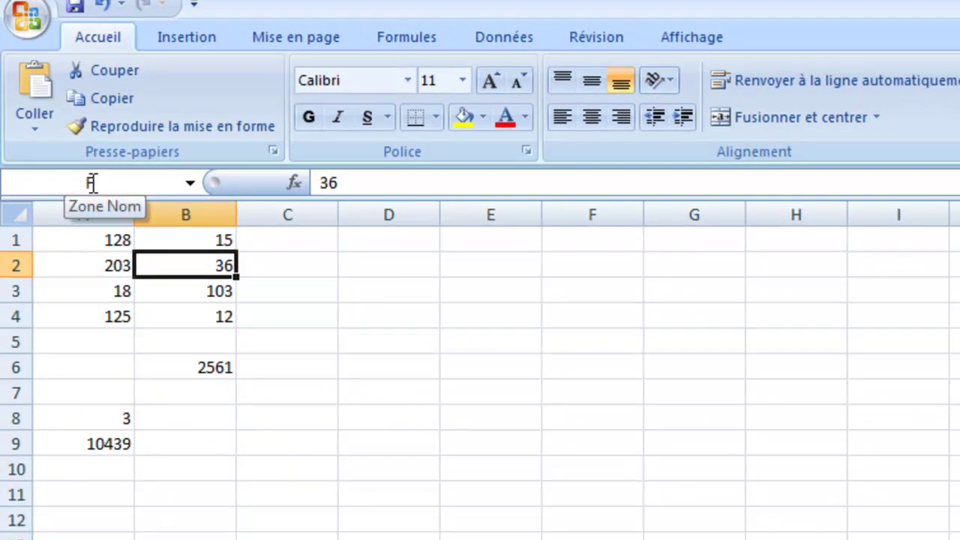
Name cells B3 'G' and B4 'H' through the Name Box
{"action": "left_click", "coordinate": [196, 297]}
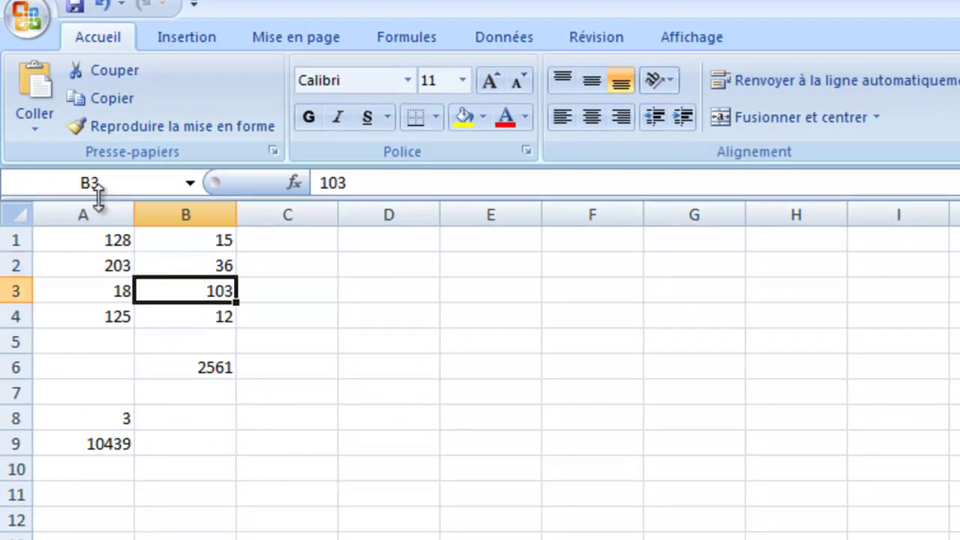
{"action": "left_click", "coordinate": [95, 183]}
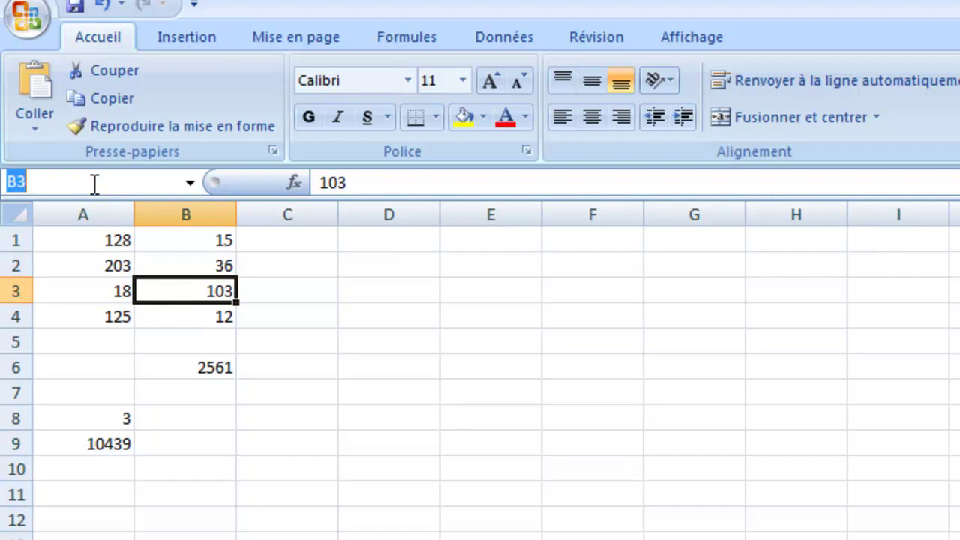
{"action": "type", "text": "G"}
{"action": "key", "text": "Return"}
{"action": "left_click", "coordinate": [208, 318]}
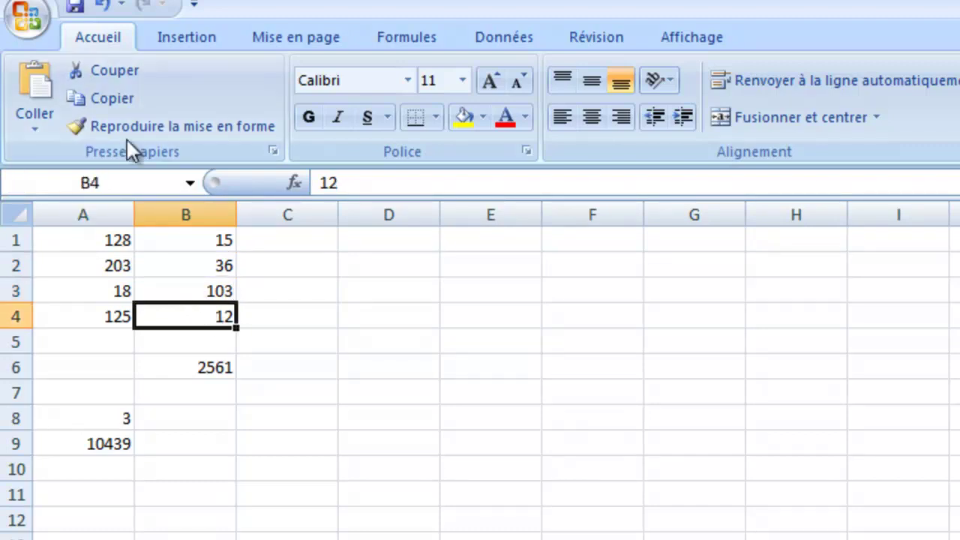
{"action": "left_click", "coordinate": [78, 190]}
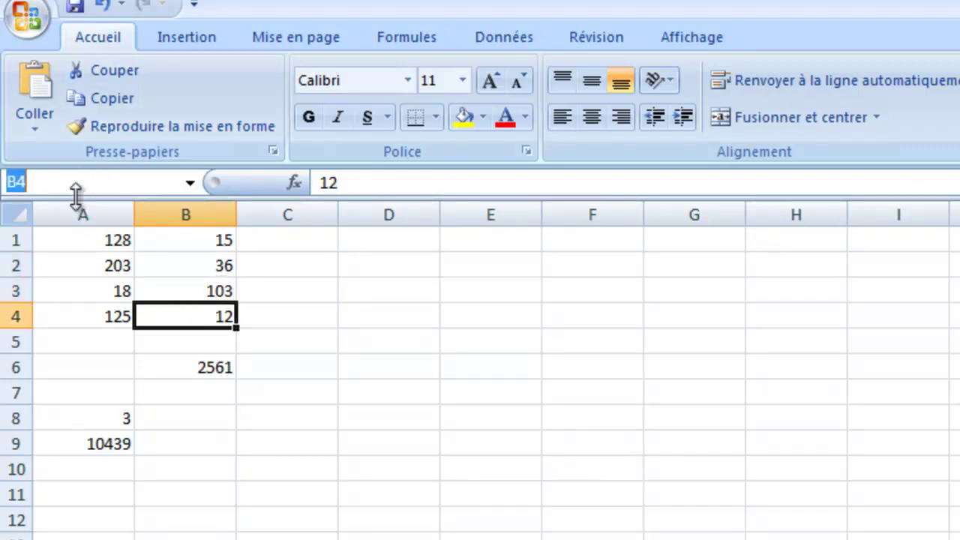
{"action": "type", "text": "H"}
{"action": "key", "text": "Return"}
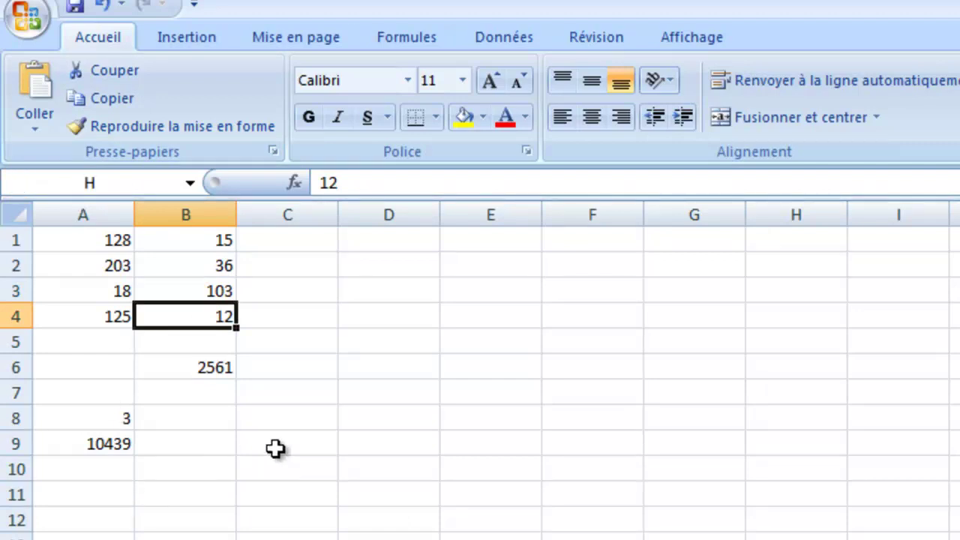
{"action": "left_click", "coordinate": [203, 367]}
{"action": "left_click", "coordinate": [66, 420]}
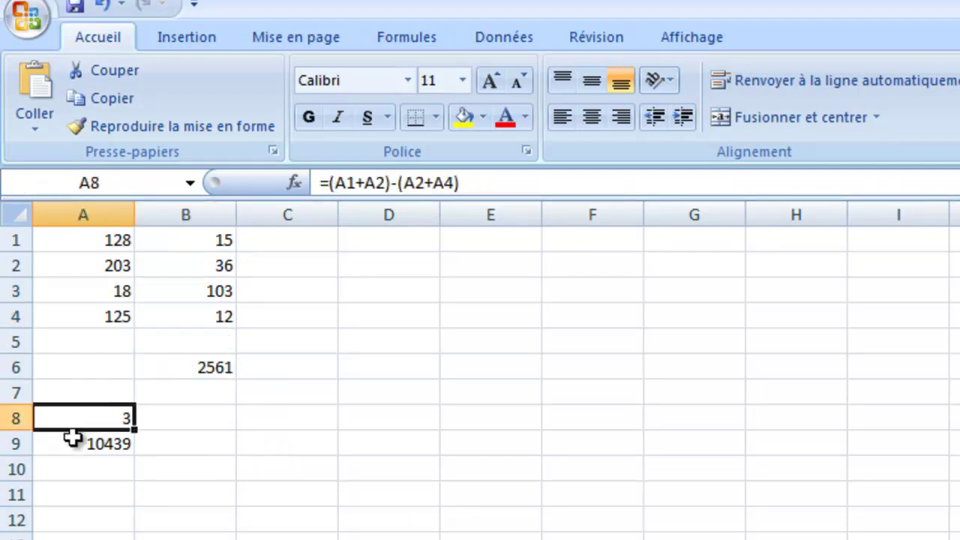
{"action": "left_click", "coordinate": [74, 440]}
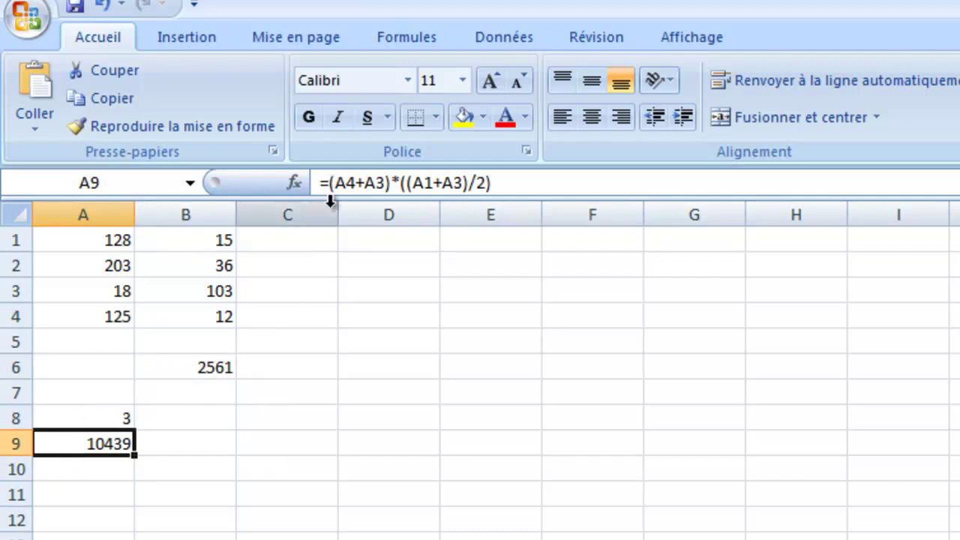
{"action": "left_click", "coordinate": [85, 418]}
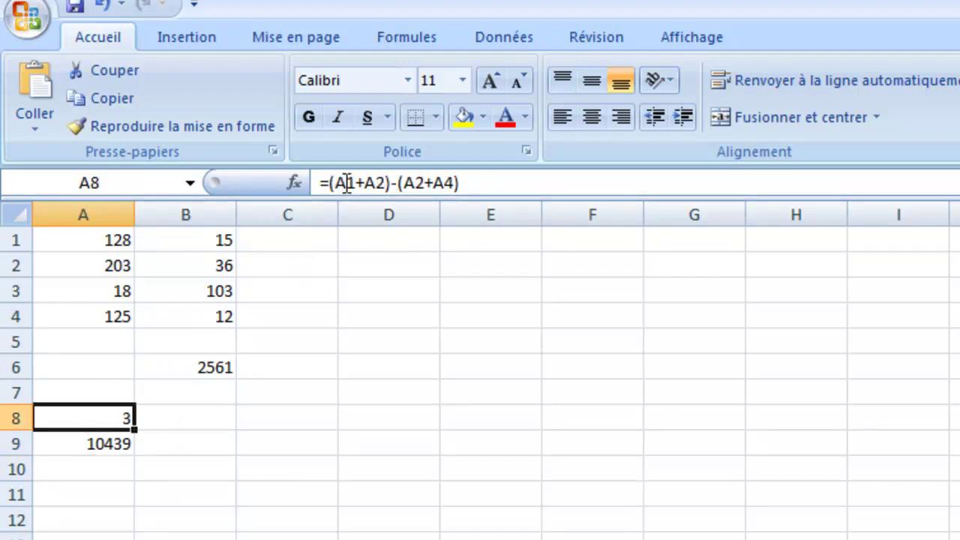
{"action": "left_click", "coordinate": [210, 392]}
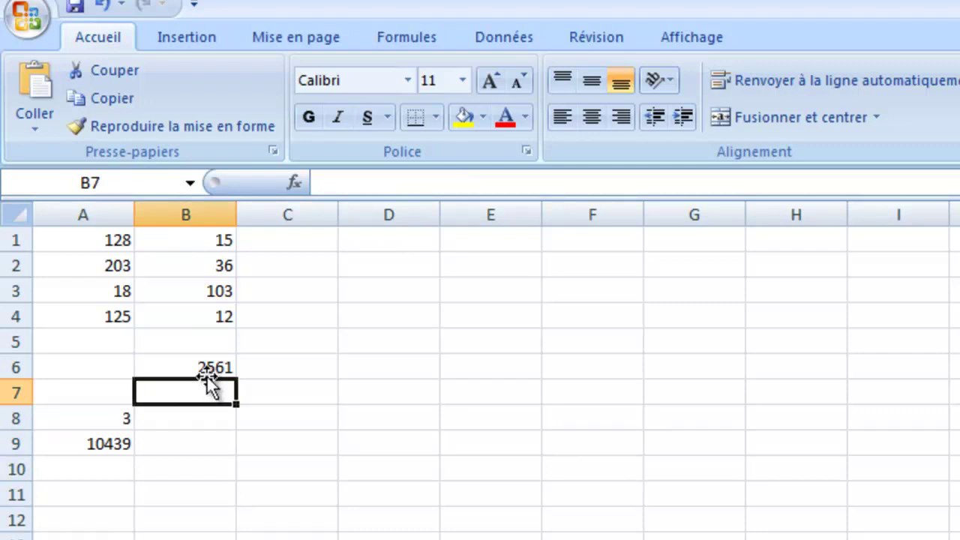
Start B7's formula as =((G-H)*E by clicking named cells B3, B4 and B1
{"action": "type", "text": "="}
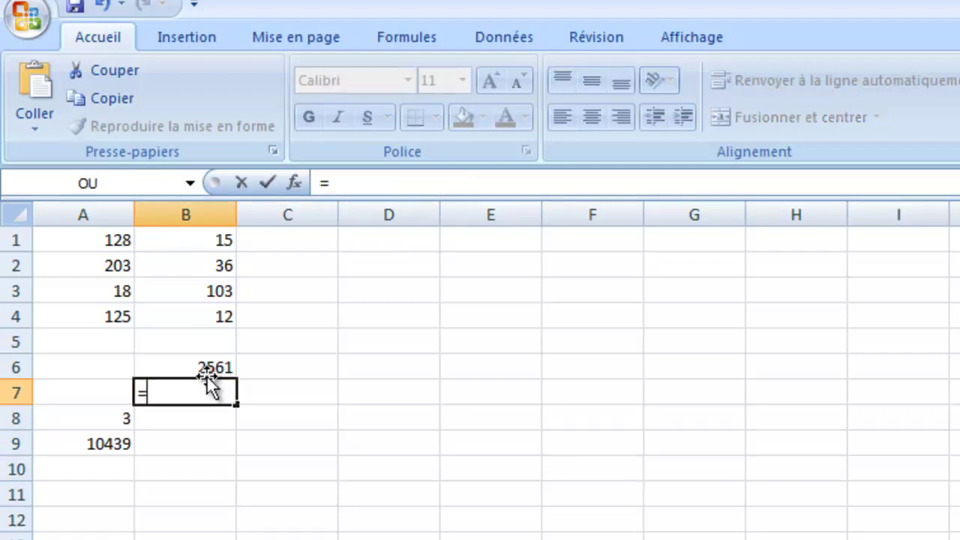
{"action": "type", "text": "(("}
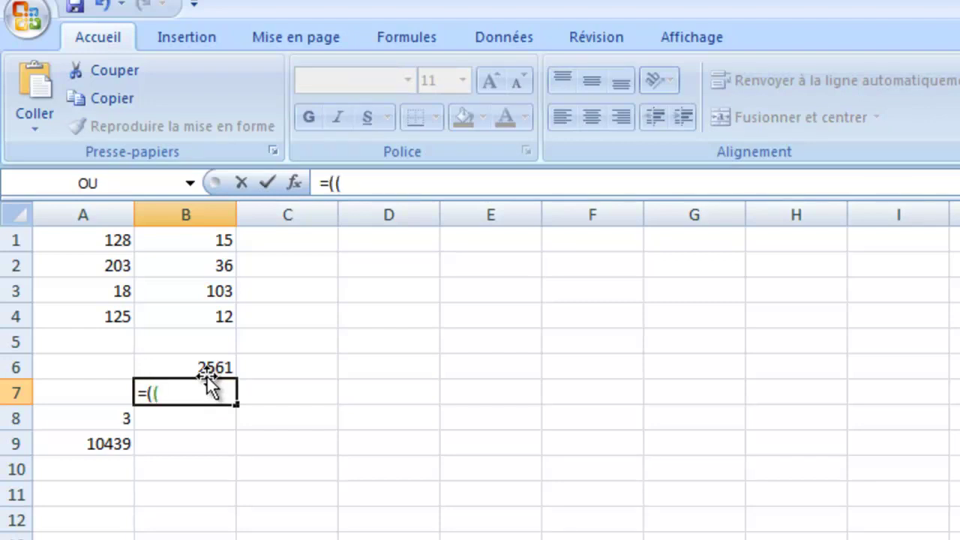
{"action": "left_click", "coordinate": [194, 239]}
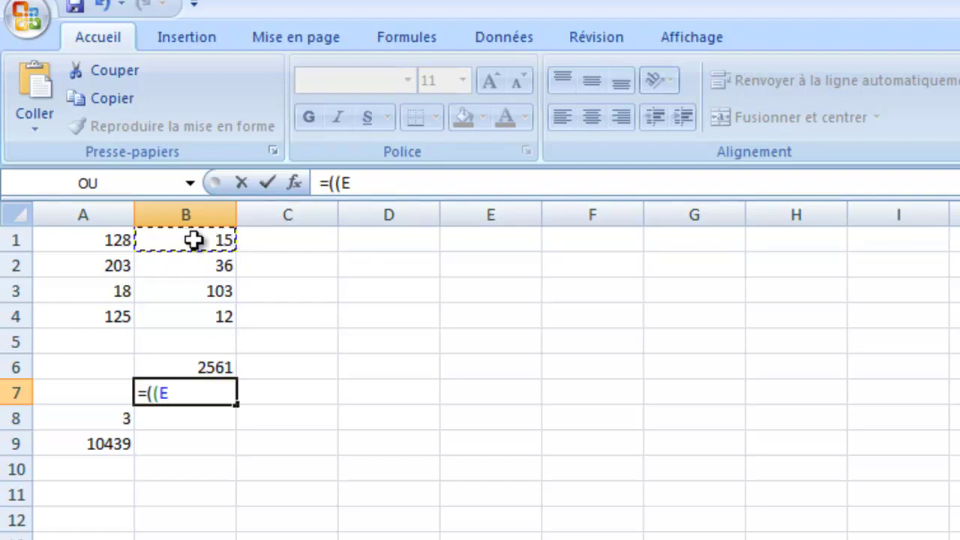
{"action": "key", "text": "Down"}
{"action": "key", "text": "Down"}
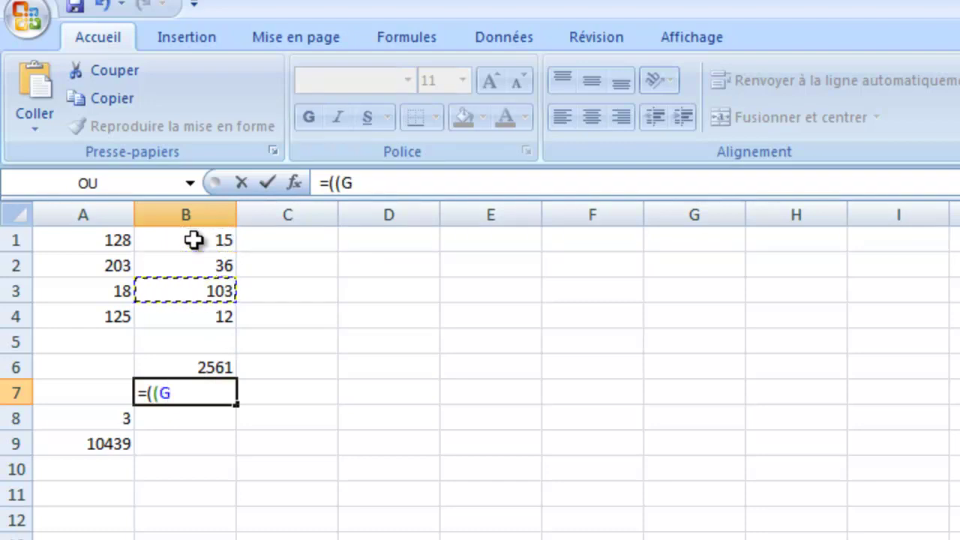
{"action": "key", "text": "Down"}
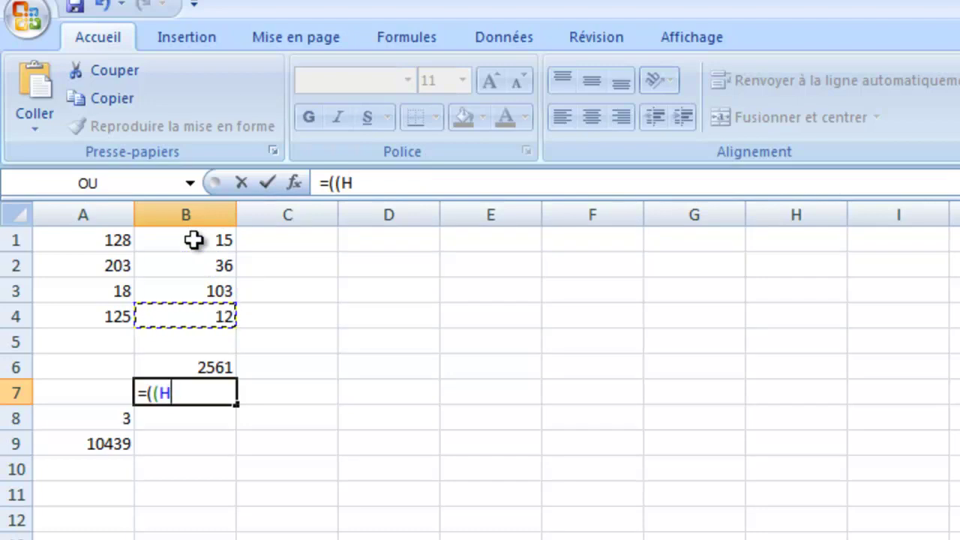
{"action": "type", "text": "-"}
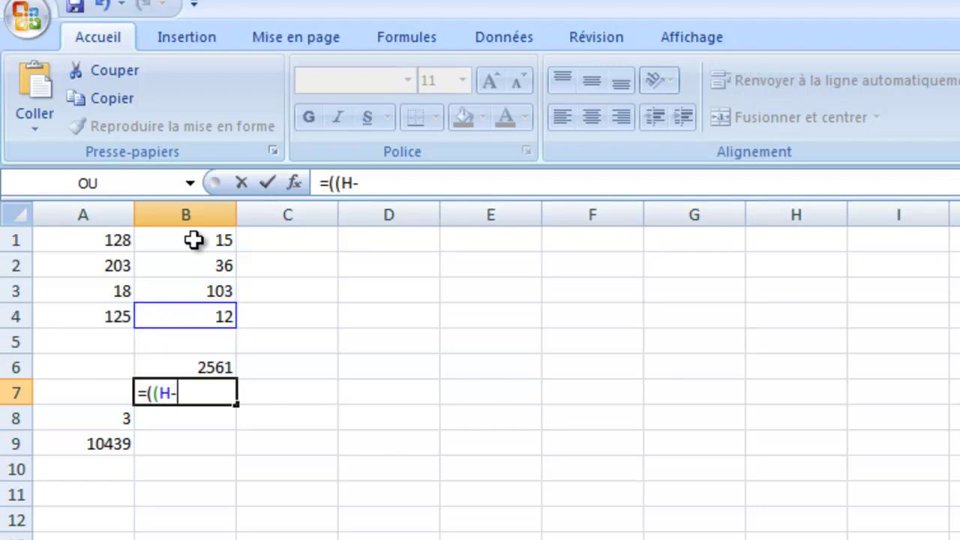
{"action": "key", "text": "BackSpace"}
{"action": "key", "text": "BackSpace"}
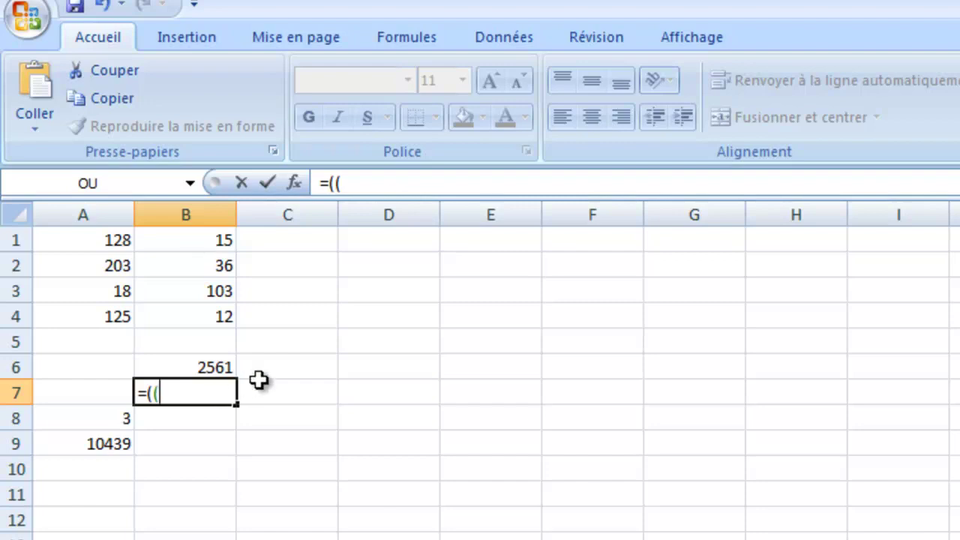
{"action": "left_click", "coordinate": [210, 292]}
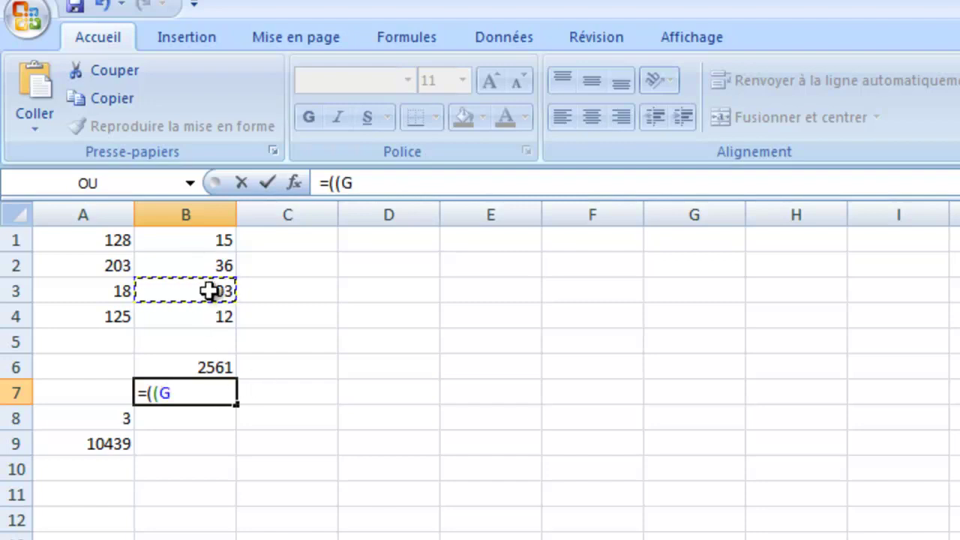
{"action": "type", "text": "-"}
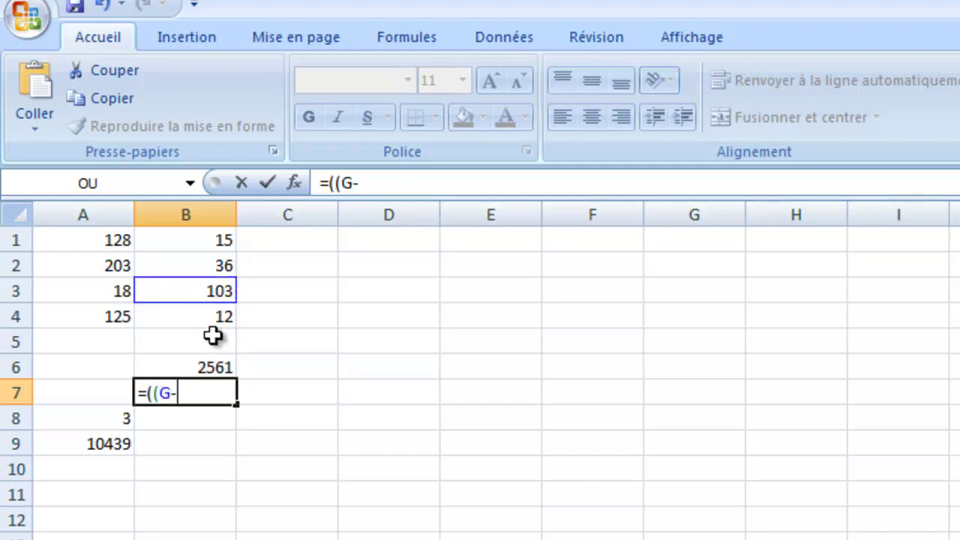
{"action": "left_click", "coordinate": [210, 315]}
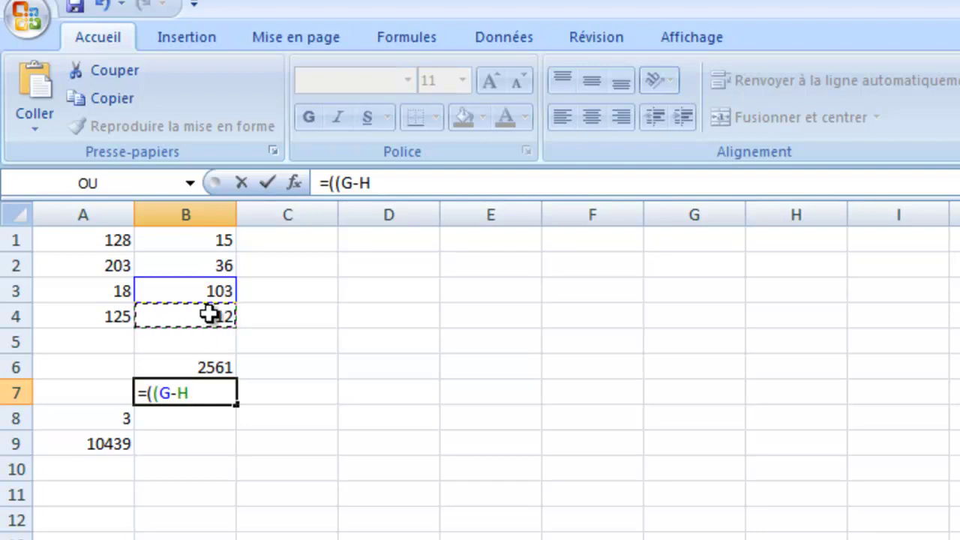
{"action": "type", "text": ")"}
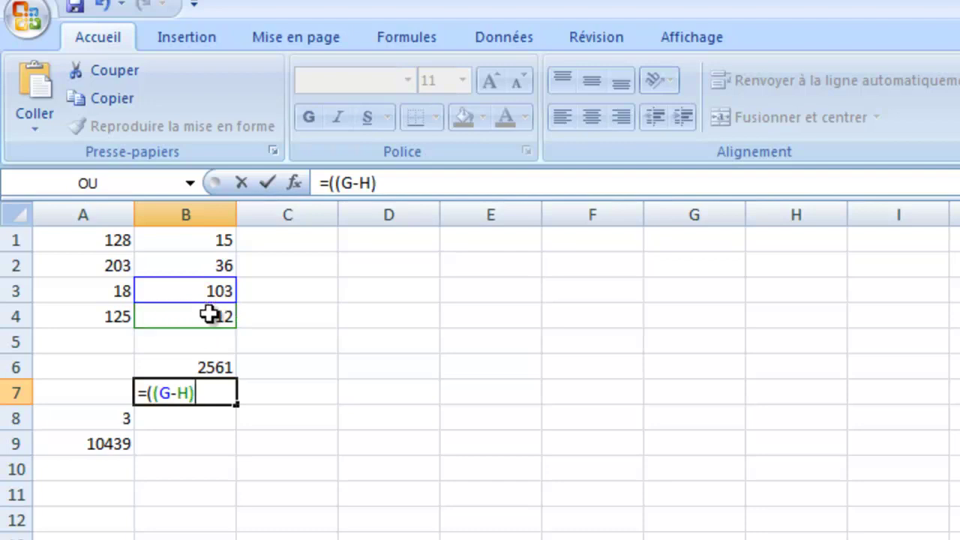
{"action": "type", "text": "*"}
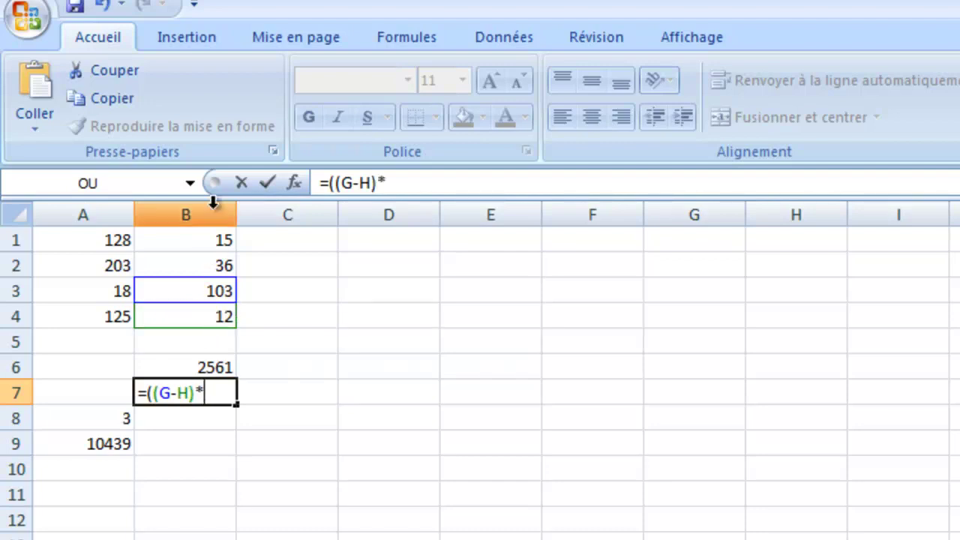
{"action": "left_click", "coordinate": [200, 240]}
Finish B7 with -(B/CC) from A2 and A3 and commit, showing 1353,72222
{"action": "type", "text": ")"}
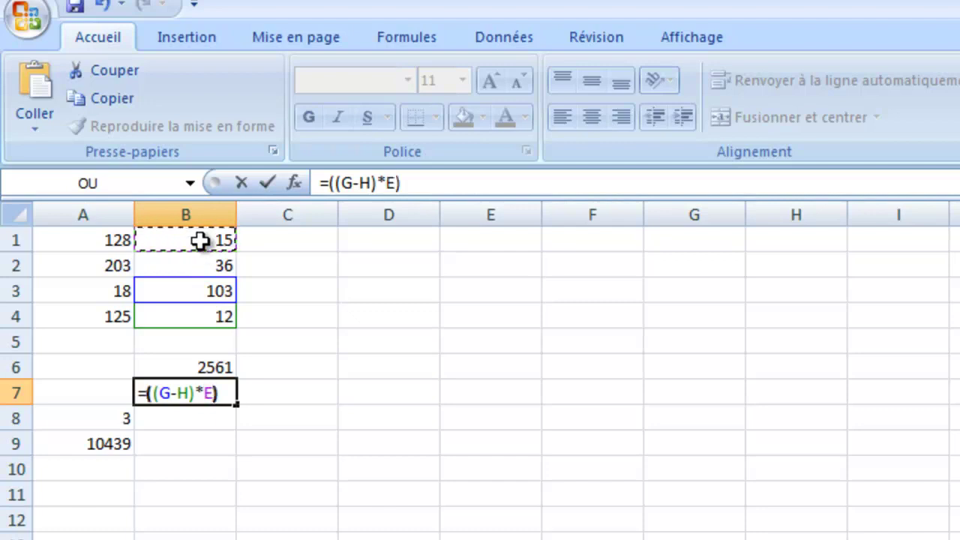
{"action": "type", "text": "-"}
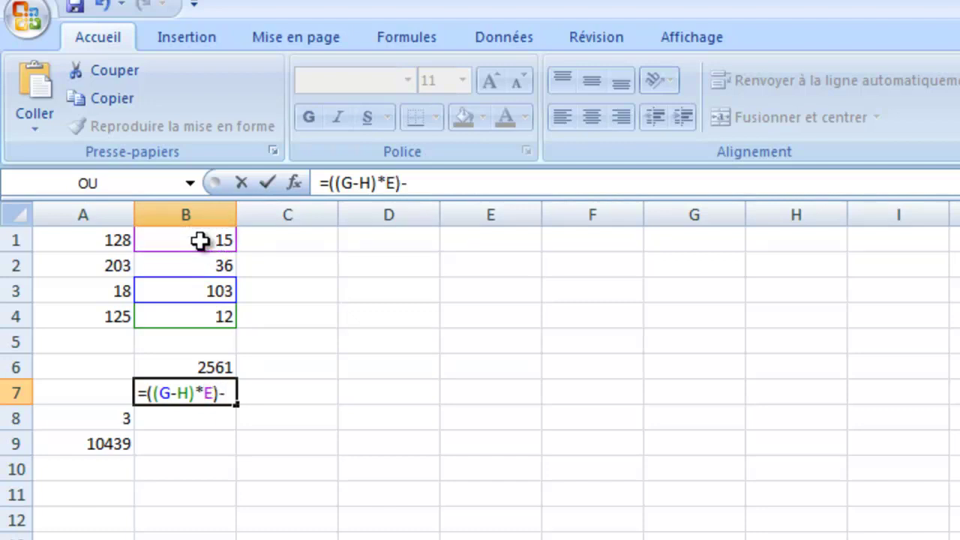
{"action": "type", "text": "("}
{"action": "left_click", "coordinate": [80, 262]}
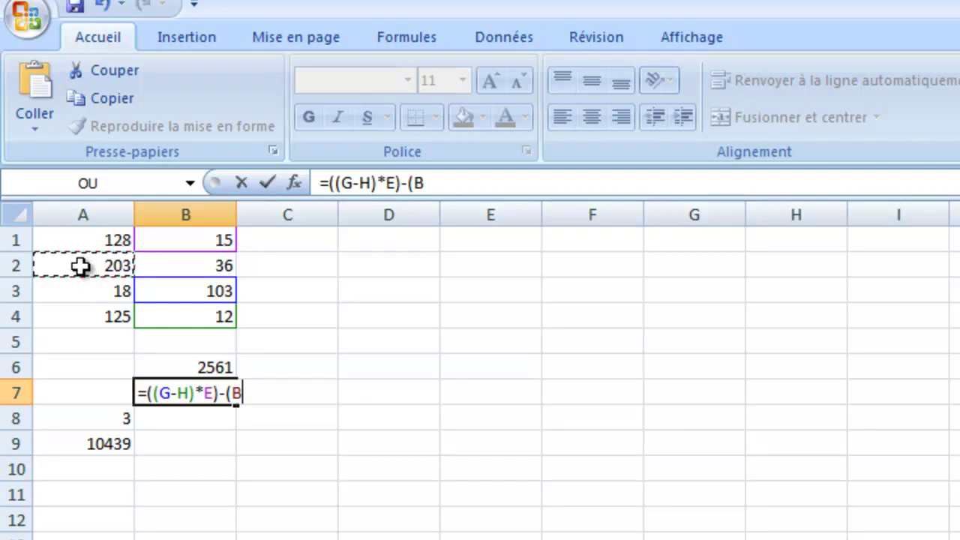
{"action": "type", "text": "/"}
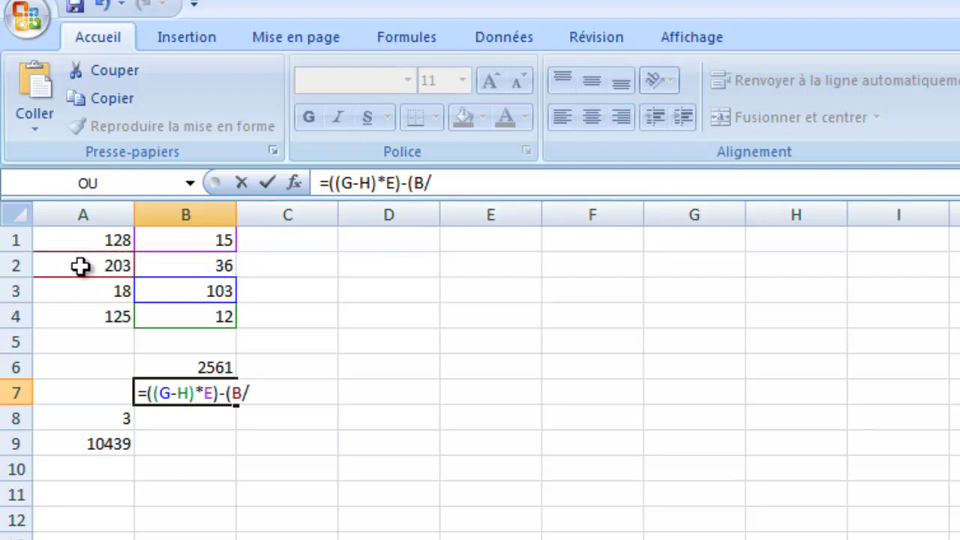
{"action": "left_click", "coordinate": [82, 293]}
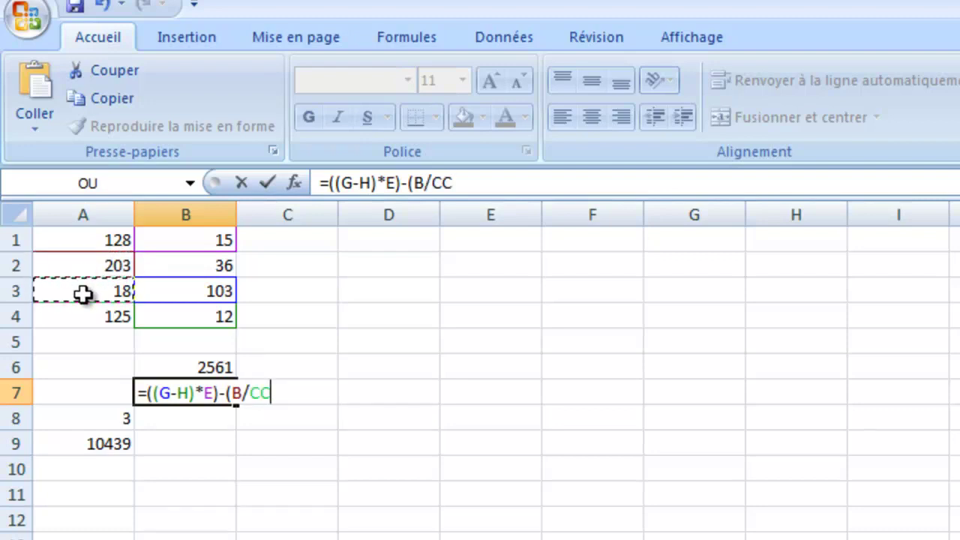
{"action": "type", "text": ")"}
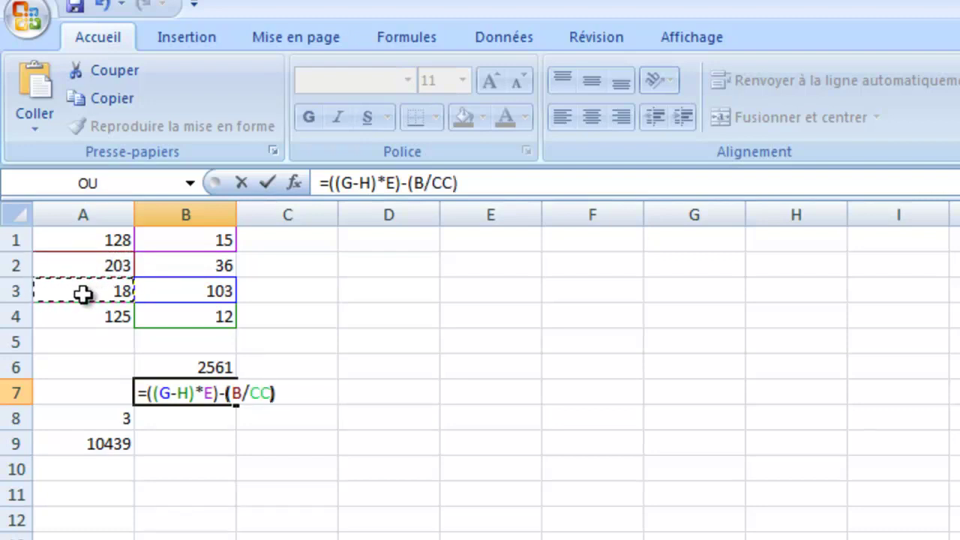
{"action": "key", "text": "Return"}
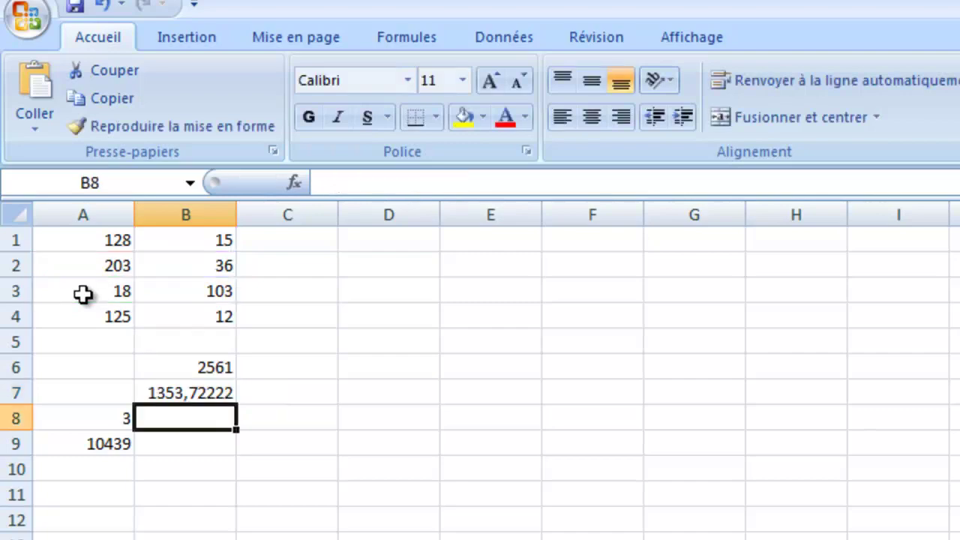
Format B7 as Comptabilité with two decimals so it reads 1 353,72
{"action": "key", "text": "Up"}
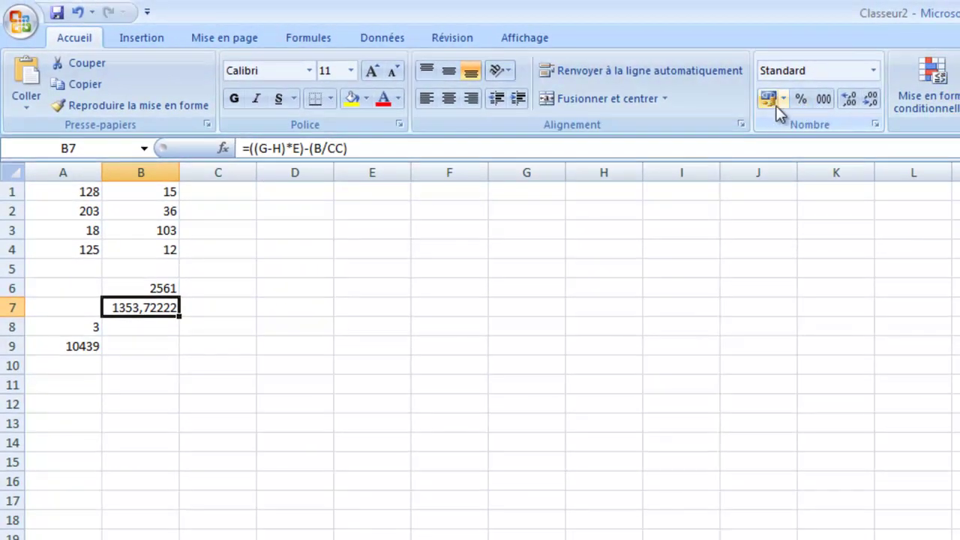
{"action": "left_click", "coordinate": [873, 71]}
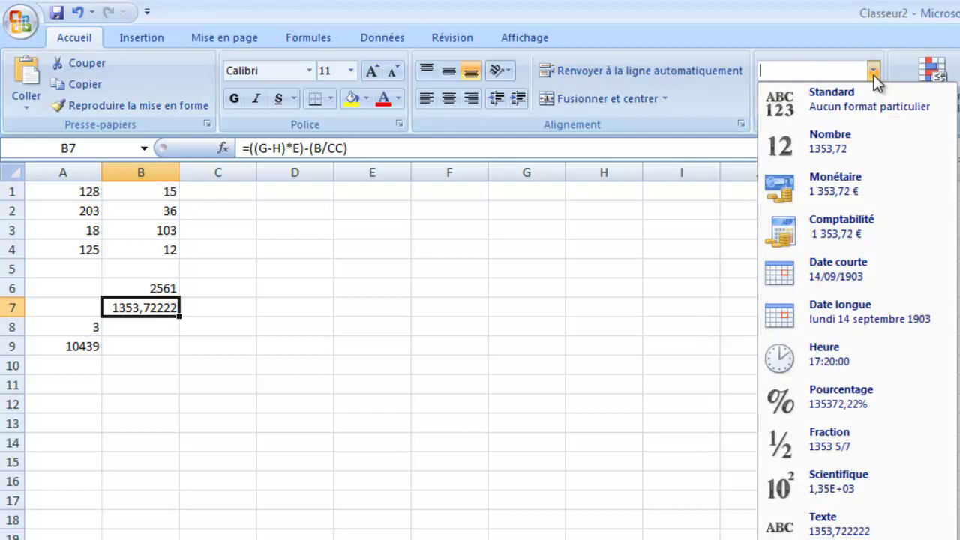
{"action": "left_click", "coordinate": [875, 74]}
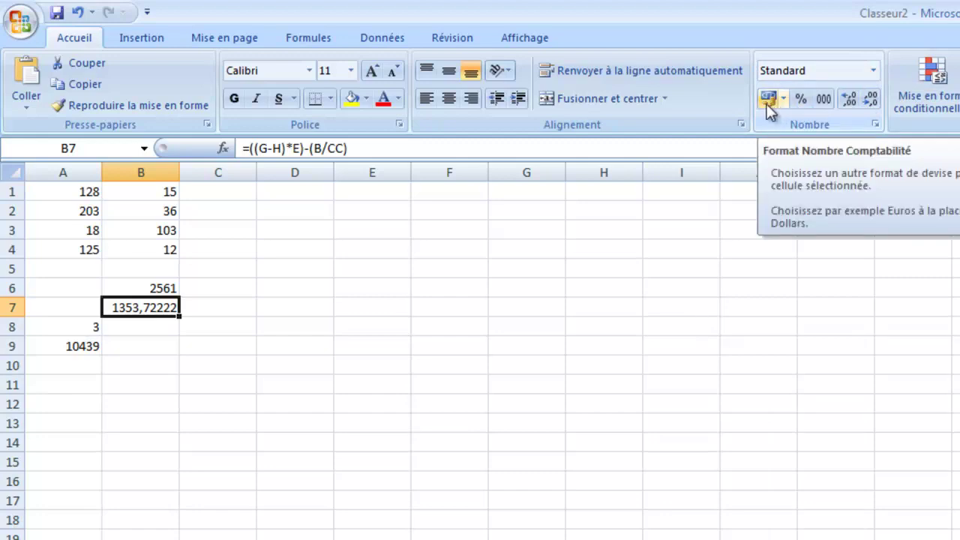
{"action": "left_click", "coordinate": [823, 100]}
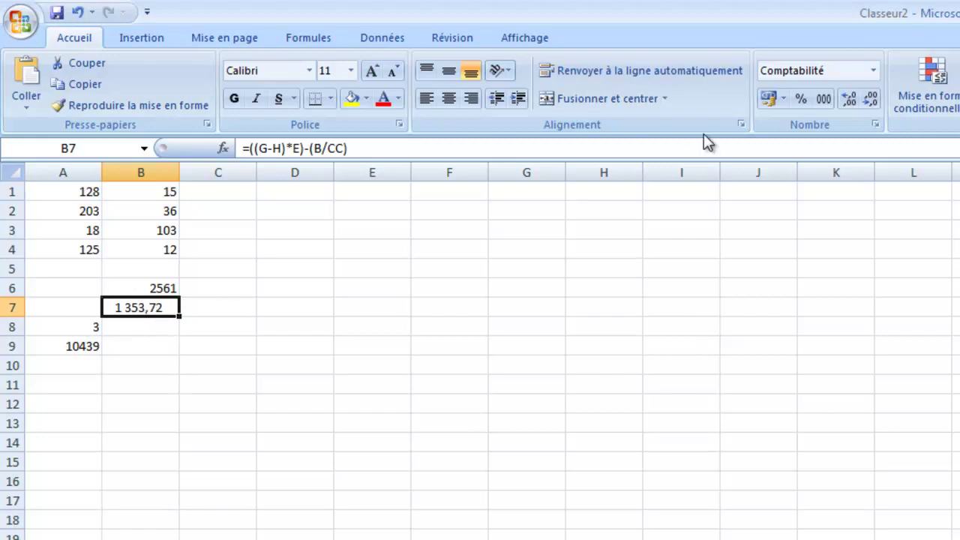
{"action": "left_click", "coordinate": [848, 101]}
{"action": "left_click", "coordinate": [848, 100]}
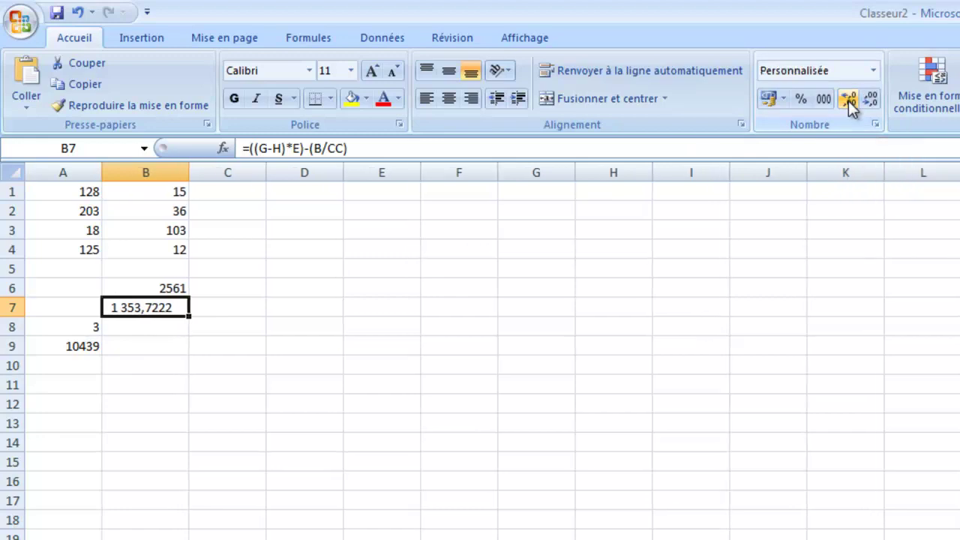
{"action": "left_click", "coordinate": [870, 101]}
{"action": "left_click", "coordinate": [869, 101]}
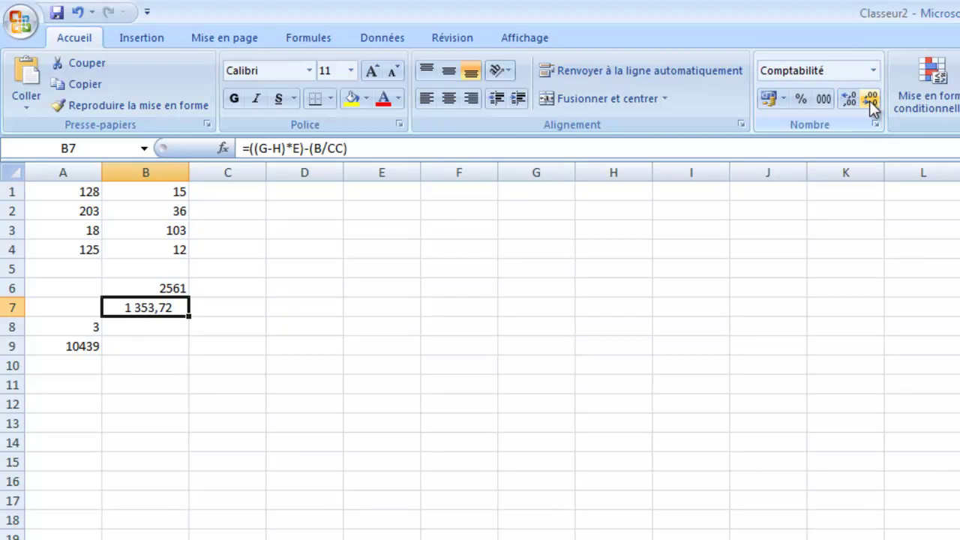
{"action": "left_click", "coordinate": [172, 322]}
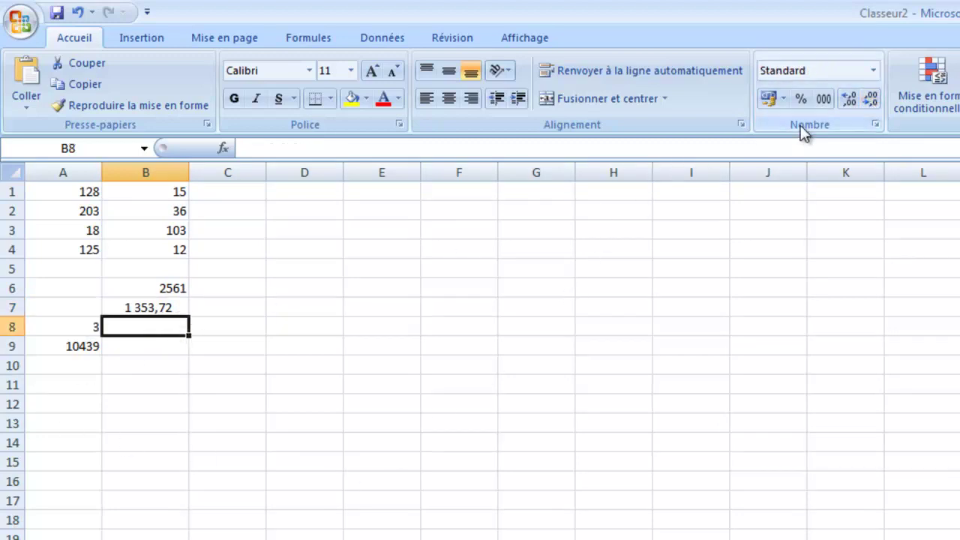
Switch B7 to the plain number format with two decimals, reading 1353,72
{"action": "left_click", "coordinate": [162, 307]}
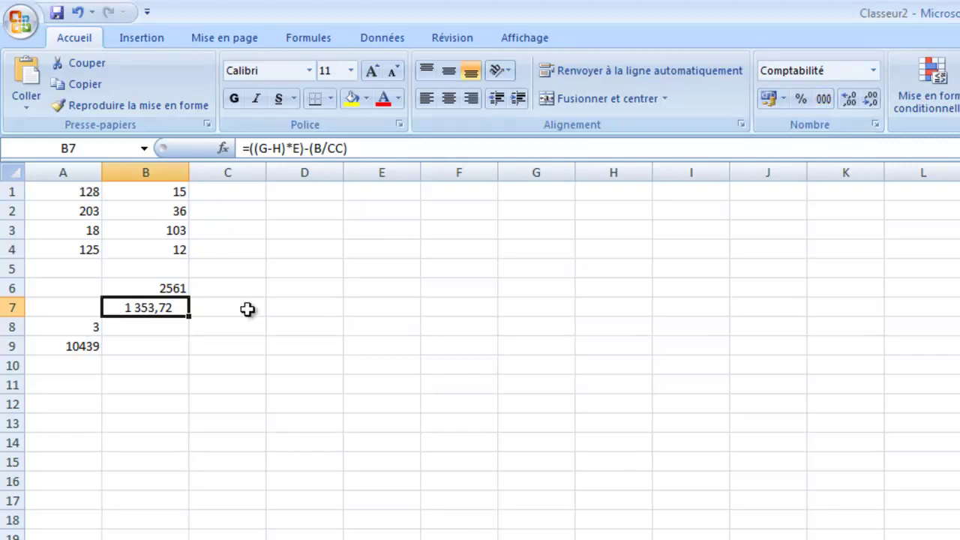
{"action": "left_click", "coordinate": [875, 71]}
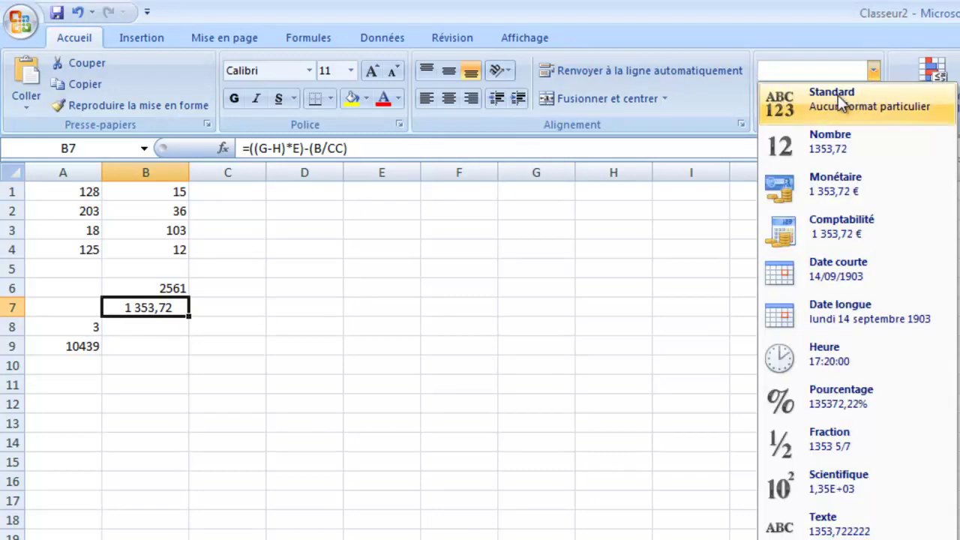
{"action": "left_click", "coordinate": [837, 95]}
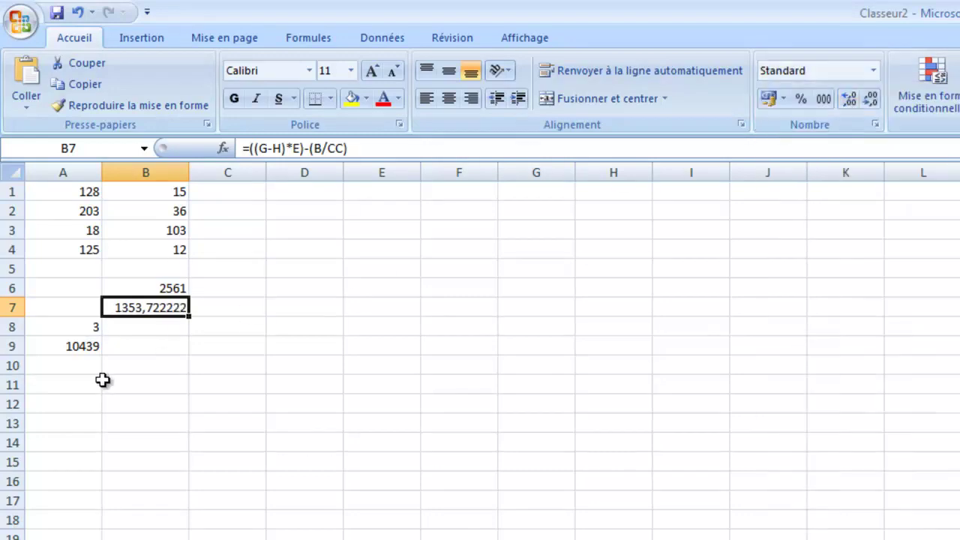
{"action": "left_click", "coordinate": [848, 101]}
{"action": "left_click", "coordinate": [870, 100]}
{"action": "left_click", "coordinate": [870, 101]}
{"action": "left_click", "coordinate": [869, 101]}
{"action": "left_click", "coordinate": [870, 100]}
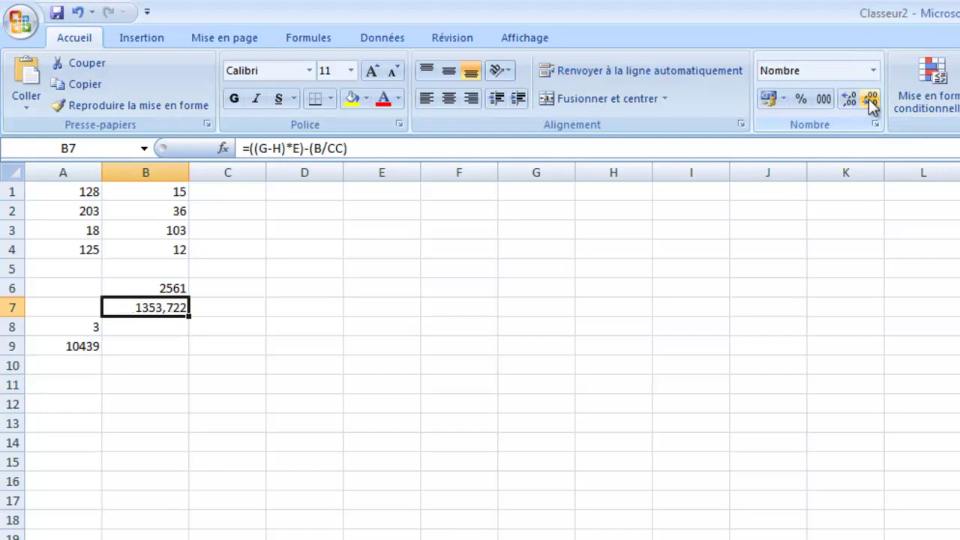
{"action": "left_click", "coordinate": [870, 101]}
{"action": "left_click", "coordinate": [146, 326]}
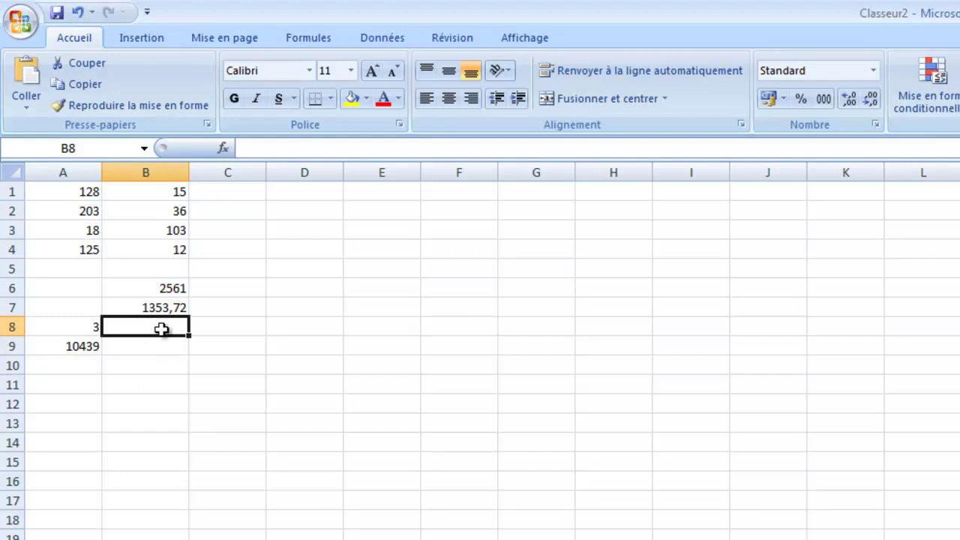
{"action": "type", "text": "="}
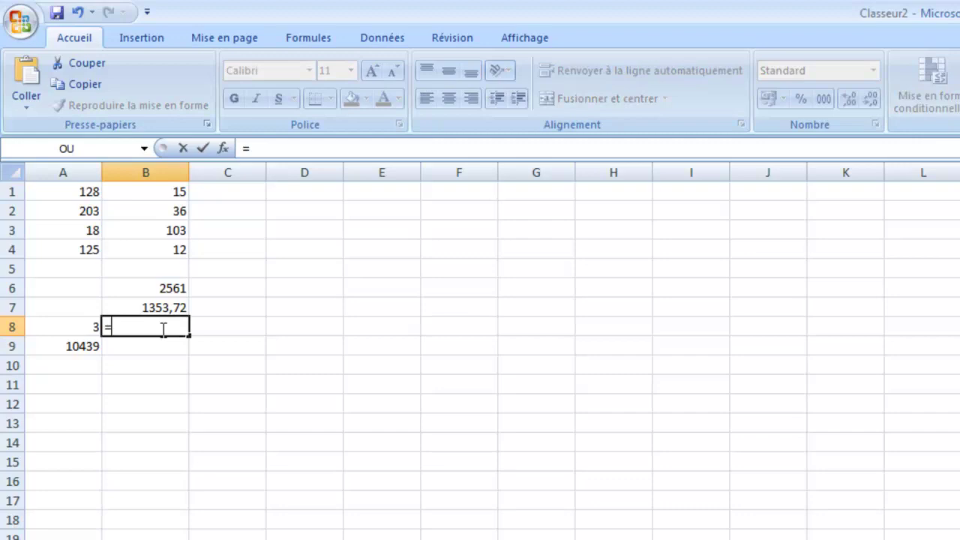
{"action": "type", "text": "("}
{"action": "type", "text": "("}
Enter =((F/2)*(G+D))*B in B8 from named cells B2, B3, A4 and A2, giving 833112
{"action": "left_click", "coordinate": [166, 250]}
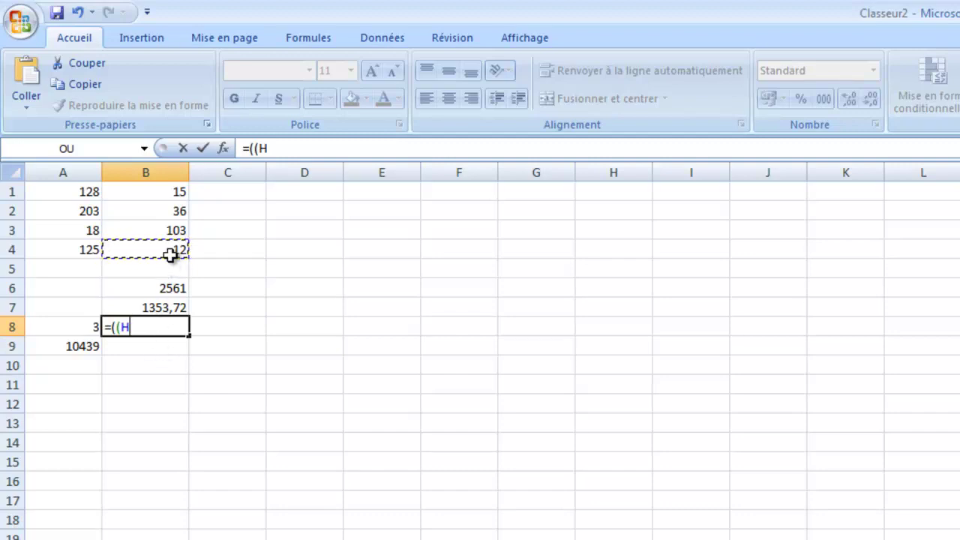
{"action": "left_click", "coordinate": [172, 212]}
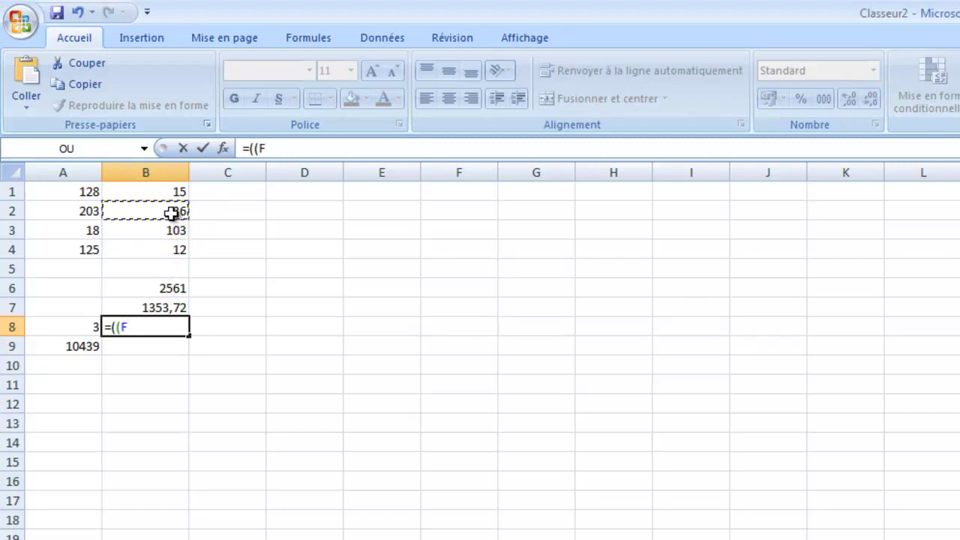
{"action": "type", "text": "/2"}
{"action": "type", "text": ")"}
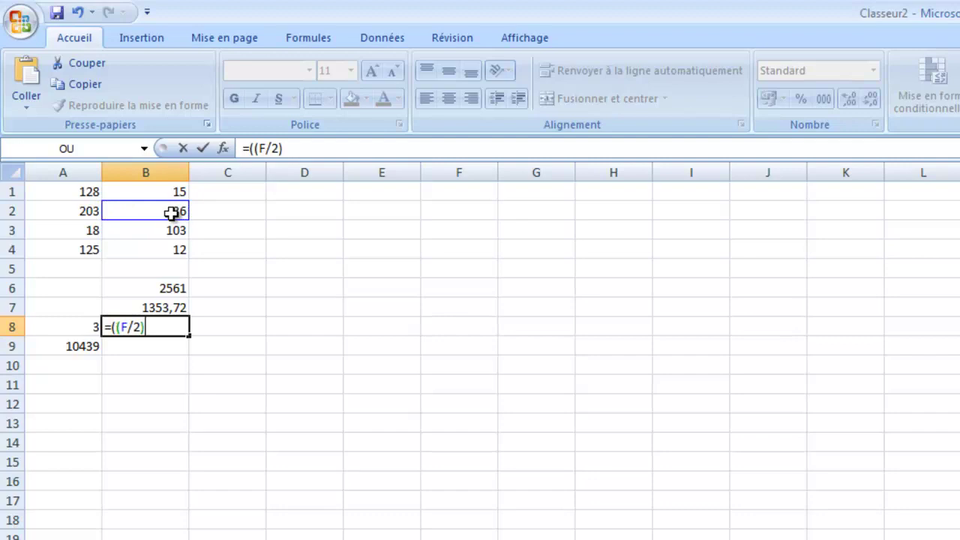
{"action": "type", "text": "*"}
{"action": "type", "text": "("}
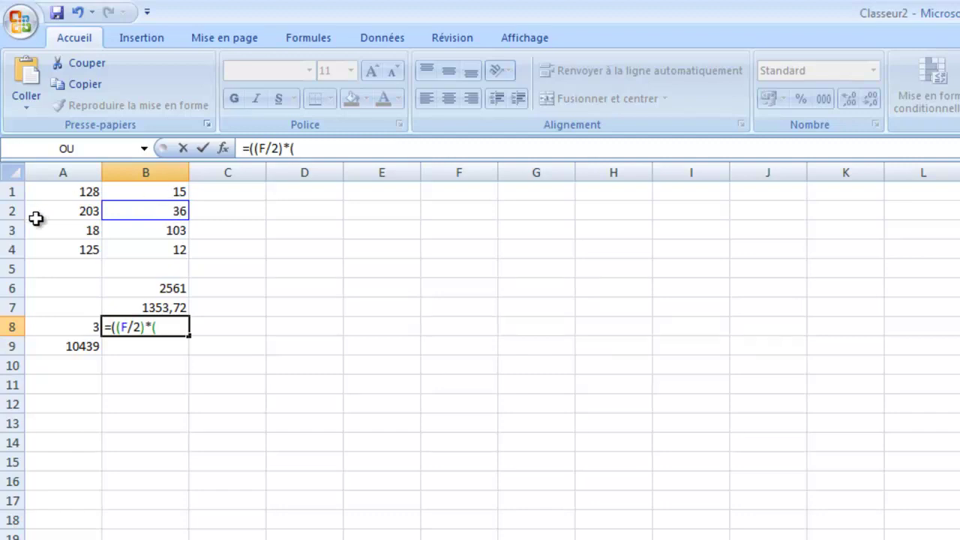
{"action": "left_click", "coordinate": [165, 191]}
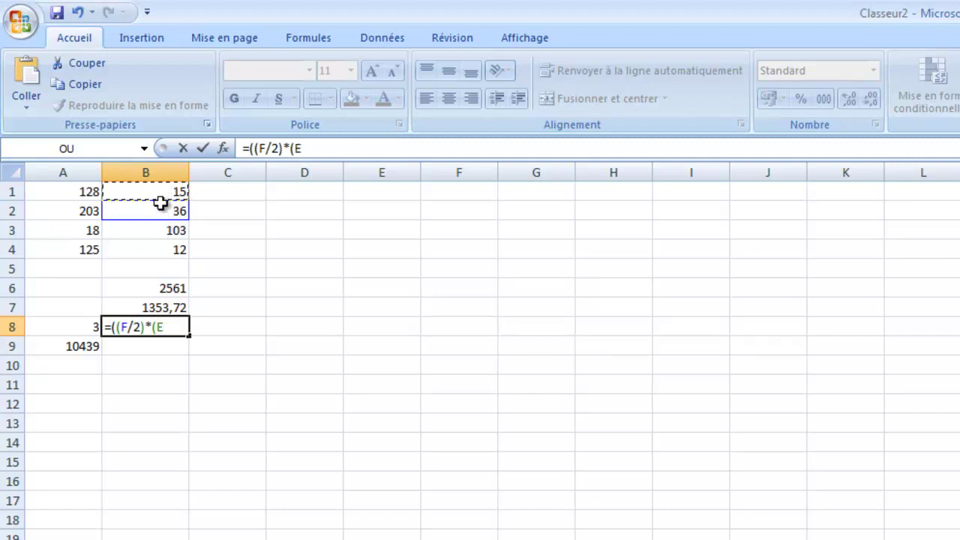
{"action": "left_click", "coordinate": [163, 229]}
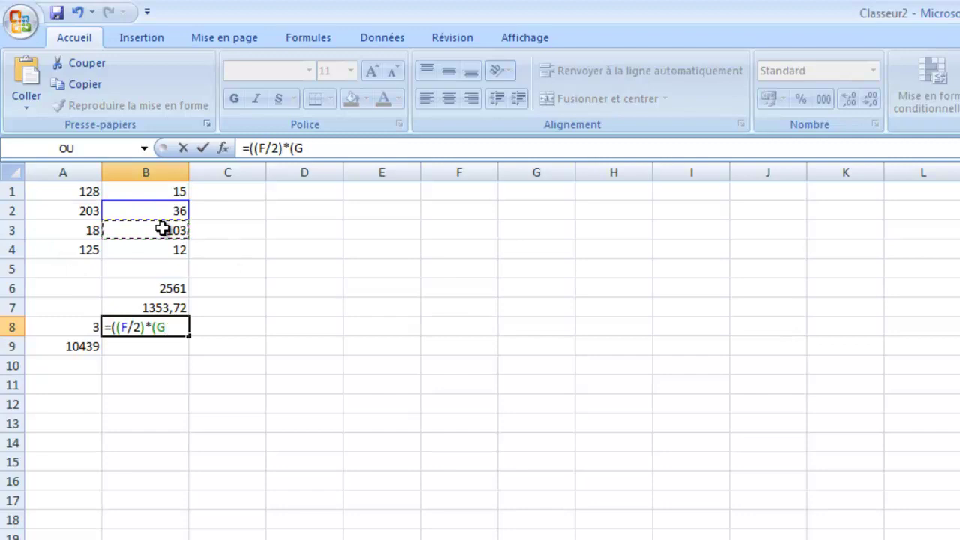
{"action": "type", "text": "+"}
{"action": "left_click", "coordinate": [66, 251]}
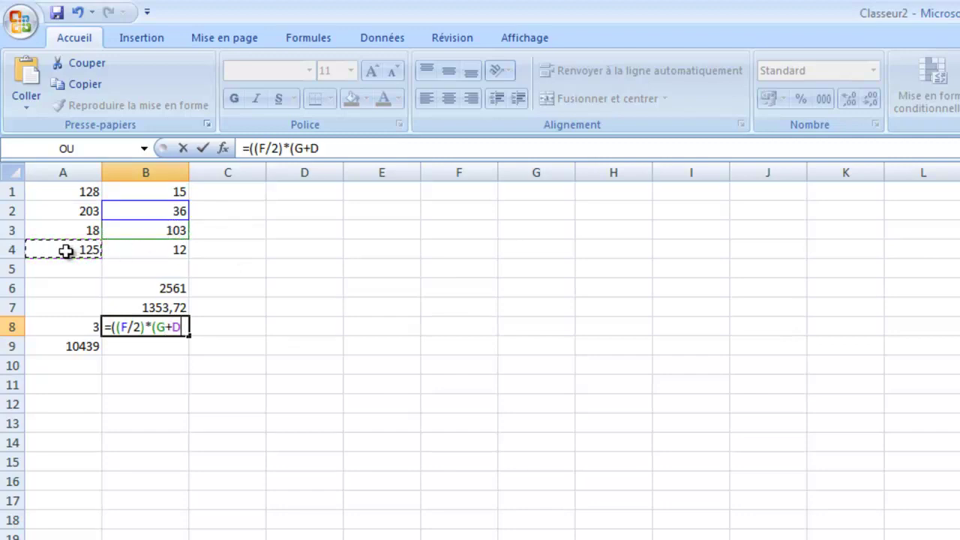
{"action": "type", "text": ")"}
{"action": "type", "text": ")"}
{"action": "type", "text": "*"}
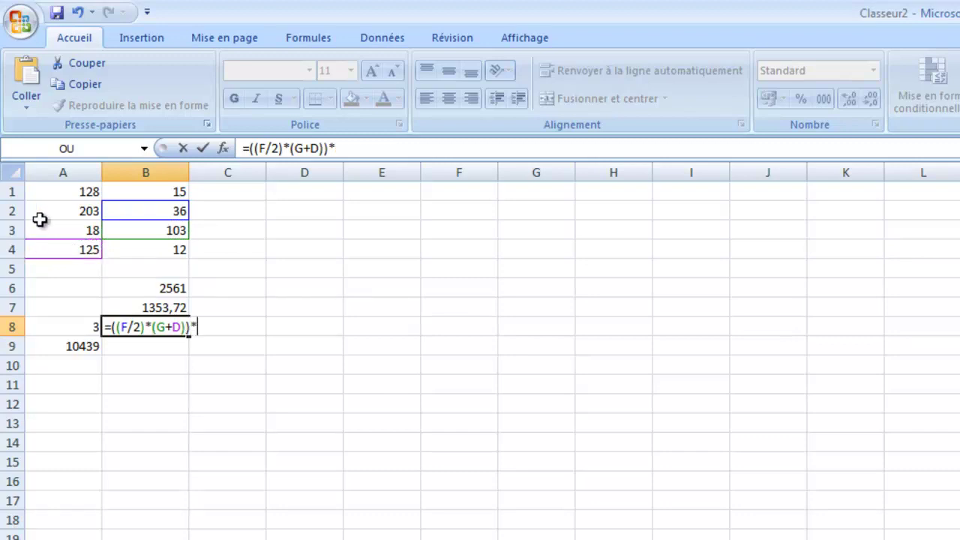
{"action": "left_click", "coordinate": [41, 210]}
{"action": "key", "text": "Return"}
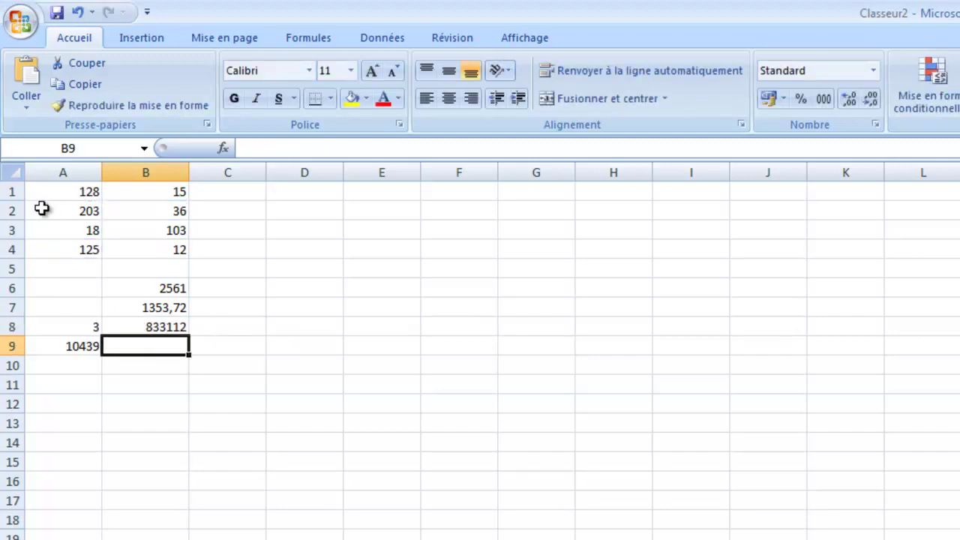
Start the B9 formula with the numerator ((E+H)*CC using cells B1, B4 and A3
{"action": "type", "text": "="}
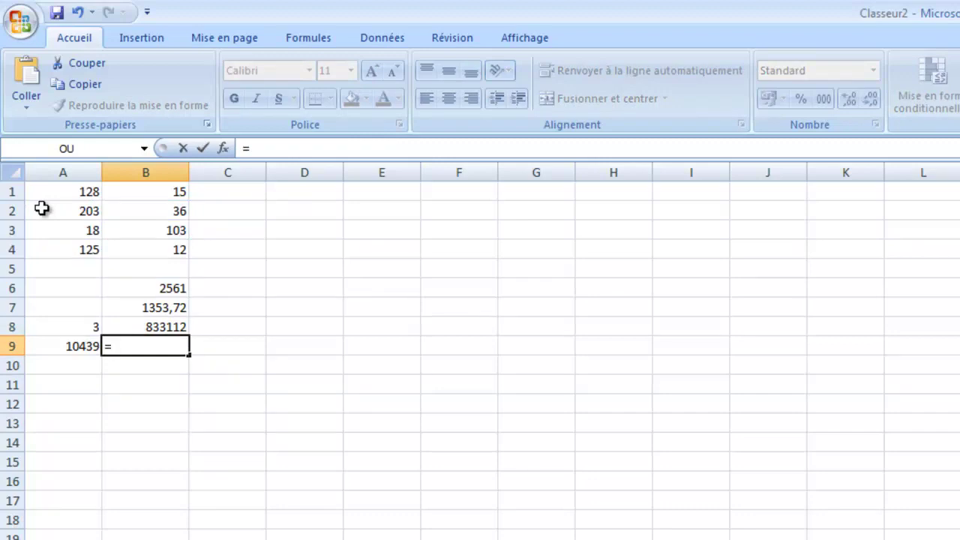
{"action": "type", "text": "(("}
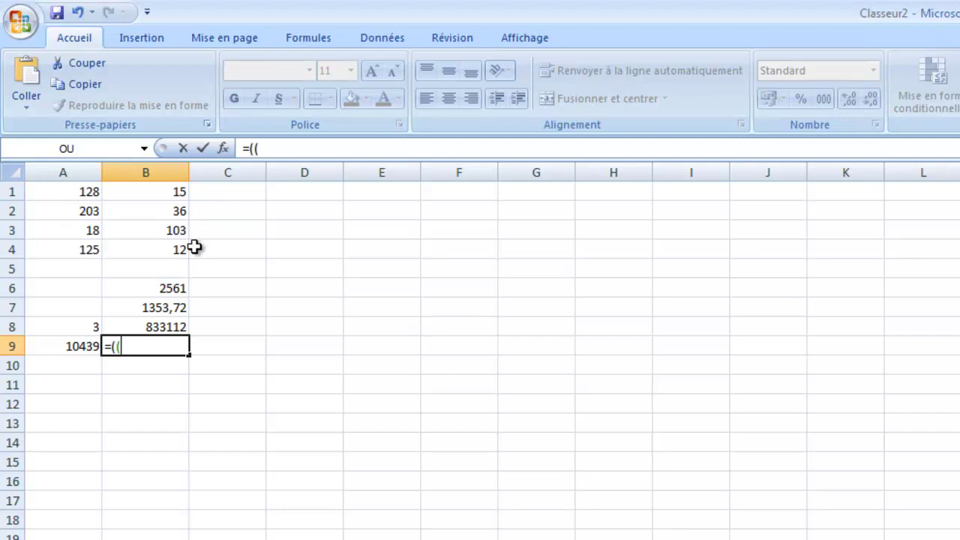
{"action": "left_click", "coordinate": [161, 248]}
{"action": "left_click", "coordinate": [158, 210]}
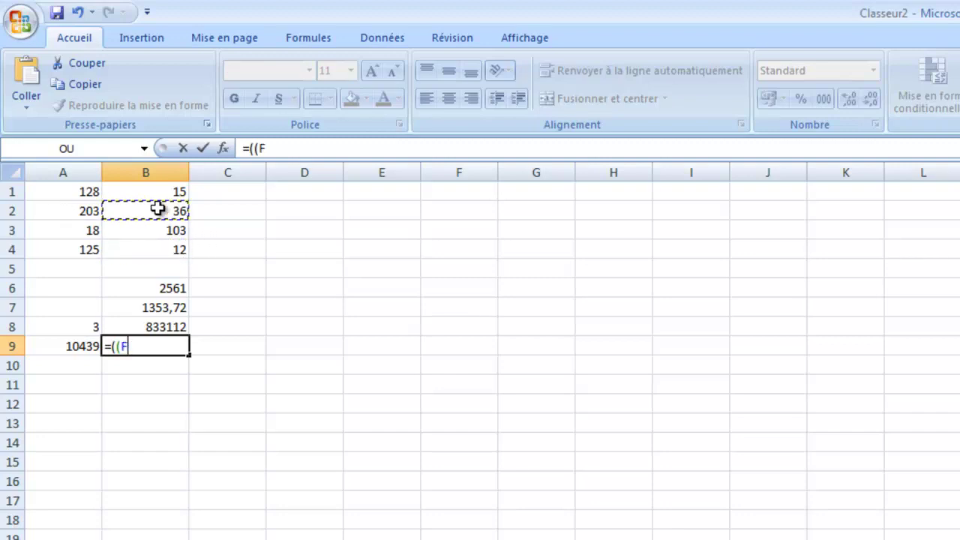
{"action": "left_click", "coordinate": [154, 192]}
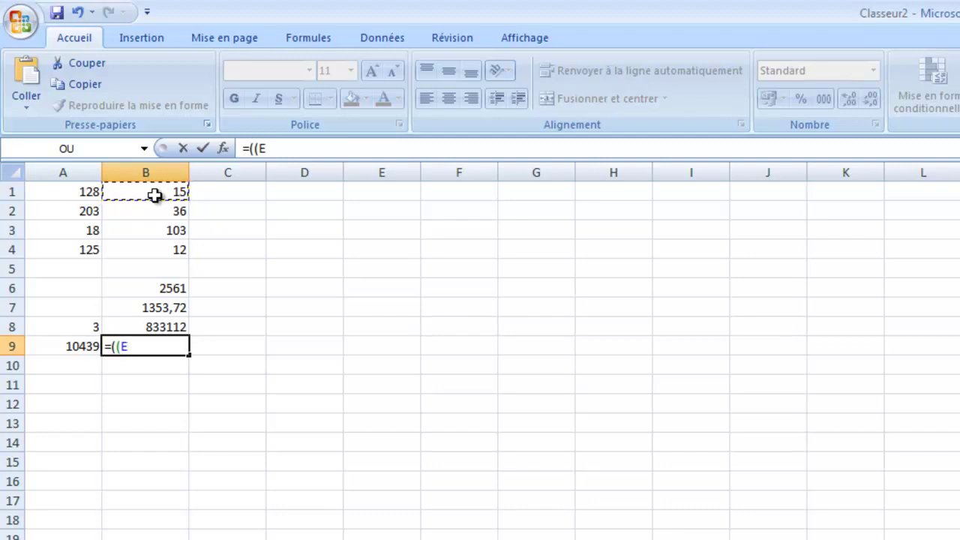
{"action": "type", "text": "+"}
{"action": "left_click", "coordinate": [155, 246]}
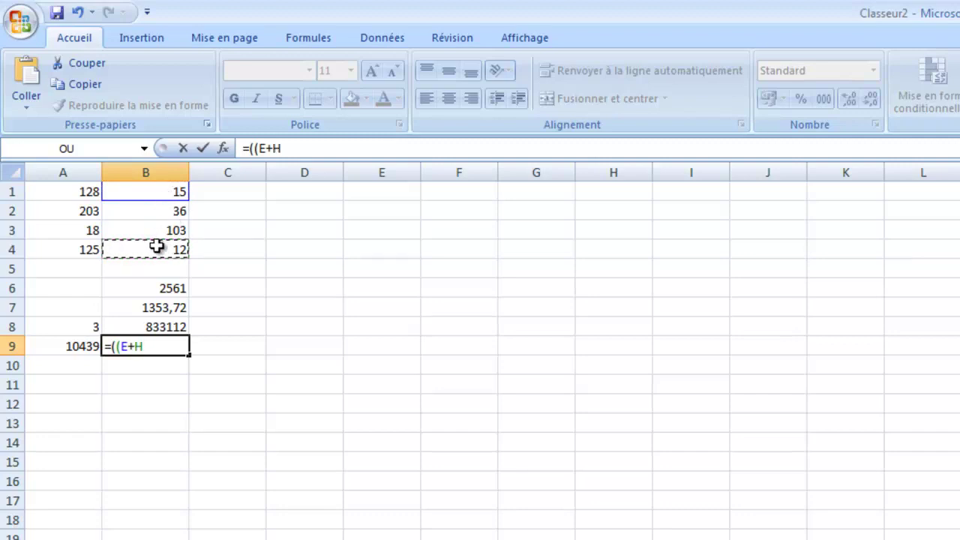
{"action": "type", "text": ")"}
{"action": "type", "text": "*"}
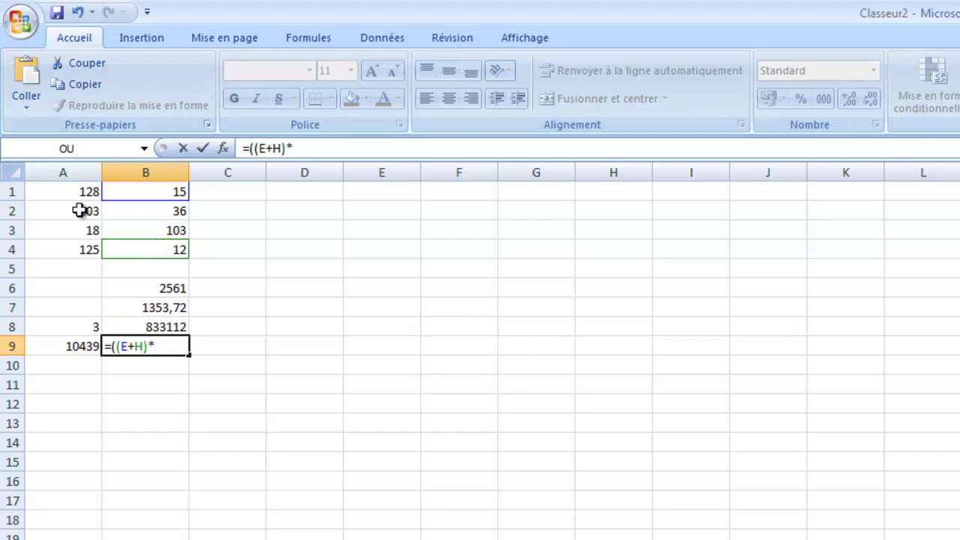
{"action": "left_click", "coordinate": [69, 232]}
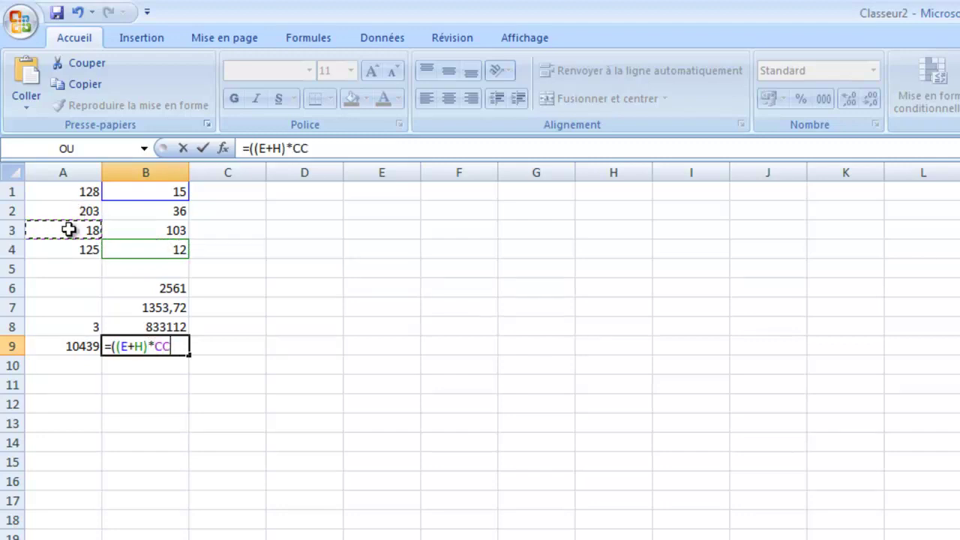
Divide by (B-A) using cells A2 and A1 and commit, so B9 shows 6,48
{"action": "type", "text": ")"}
{"action": "type", "text": "/"}
{"action": "type", "text": "("}
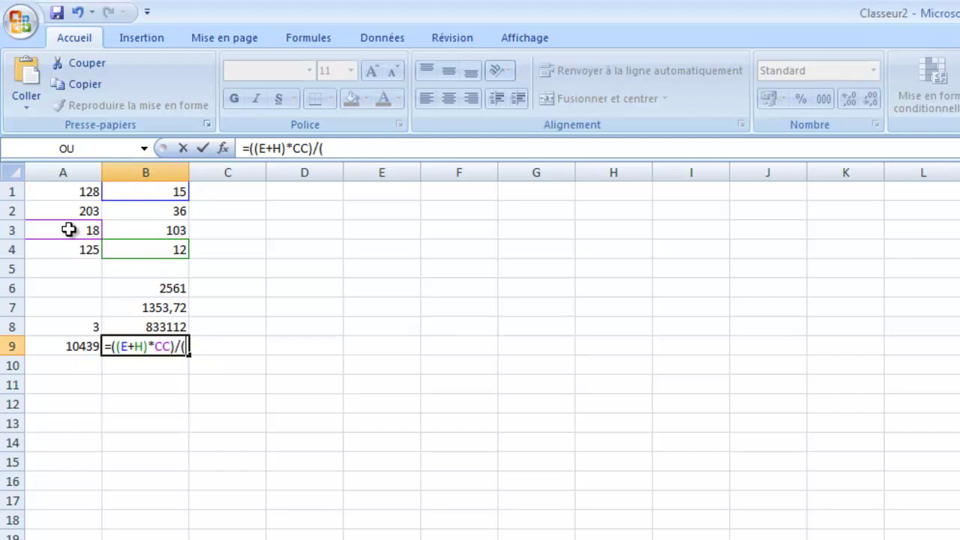
{"action": "left_click", "coordinate": [79, 210]}
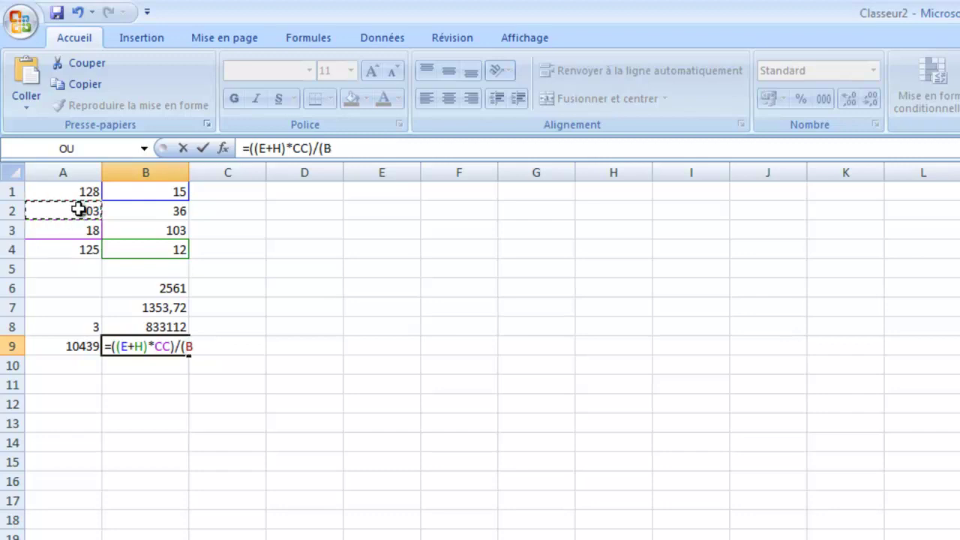
{"action": "type", "text": "-"}
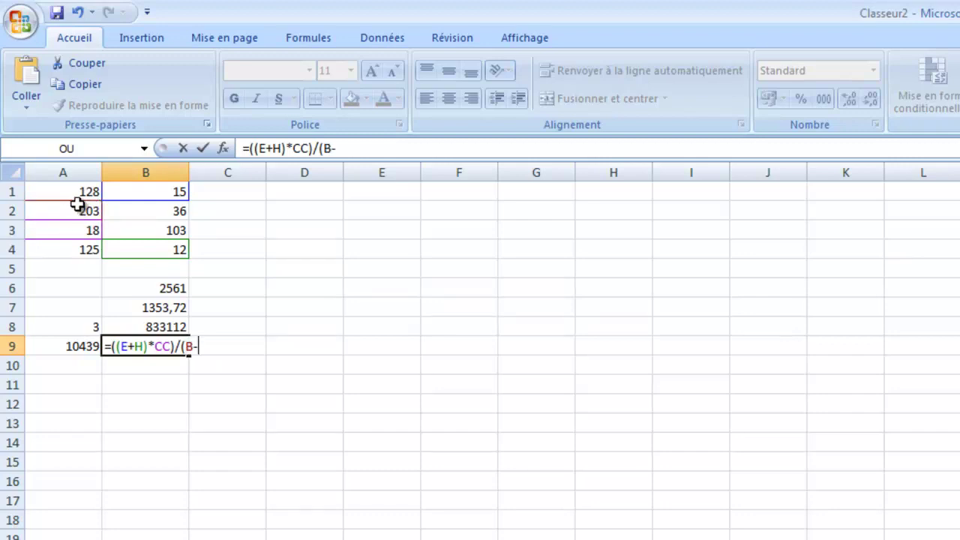
{"action": "left_click", "coordinate": [75, 190]}
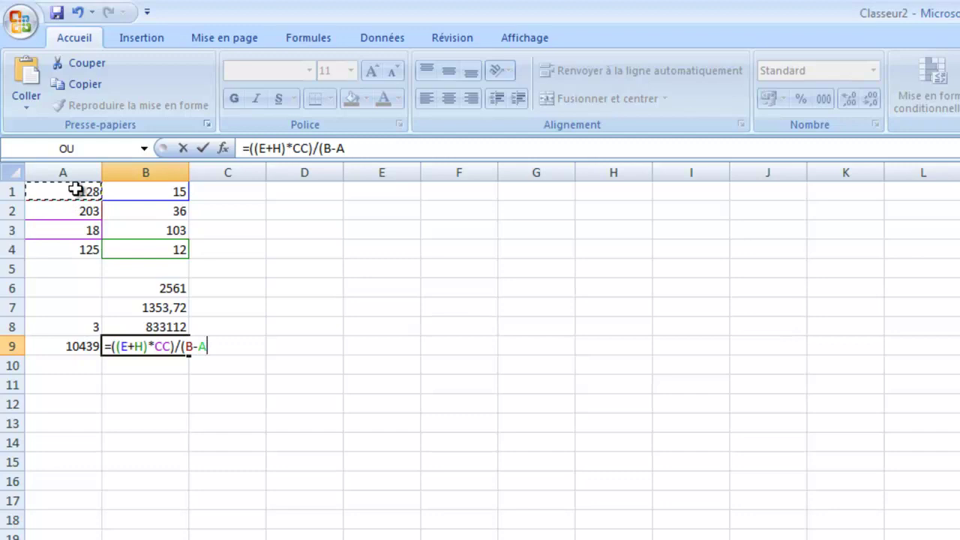
{"action": "type", "text": ")"}
{"action": "key", "text": "Return"}
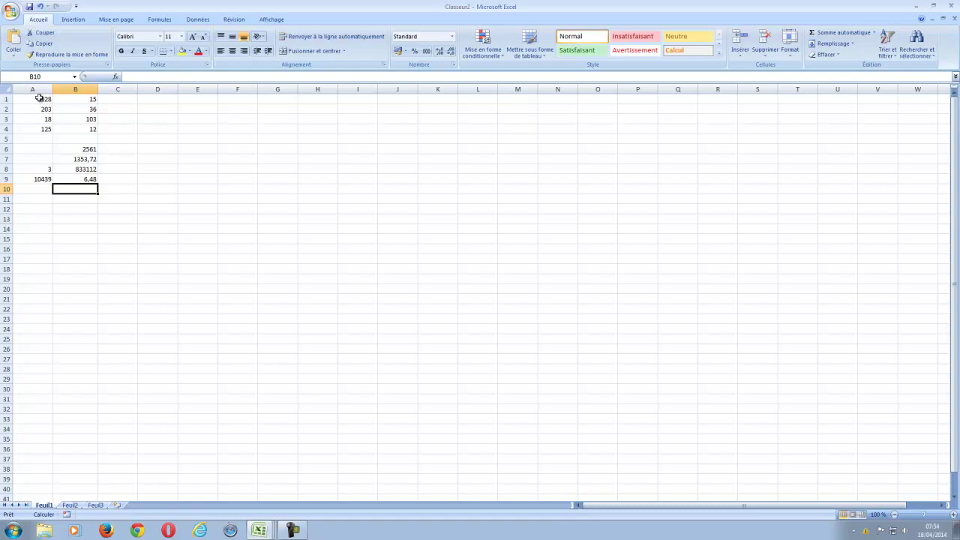
{"action": "left_click", "coordinate": [872, 33]}
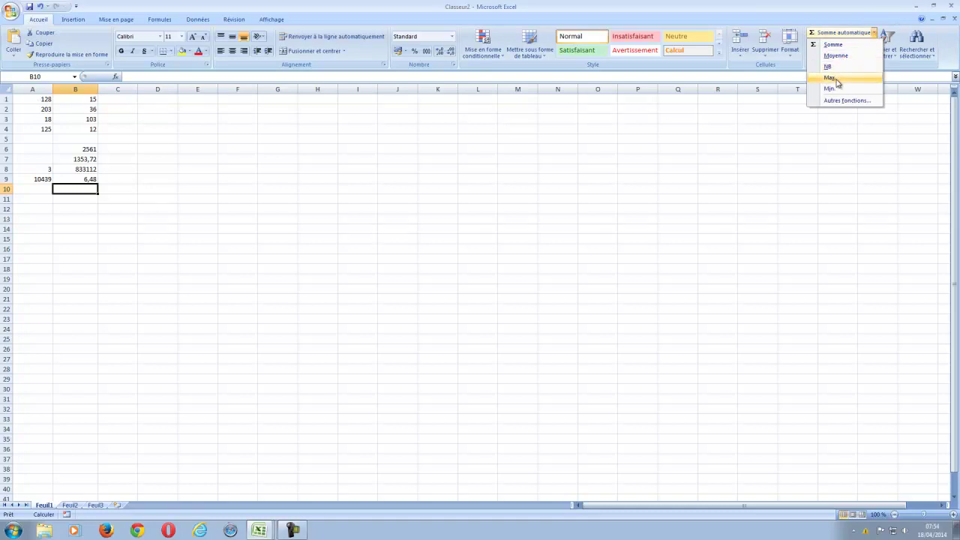
{"action": "left_click", "coordinate": [843, 102]}
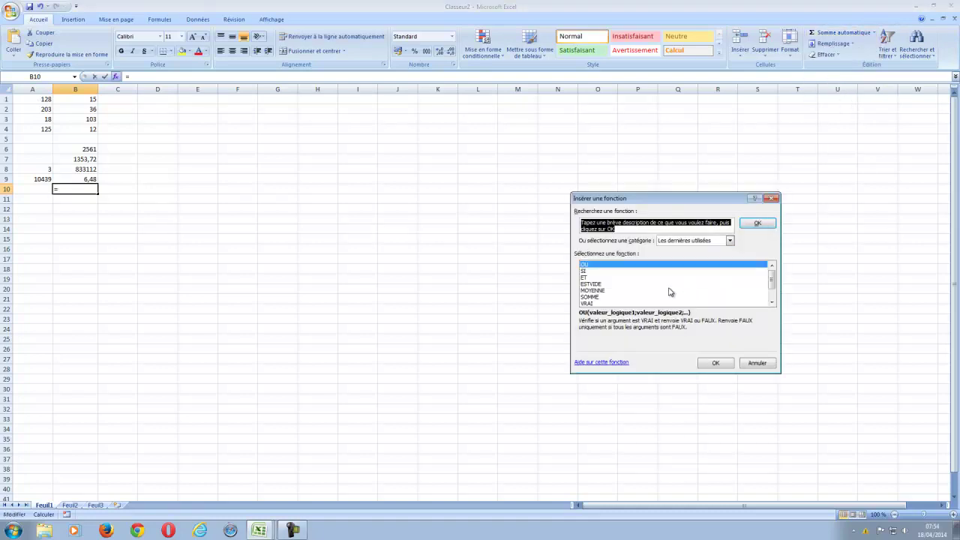
{"action": "left_click", "coordinate": [728, 240]}
{"action": "left_click", "coordinate": [684, 255]}
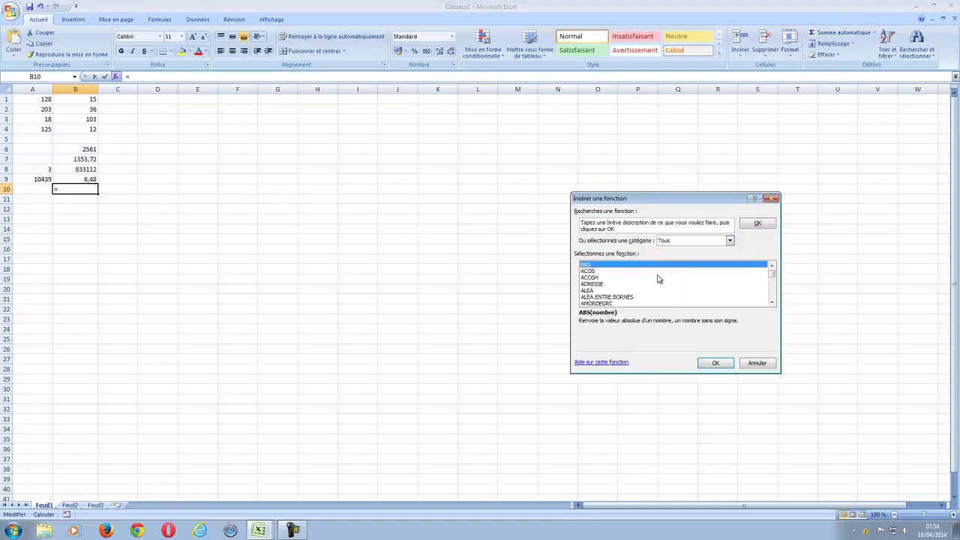
{"action": "scroll", "coordinate": [634, 285], "scroll_direction": "down", "scroll_amount": 5}
{"action": "scroll", "coordinate": [637, 279], "scroll_direction": "down", "scroll_amount": 5}
{"action": "scroll", "coordinate": [636, 280], "scroll_direction": "down", "scroll_amount": 5}
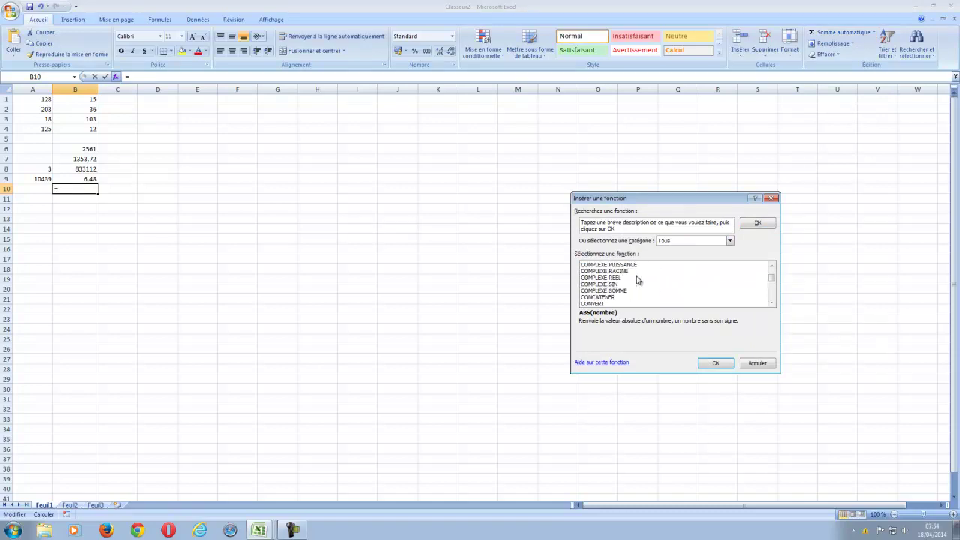
{"action": "scroll", "coordinate": [637, 280], "scroll_direction": "down", "scroll_amount": 6}
{"action": "scroll", "coordinate": [636, 280], "scroll_direction": "down", "scroll_amount": 5}
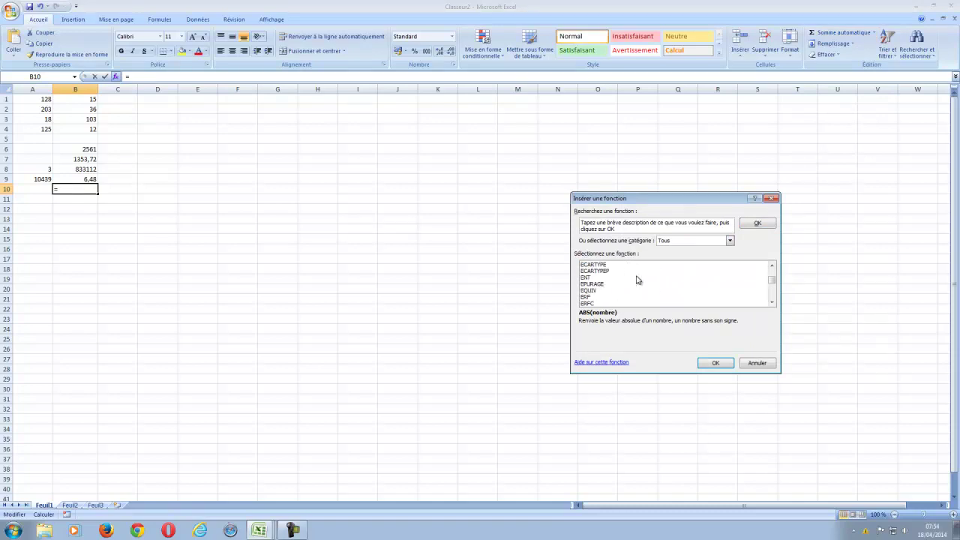
{"action": "scroll", "coordinate": [636, 279], "scroll_direction": "down", "scroll_amount": 4}
{"action": "scroll", "coordinate": [636, 279], "scroll_direction": "down", "scroll_amount": 3}
{"action": "scroll", "coordinate": [636, 280], "scroll_direction": "down", "scroll_amount": 3}
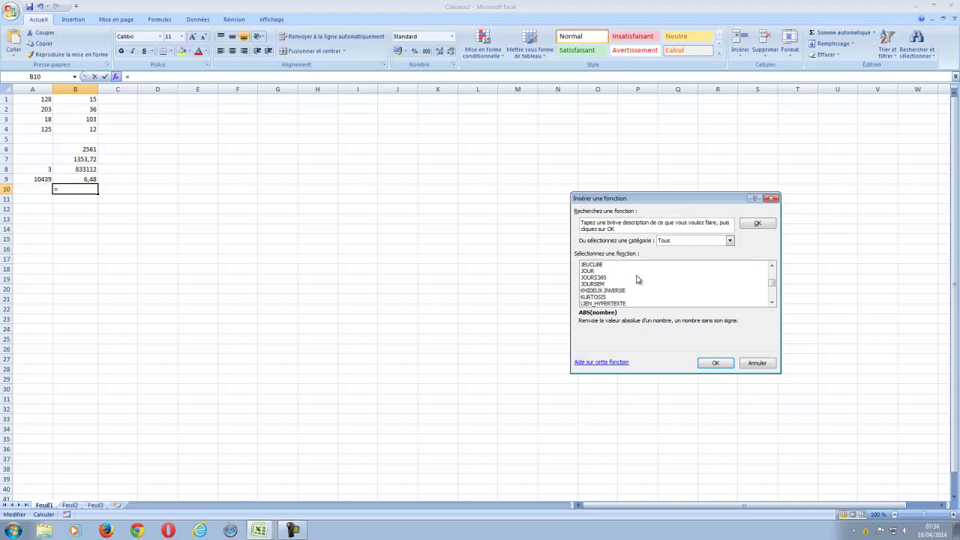
{"action": "scroll", "coordinate": [637, 280], "scroll_direction": "down", "scroll_amount": 3}
{"action": "scroll", "coordinate": [637, 280], "scroll_direction": "down", "scroll_amount": 4}
{"action": "scroll", "coordinate": [636, 280], "scroll_direction": "down", "scroll_amount": 4}
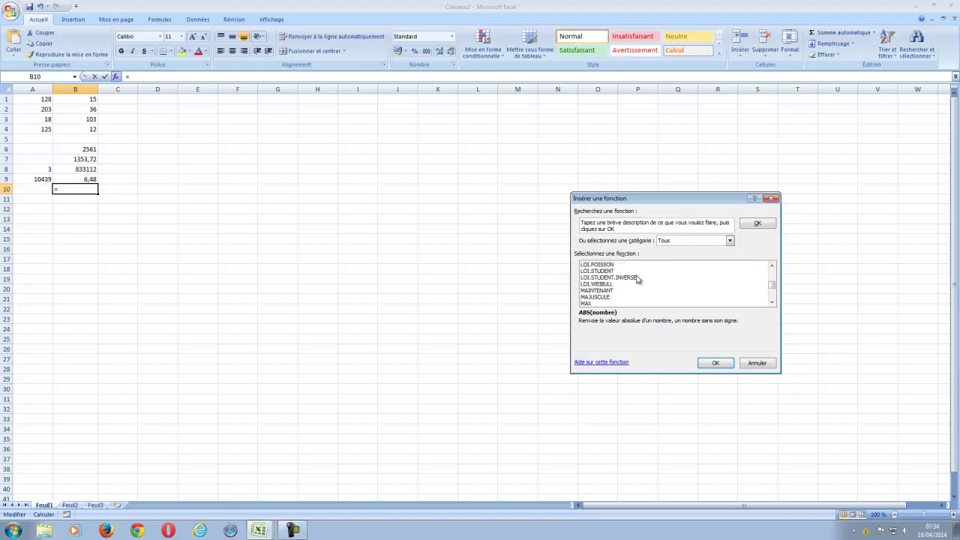
{"action": "scroll", "coordinate": [636, 280], "scroll_direction": "down", "scroll_amount": 4}
{"action": "scroll", "coordinate": [636, 280], "scroll_direction": "down", "scroll_amount": 4}
{"action": "scroll", "coordinate": [636, 279], "scroll_direction": "down", "scroll_amount": 4}
{"action": "scroll", "coordinate": [637, 280], "scroll_direction": "down", "scroll_amount": 4}
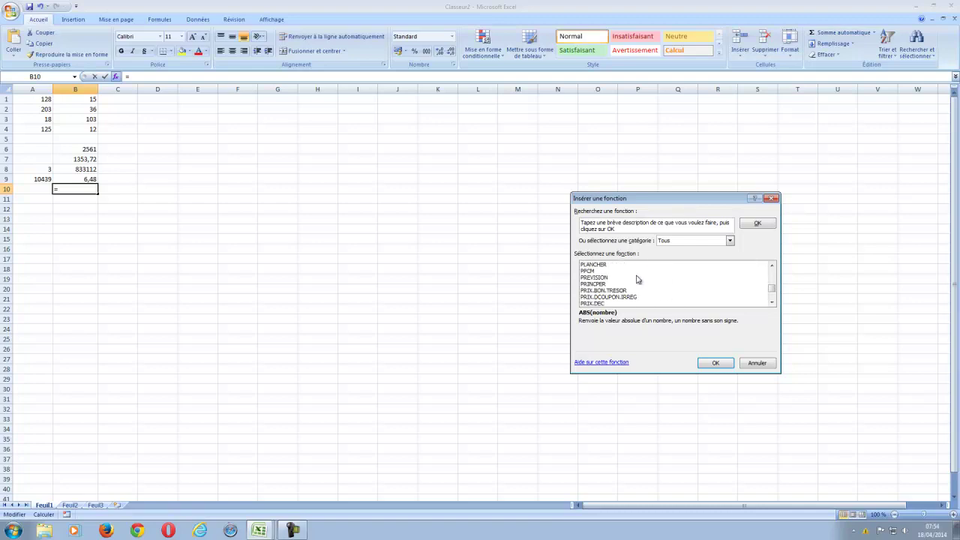
{"action": "scroll", "coordinate": [636, 280], "scroll_direction": "down", "scroll_amount": 3}
{"action": "scroll", "coordinate": [636, 279], "scroll_direction": "down", "scroll_amount": 4}
{"action": "scroll", "coordinate": [637, 279], "scroll_direction": "down", "scroll_amount": 4}
{"action": "scroll", "coordinate": [636, 279], "scroll_direction": "down", "scroll_amount": 5}
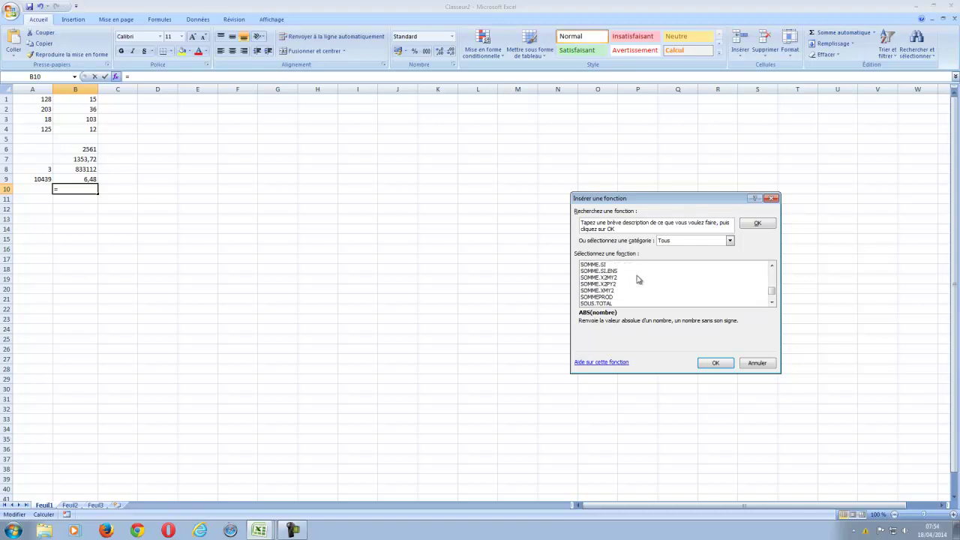
{"action": "scroll", "coordinate": [637, 279], "scroll_direction": "down", "scroll_amount": 5}
{"action": "scroll", "coordinate": [637, 280], "scroll_direction": "down", "scroll_amount": 5}
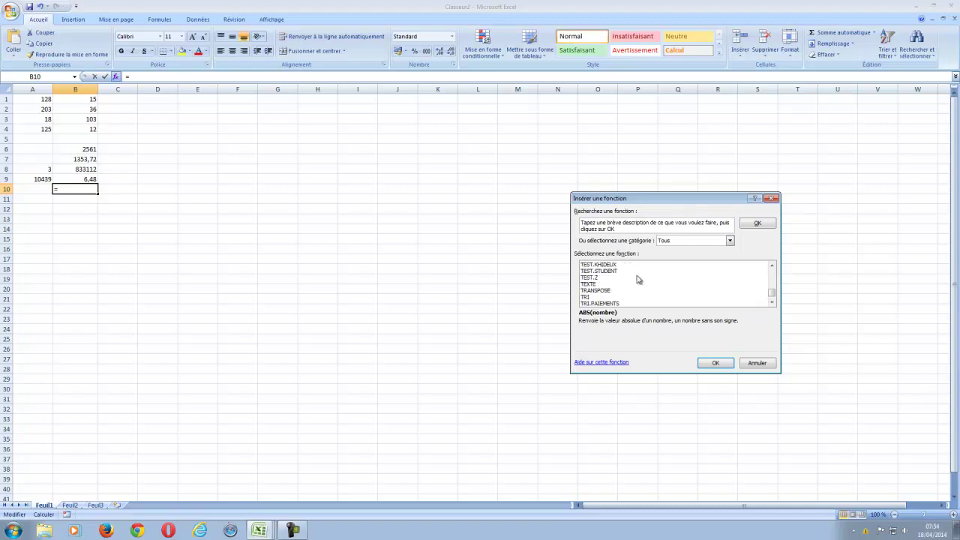
{"action": "scroll", "coordinate": [637, 280], "scroll_direction": "down", "scroll_amount": 3}
{"action": "scroll", "coordinate": [637, 280], "scroll_direction": "down", "scroll_amount": 3}
{"action": "scroll", "coordinate": [636, 280], "scroll_direction": "down", "scroll_amount": 2}
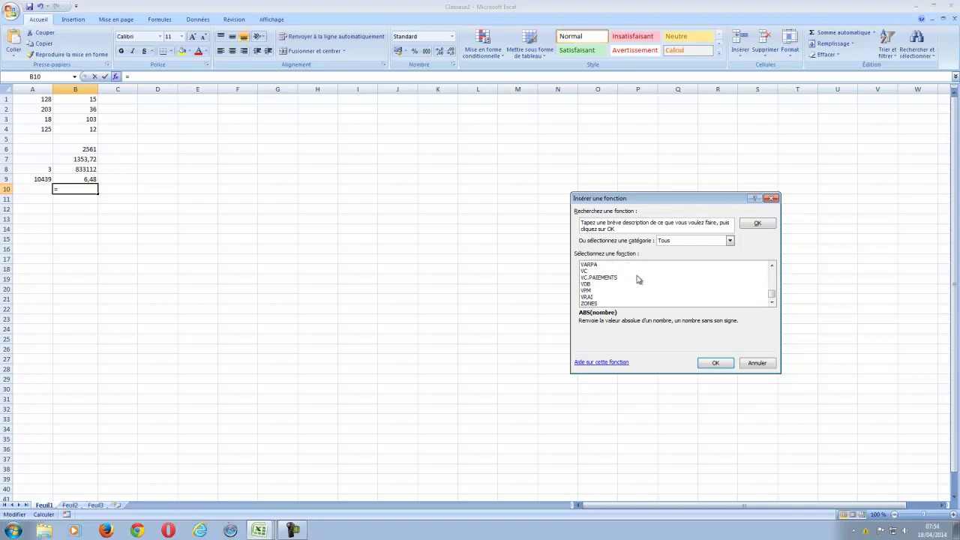
{"action": "scroll", "coordinate": [637, 279], "scroll_direction": "up", "scroll_amount": 3}
{"action": "scroll", "coordinate": [636, 280], "scroll_direction": "up", "scroll_amount": 3}
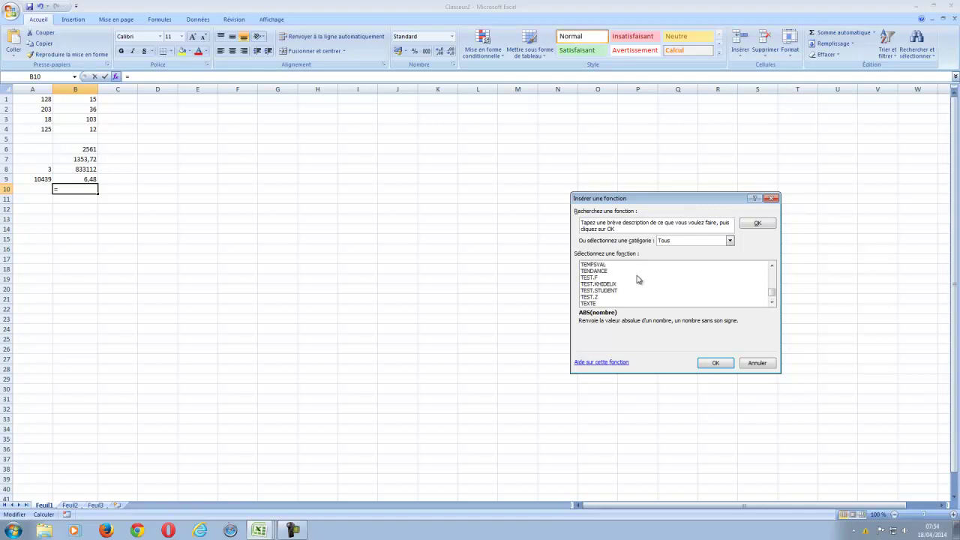
{"action": "scroll", "coordinate": [637, 279], "scroll_direction": "up", "scroll_amount": 4}
{"action": "scroll", "coordinate": [637, 280], "scroll_direction": "up", "scroll_amount": 4}
{"action": "scroll", "coordinate": [637, 280], "scroll_direction": "up", "scroll_amount": 5}
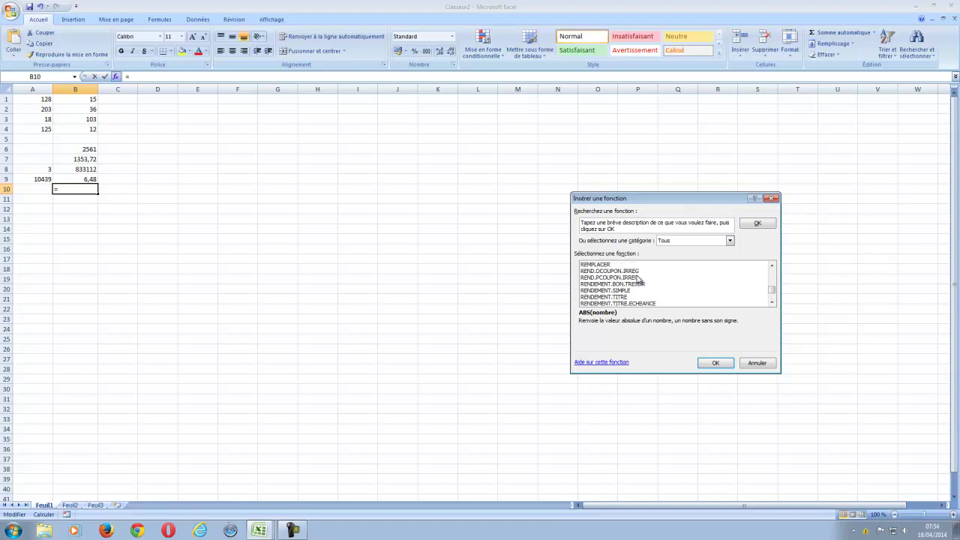
{"action": "scroll", "coordinate": [636, 280], "scroll_direction": "up", "scroll_amount": 4}
{"action": "scroll", "coordinate": [636, 280], "scroll_direction": "up", "scroll_amount": 3}
{"action": "scroll", "coordinate": [637, 280], "scroll_direction": "up", "scroll_amount": 2}
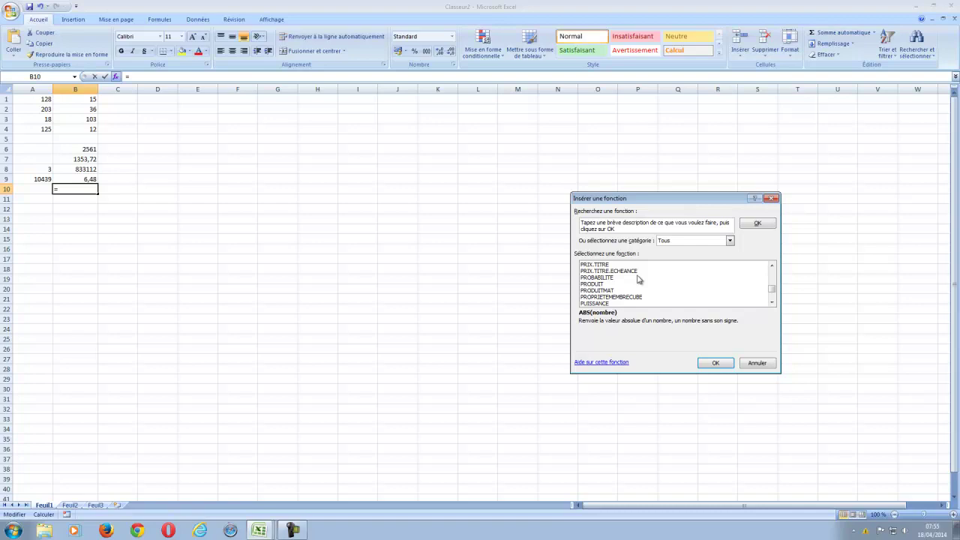
{"action": "scroll", "coordinate": [638, 279], "scroll_direction": "down", "scroll_amount": 2}
{"action": "scroll", "coordinate": [638, 279], "scroll_direction": "down", "scroll_amount": 2}
{"action": "scroll", "coordinate": [638, 279], "scroll_direction": "down", "scroll_amount": 2}
{"action": "scroll", "coordinate": [638, 279], "scroll_direction": "down", "scroll_amount": 2}
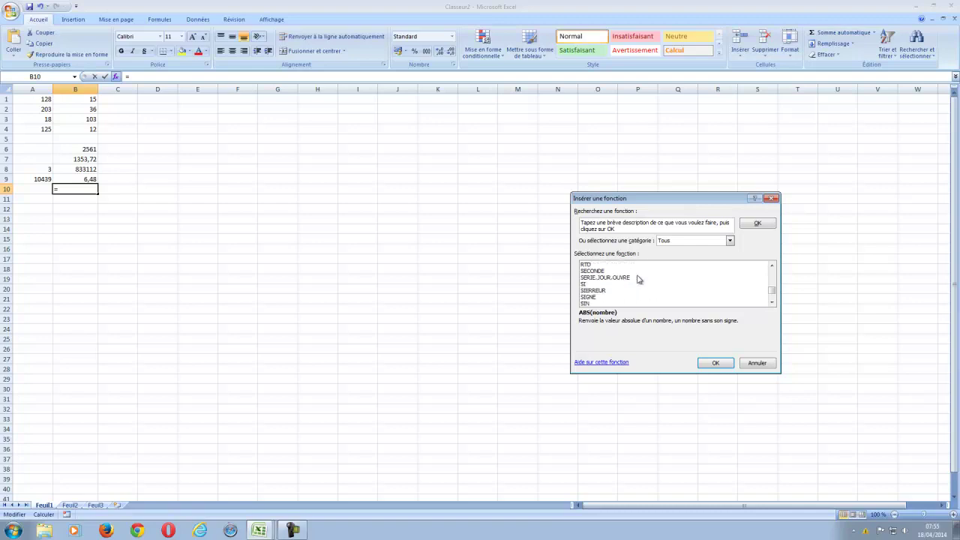
{"action": "scroll", "coordinate": [638, 279], "scroll_direction": "down", "scroll_amount": 2}
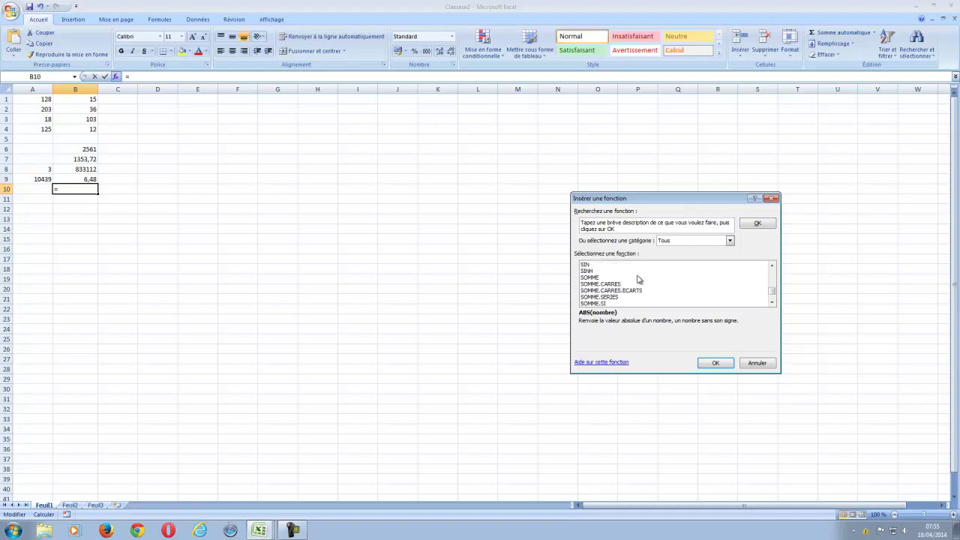
{"action": "left_click", "coordinate": [760, 363]}
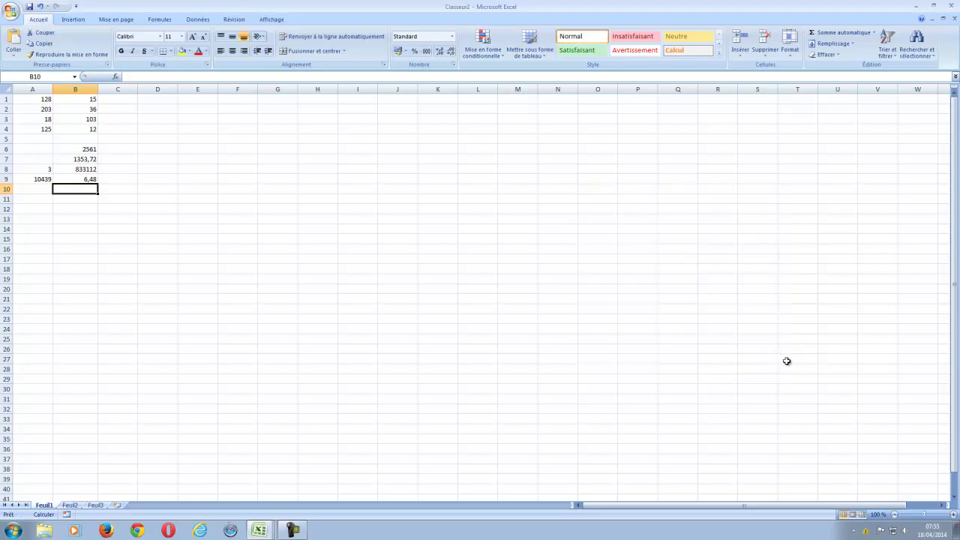